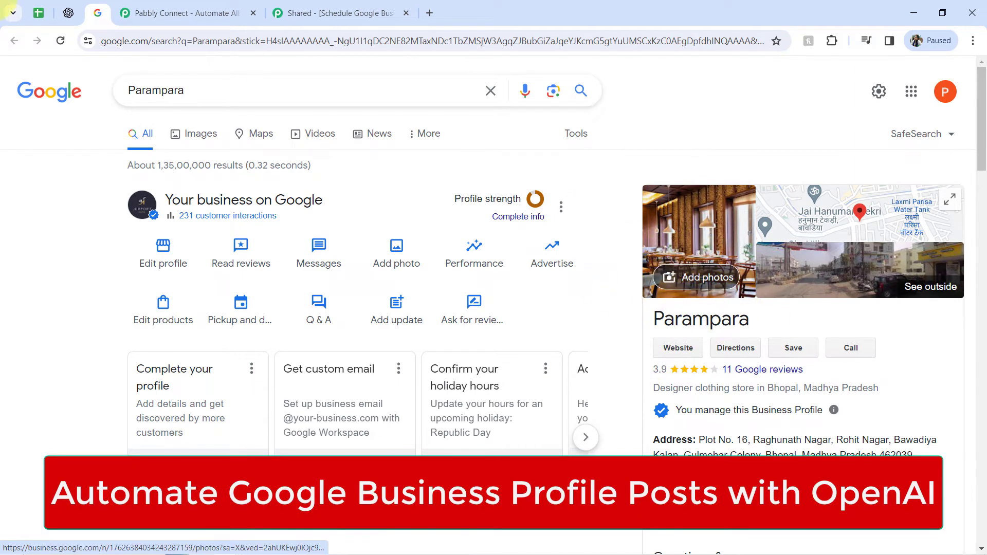
Step: Examine the Parampara business profile's published updates and the title and image columns of the Topics for Article Writing spreadsheet
{"action": "left_click", "coordinate": [67, 15]}
{"action": "left_click", "coordinate": [89, 17]}
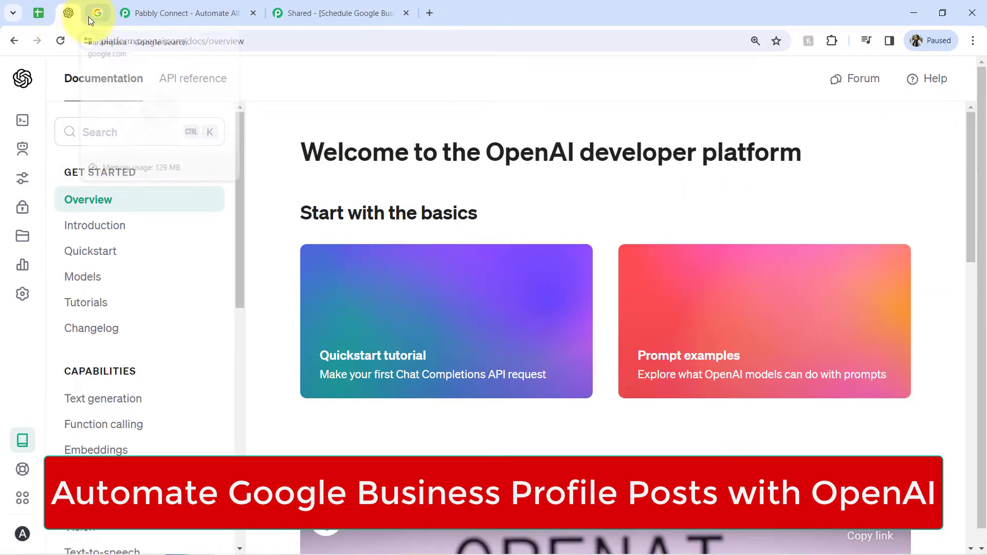
{"action": "scroll", "coordinate": [823, 231], "scroll_direction": "down", "scroll_amount": 10}
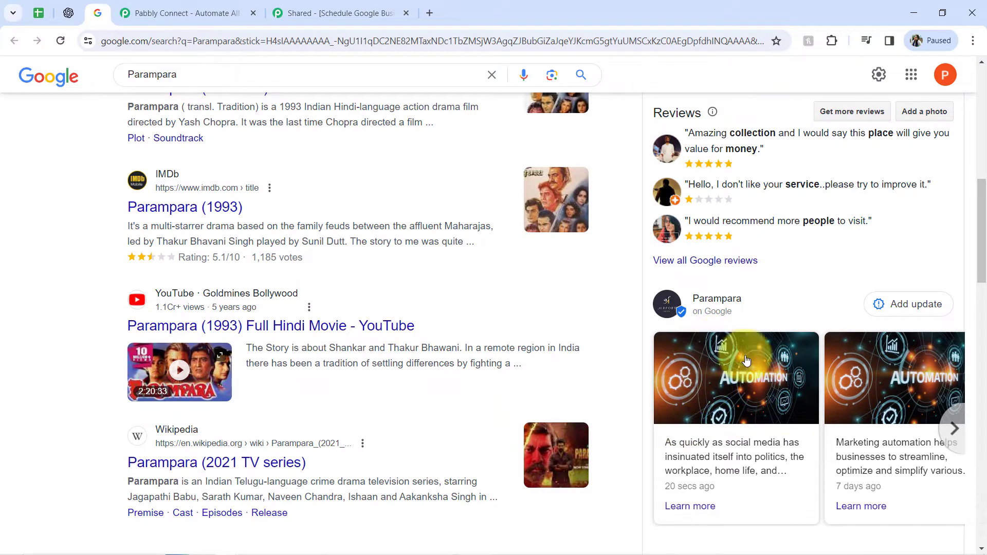
{"action": "left_click", "coordinate": [35, 14]}
{"action": "left_click", "coordinate": [144, 235]}
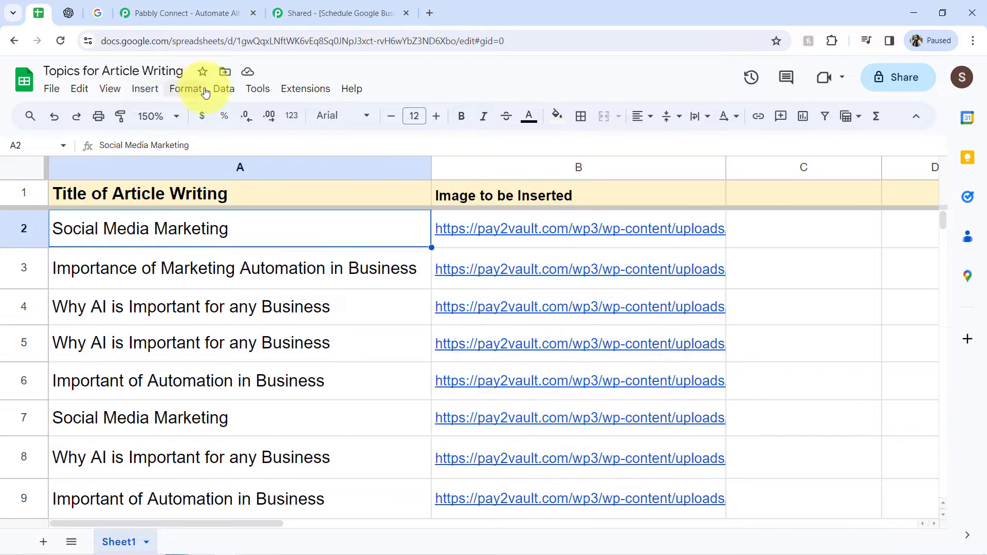
{"action": "left_click", "coordinate": [70, 13]}
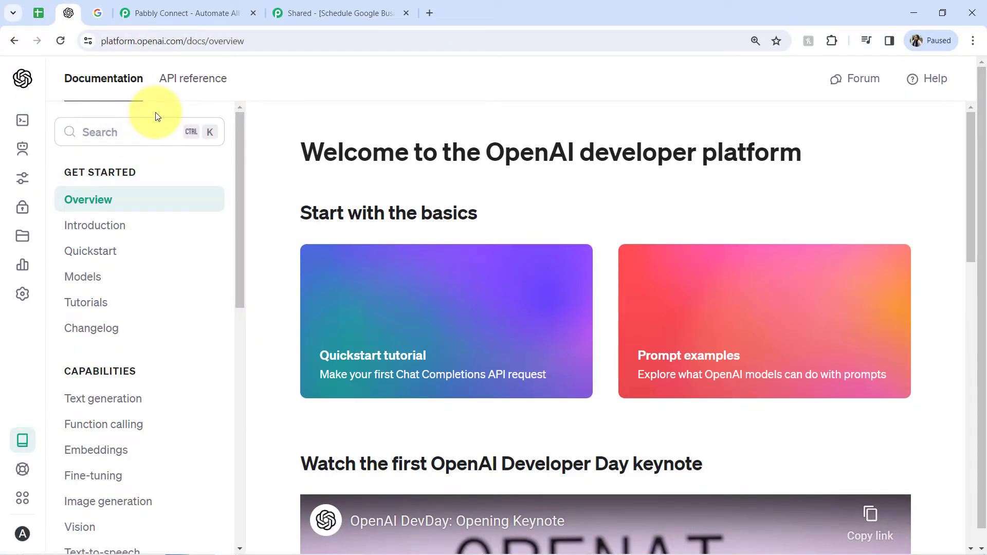
{"action": "left_click", "coordinate": [39, 11]}
{"action": "left_click", "coordinate": [256, 163]}
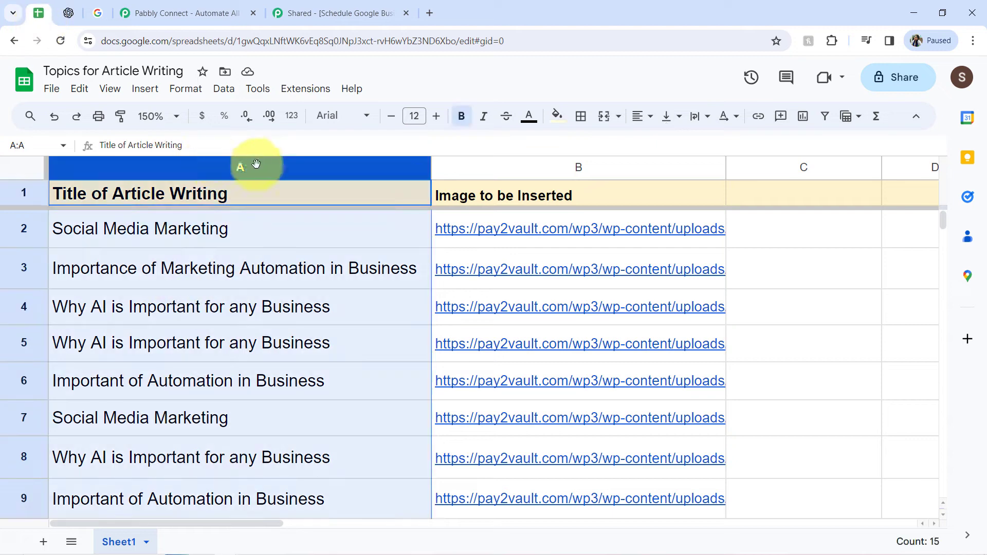
{"action": "left_click", "coordinate": [562, 165]}
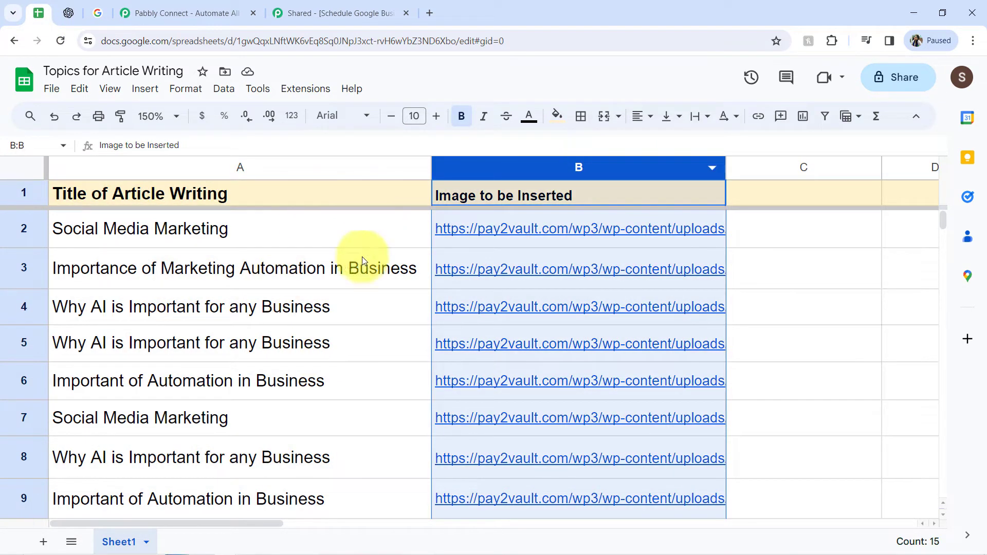
Step: Look over the OpenAI developer platform, the Parampara business profile and the Pabbly Connect website
{"action": "left_click", "coordinate": [68, 13]}
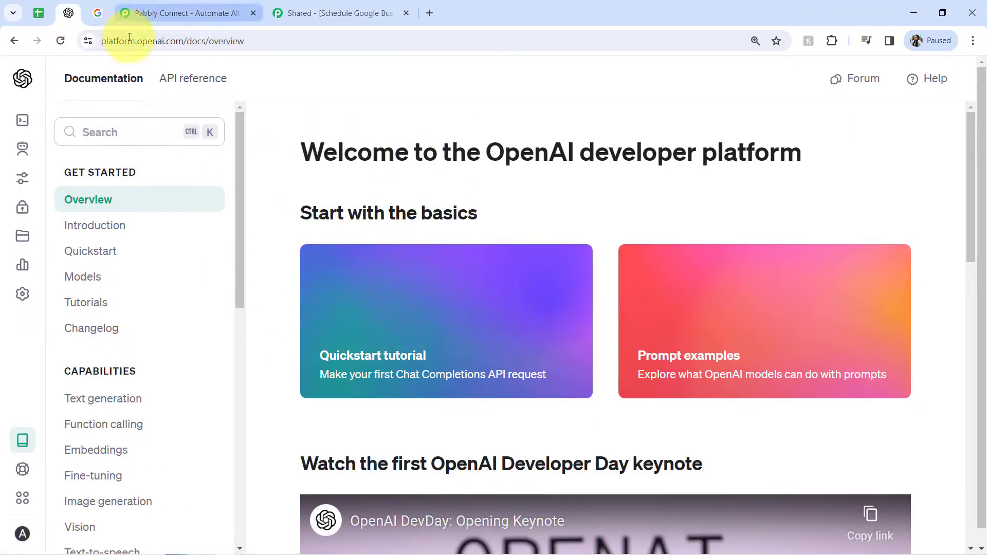
{"action": "left_click", "coordinate": [146, 41]}
{"action": "left_click_drag", "start_coordinate": [146, 40], "coordinate": [215, 39]}
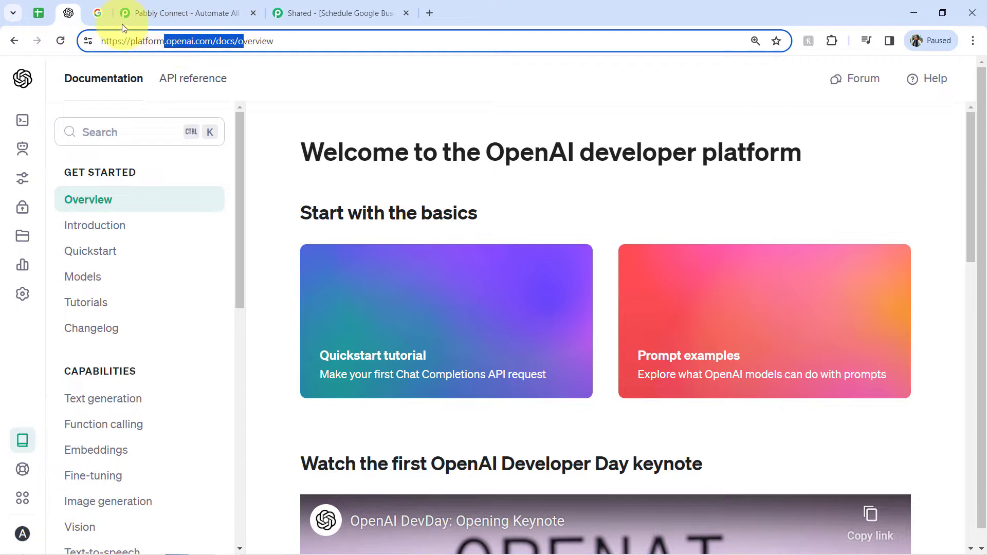
{"action": "left_click", "coordinate": [99, 14]}
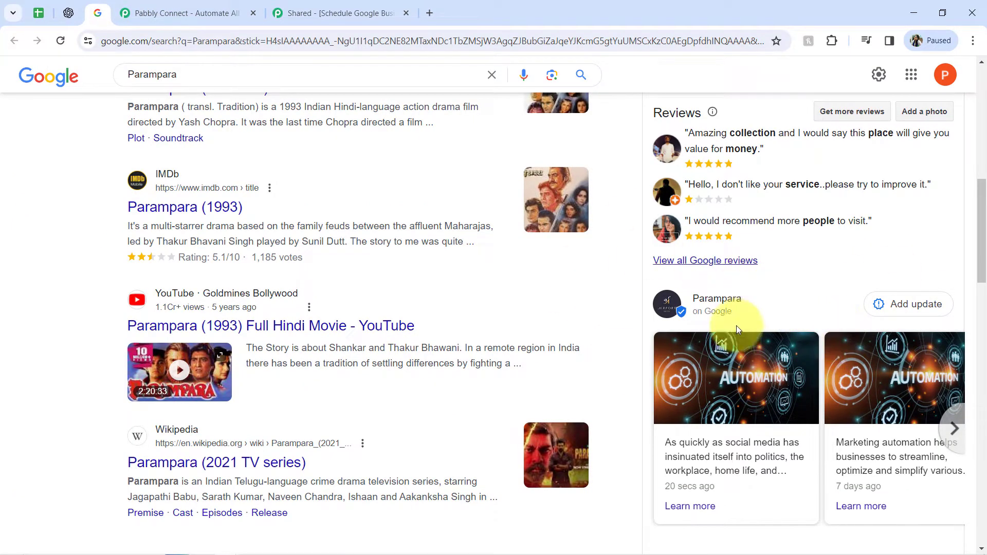
{"action": "left_click", "coordinate": [38, 13]}
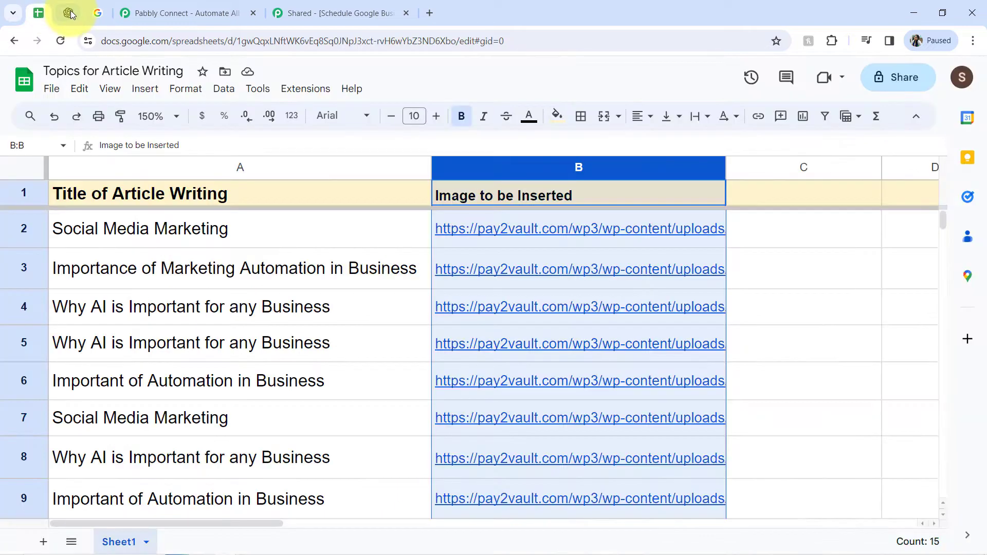
{"action": "left_click", "coordinate": [68, 13]}
{"action": "left_click", "coordinate": [99, 14]}
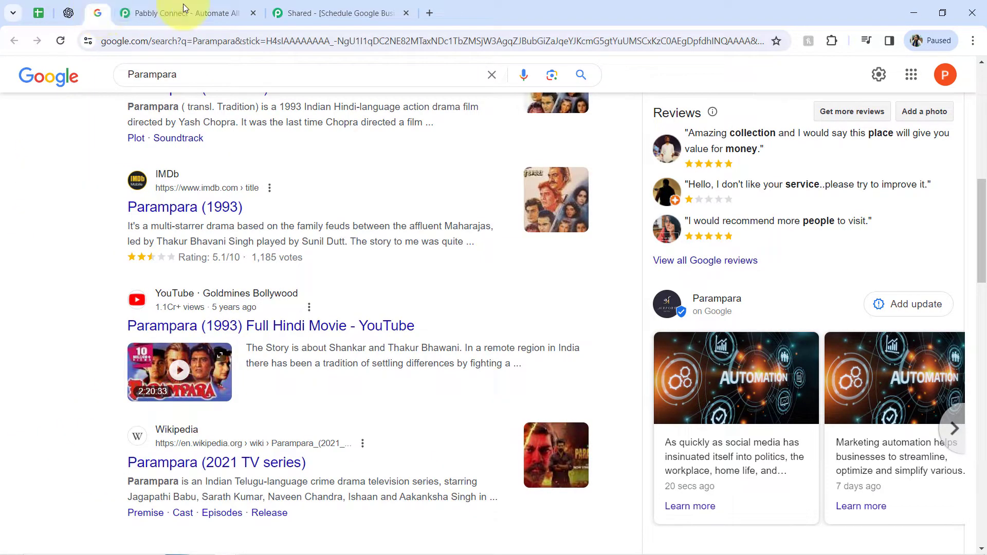
{"action": "left_click", "coordinate": [170, 12]}
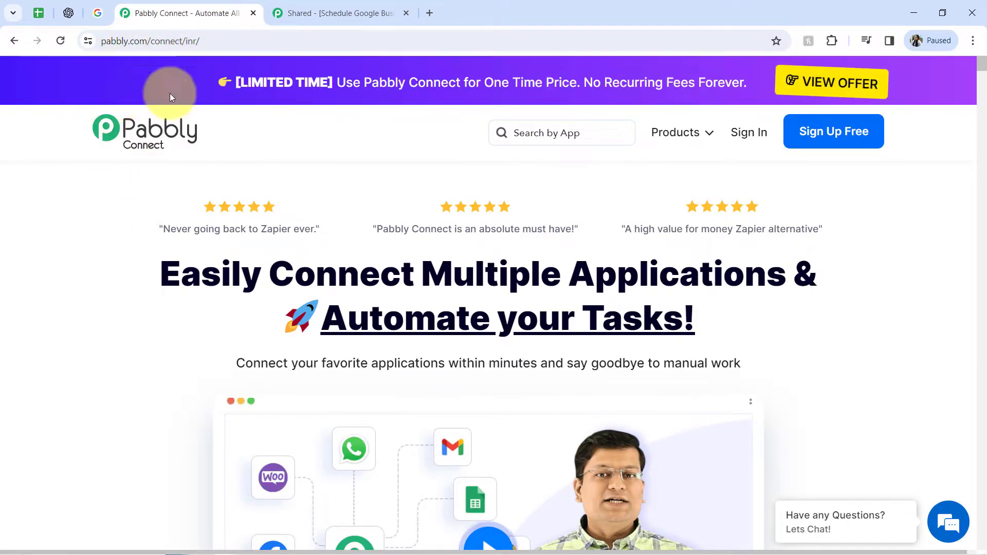
Step: Compare the spreadsheet's article titles and image links, including rows 3 to 5, with the updates on the business profile
{"action": "left_click", "coordinate": [37, 17]}
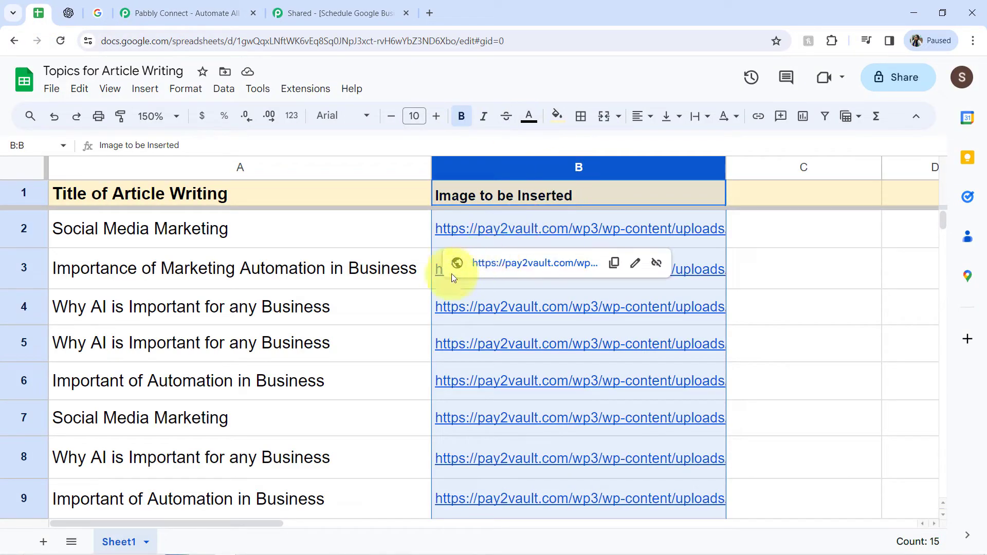
{"action": "left_click", "coordinate": [386, 306]}
{"action": "left_click_drag", "start_coordinate": [386, 271], "coordinate": [473, 264]}
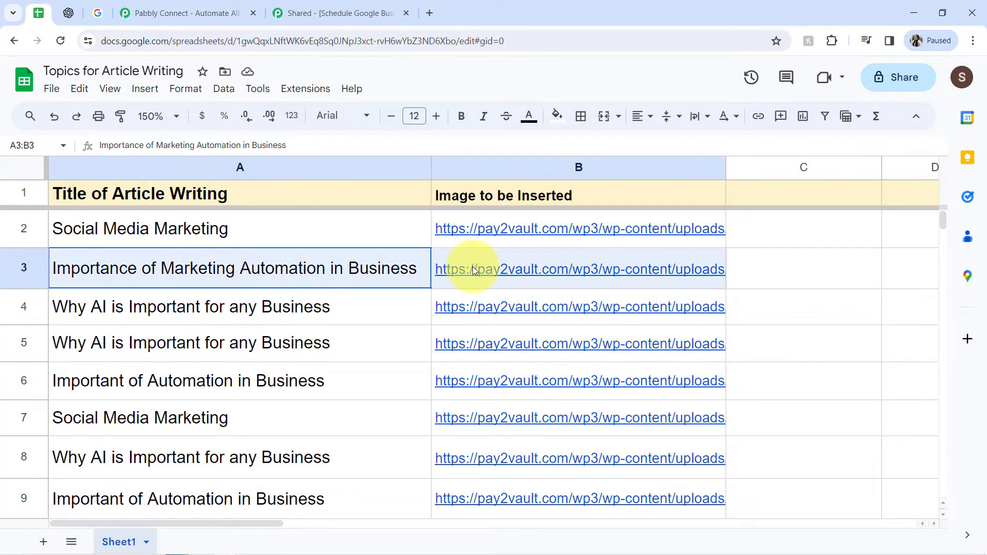
{"action": "left_click_drag", "start_coordinate": [425, 291], "coordinate": [467, 300]}
{"action": "left_click_drag", "start_coordinate": [411, 343], "coordinate": [498, 339]}
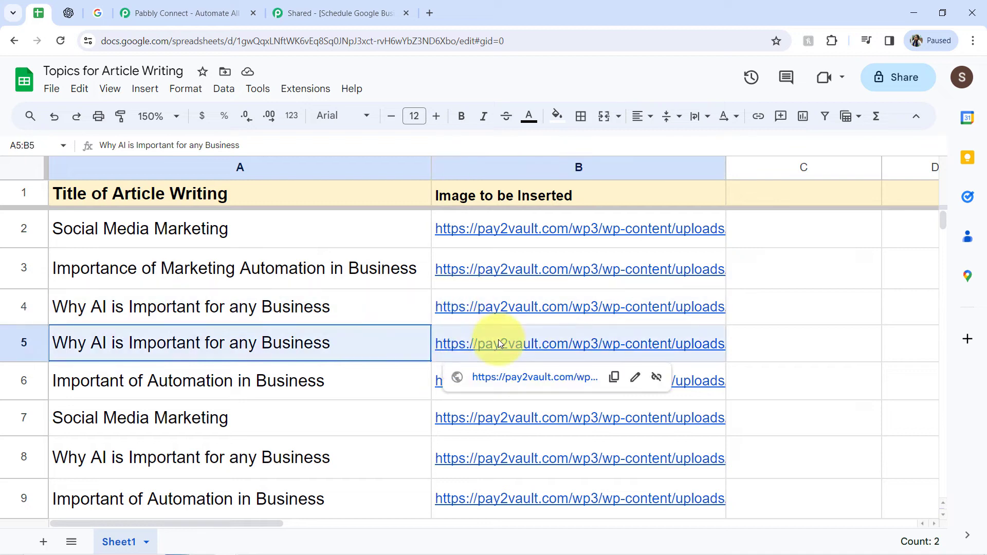
{"action": "left_click", "coordinate": [103, 8]}
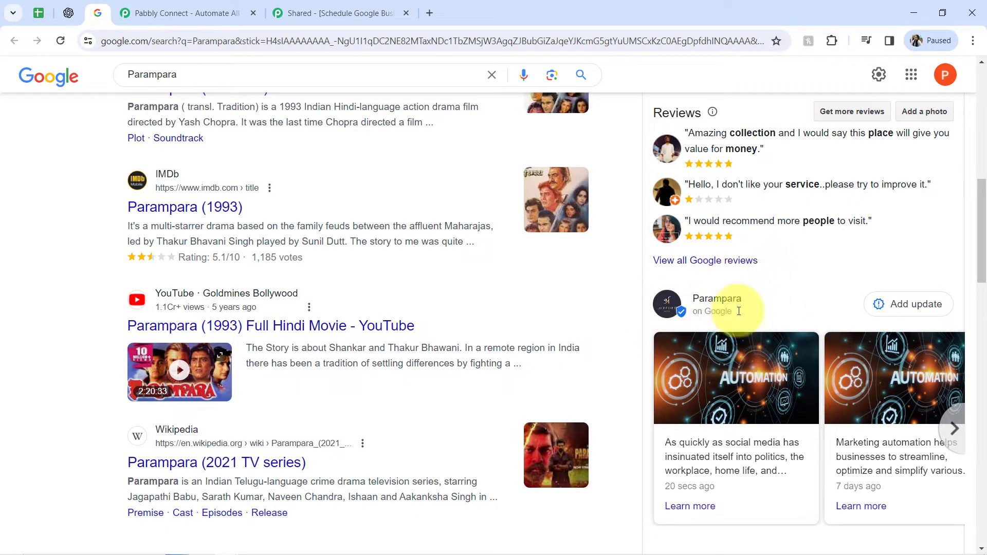
{"action": "left_click", "coordinate": [39, 13]}
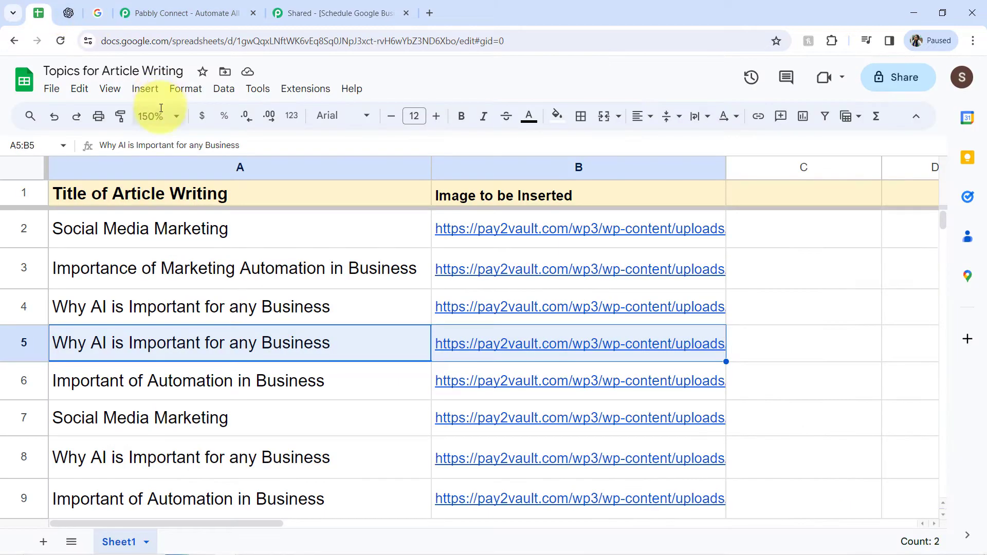
{"action": "left_click", "coordinate": [193, 156]}
{"action": "left_click", "coordinate": [453, 173]}
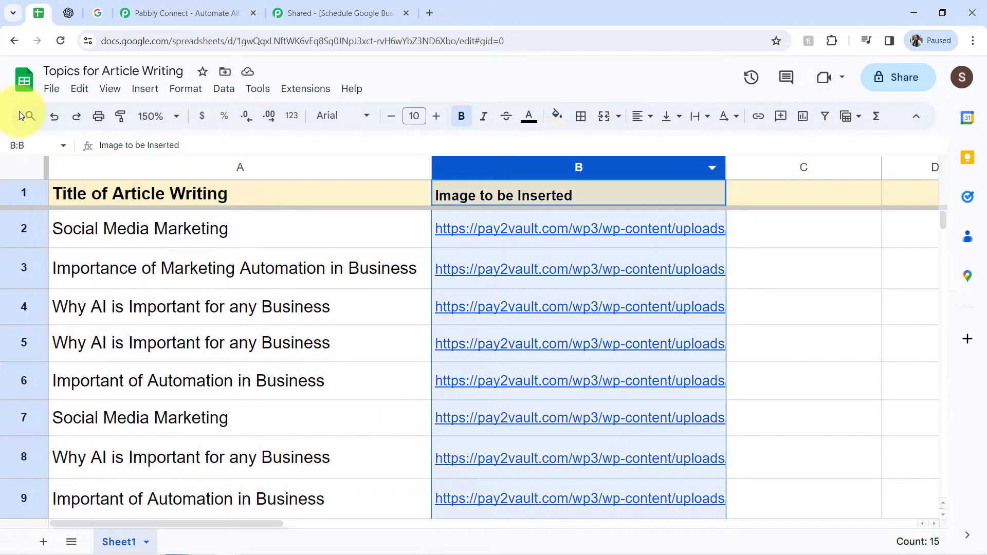
{"action": "left_click", "coordinate": [68, 12]}
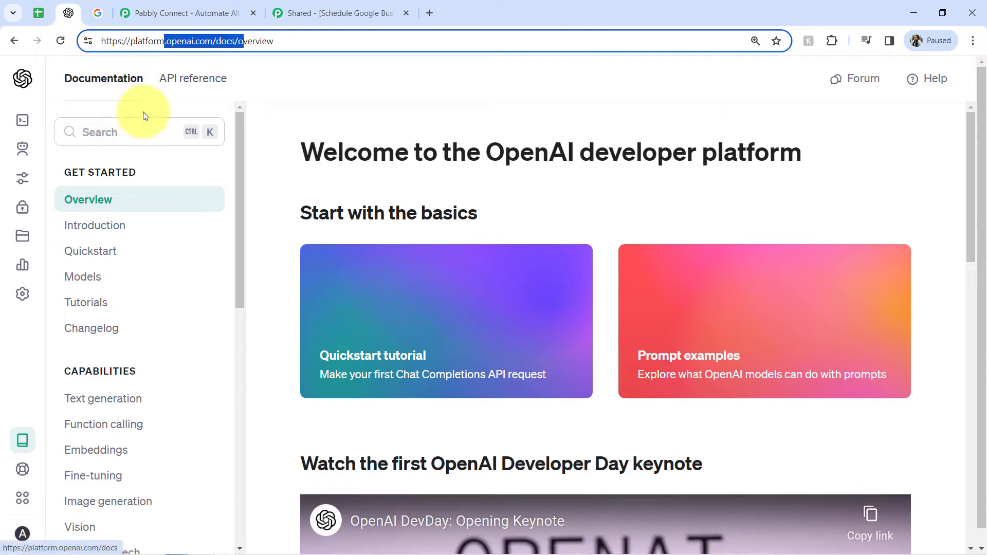
Step: Switch to the Pabbly Connect dashboard
{"action": "left_click", "coordinate": [155, 12]}
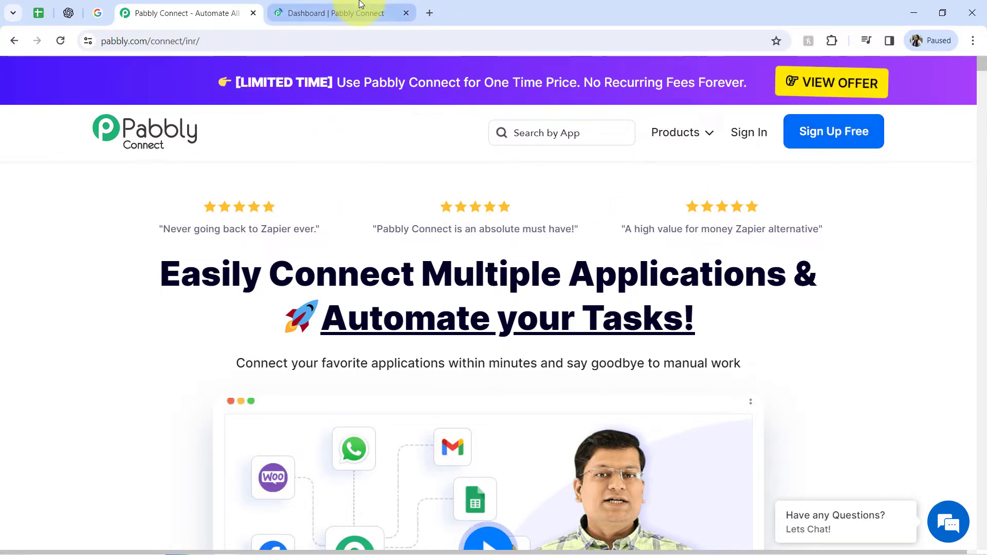
{"action": "left_click", "coordinate": [334, 13]}
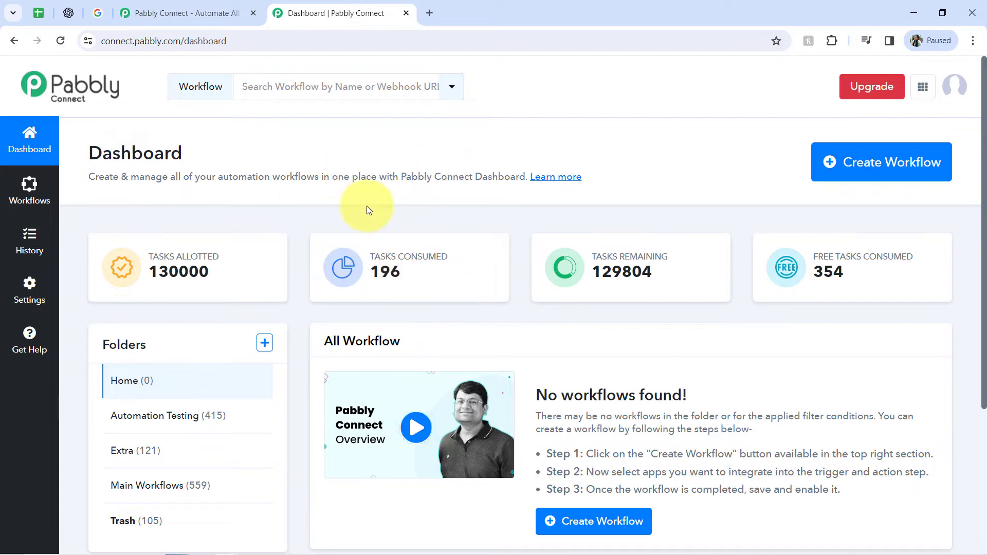
{"action": "left_click", "coordinate": [41, 19]}
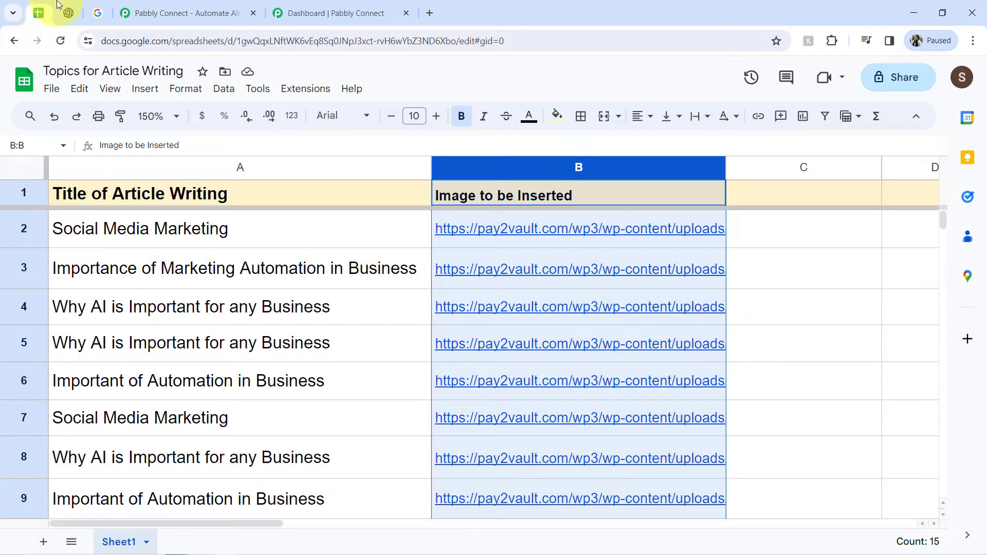
{"action": "left_click", "coordinate": [68, 12]}
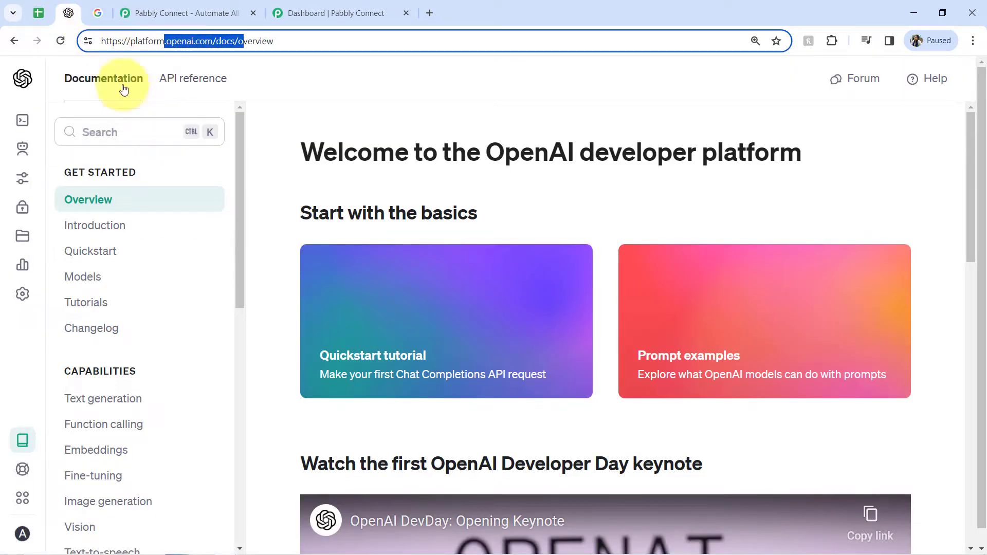
{"action": "left_click", "coordinate": [303, 13]}
{"action": "double_click", "coordinate": [103, 153]}
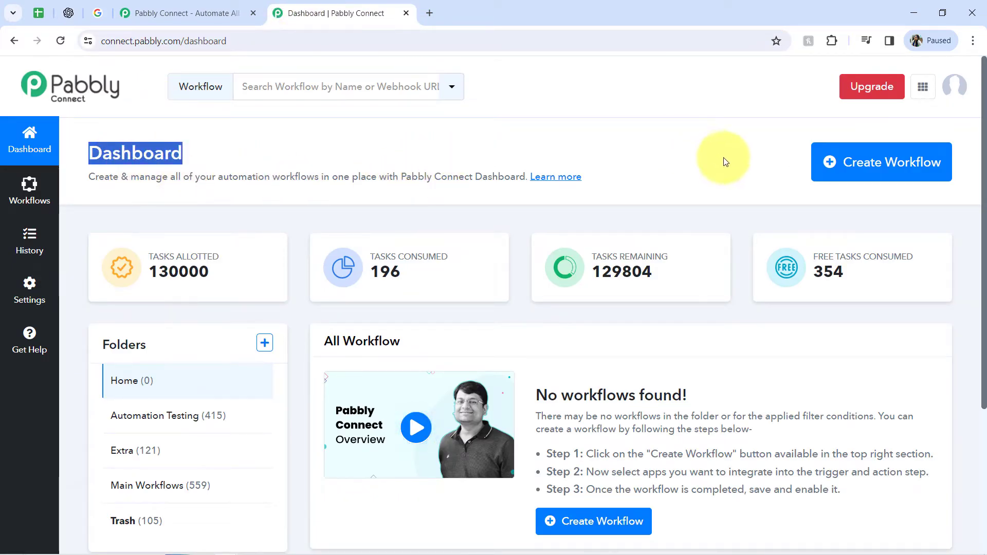
Step: Start a new workflow and name it "Automatically Post Google Business Profile Post's"
{"action": "left_click", "coordinate": [840, 162]}
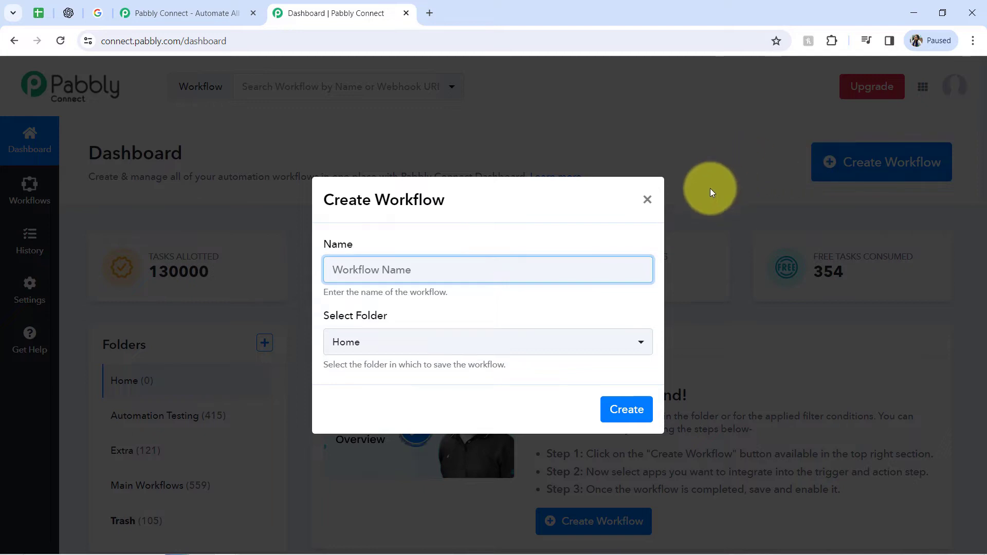
{"action": "type", "text": "Automatically Post Google Business Profile Post's Daily using Google Sheets"}
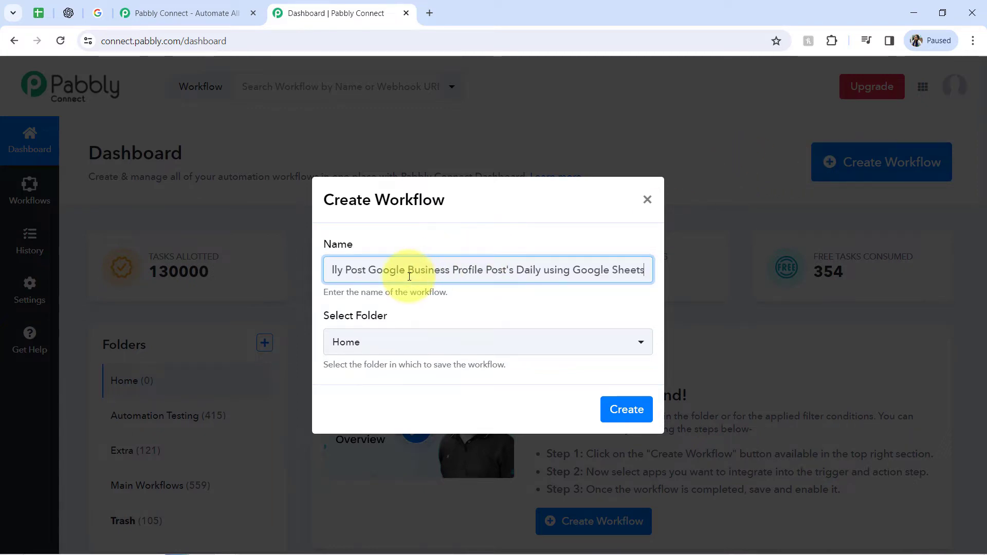
{"action": "left_click_drag", "start_coordinate": [435, 269], "coordinate": [318, 269]}
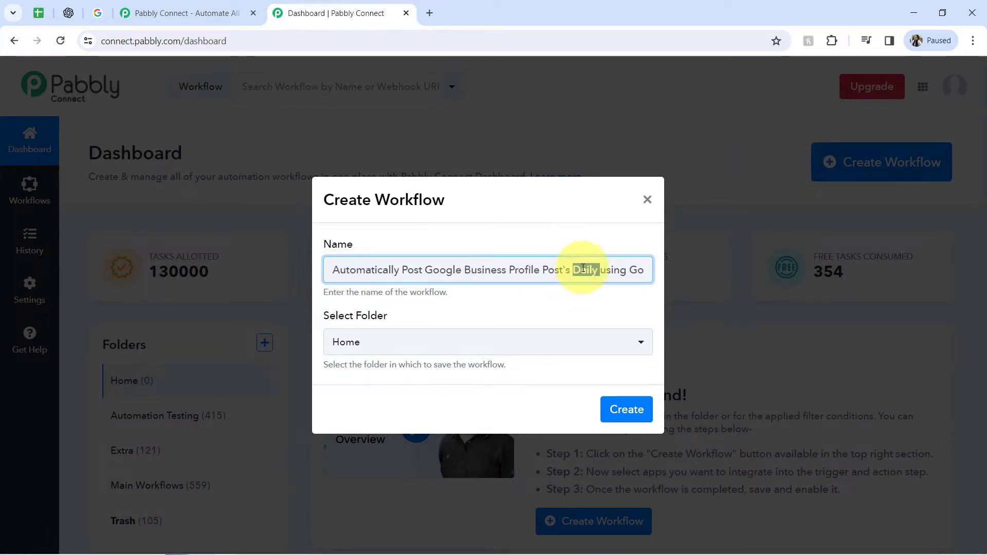
{"action": "key", "text": "Delete"}
{"action": "key", "text": "shift+End"}
{"action": "key", "text": "Delete"}
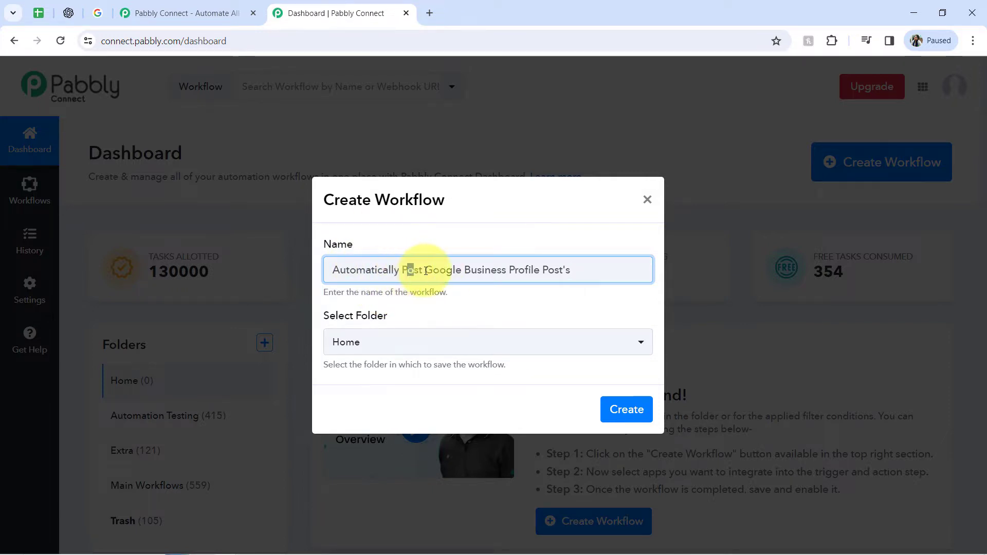
{"action": "left_click_drag", "start_coordinate": [425, 271], "coordinate": [484, 269]}
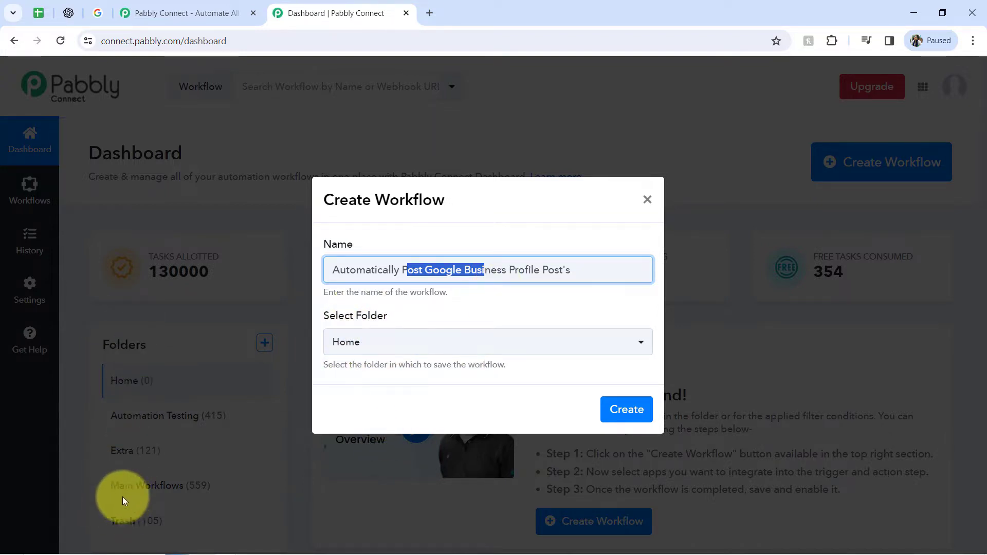
Step: Choose Main Workflows as the workflow's folder and create the workflow
{"action": "left_click", "coordinate": [357, 343]}
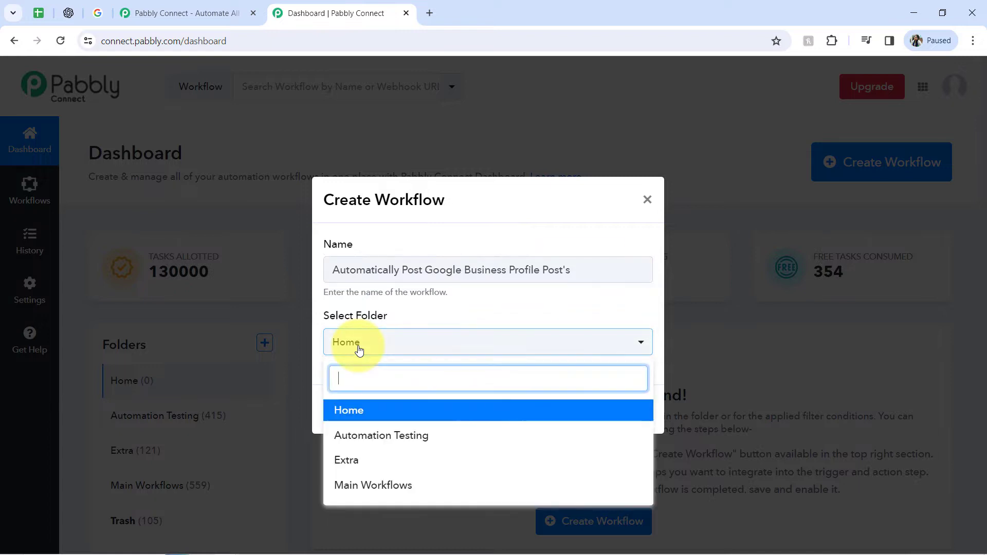
{"action": "left_click", "coordinate": [354, 485]}
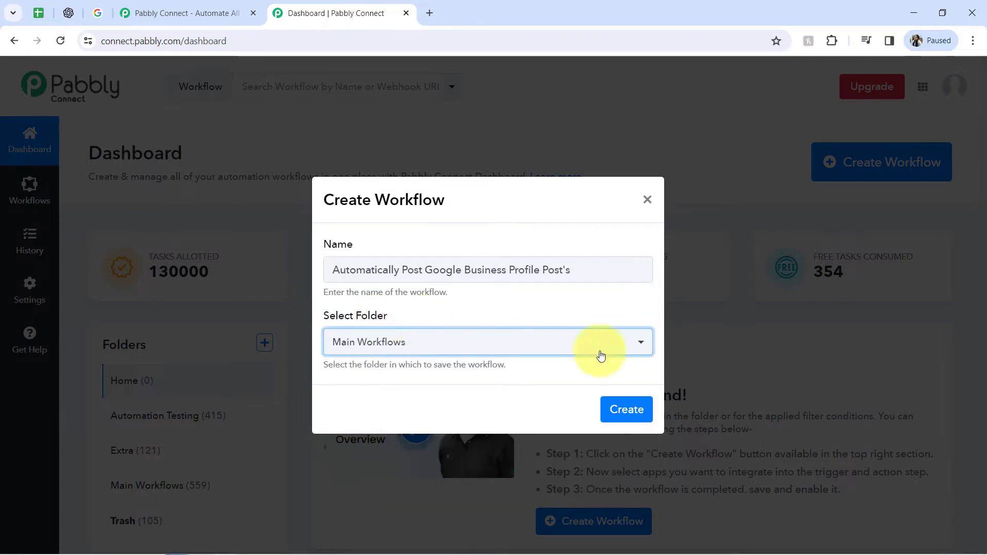
{"action": "left_click", "coordinate": [610, 412]}
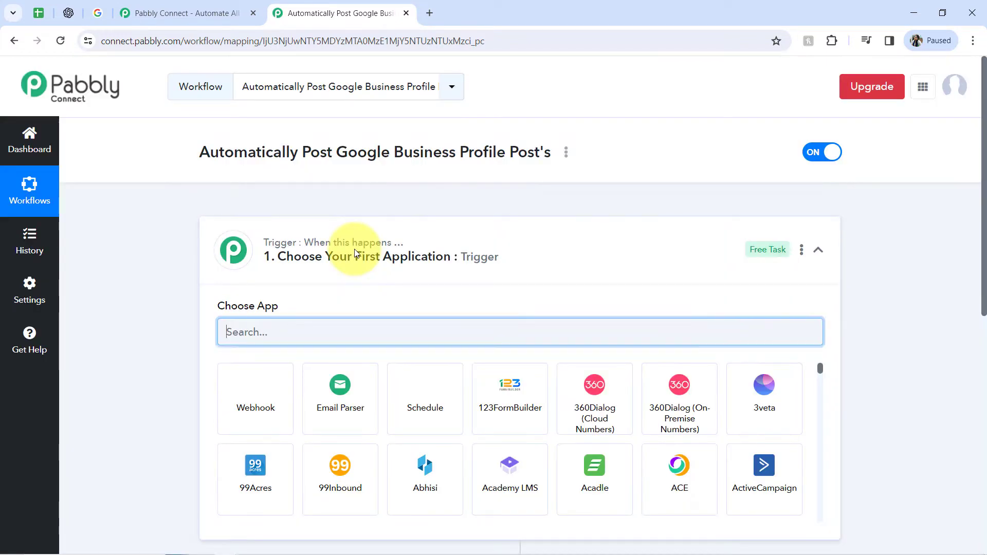
{"action": "left_click", "coordinate": [354, 252]}
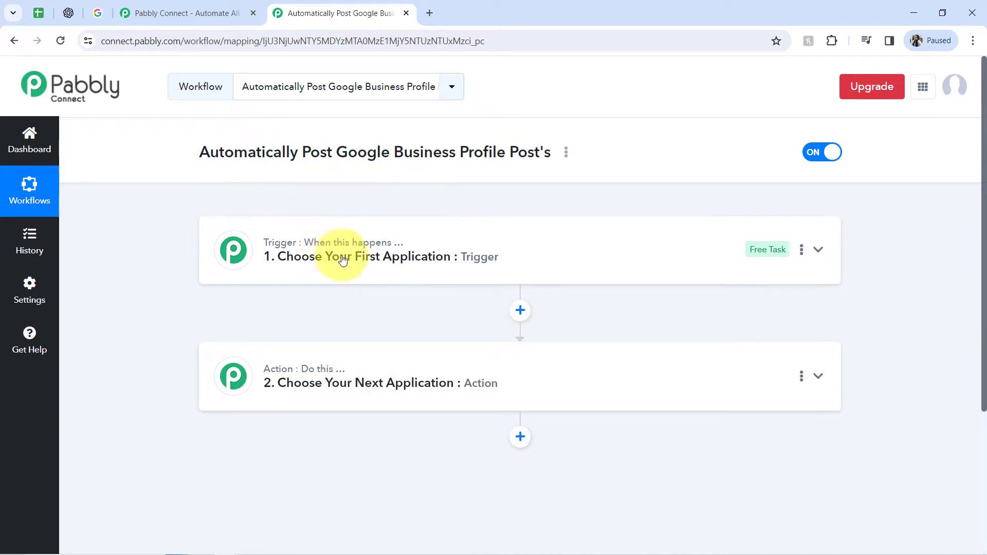
{"action": "left_click", "coordinate": [323, 259]}
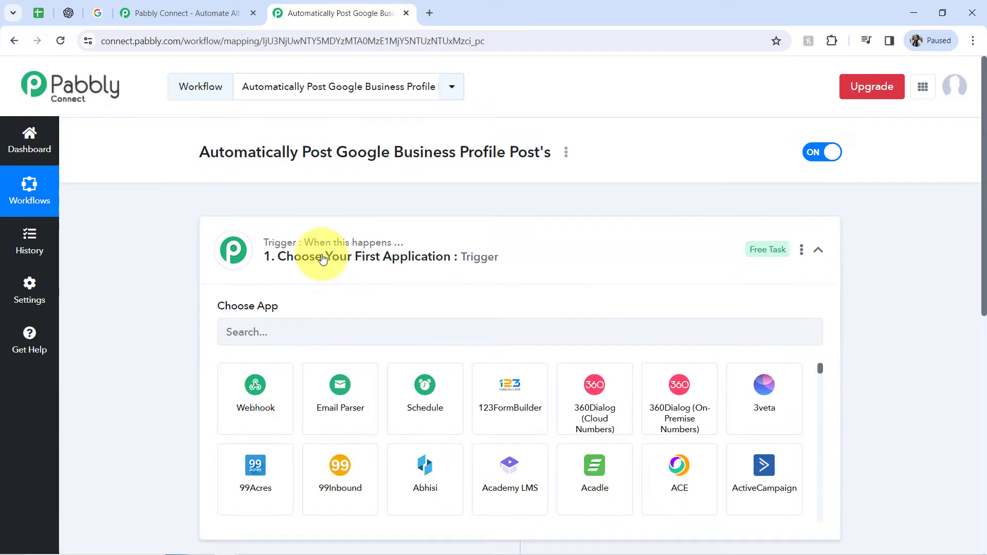
{"action": "left_click_drag", "start_coordinate": [234, 152], "coordinate": [546, 145]}
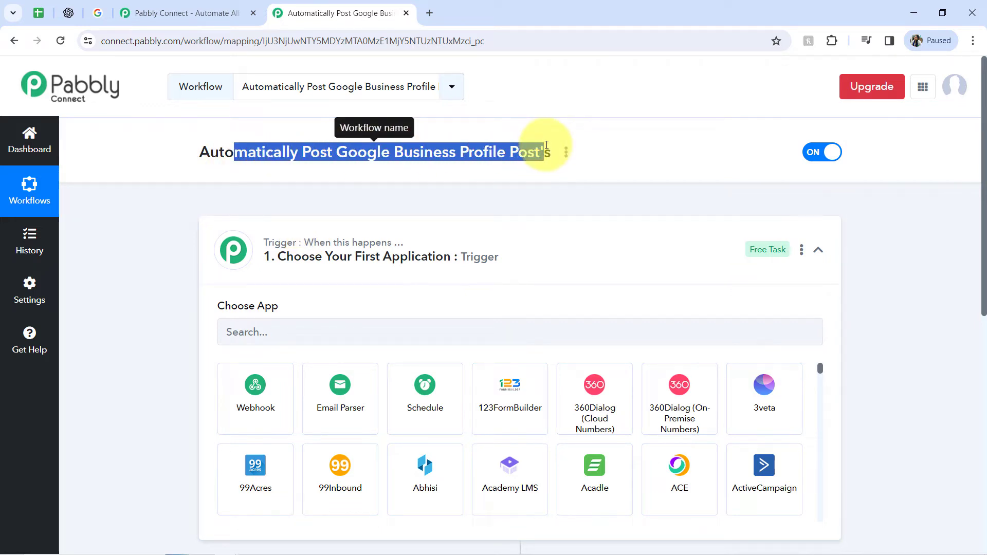
Step: Check the article topics spreadsheet and choose Google Sheets as the workflow's trigger application
{"action": "left_click", "coordinate": [38, 12]}
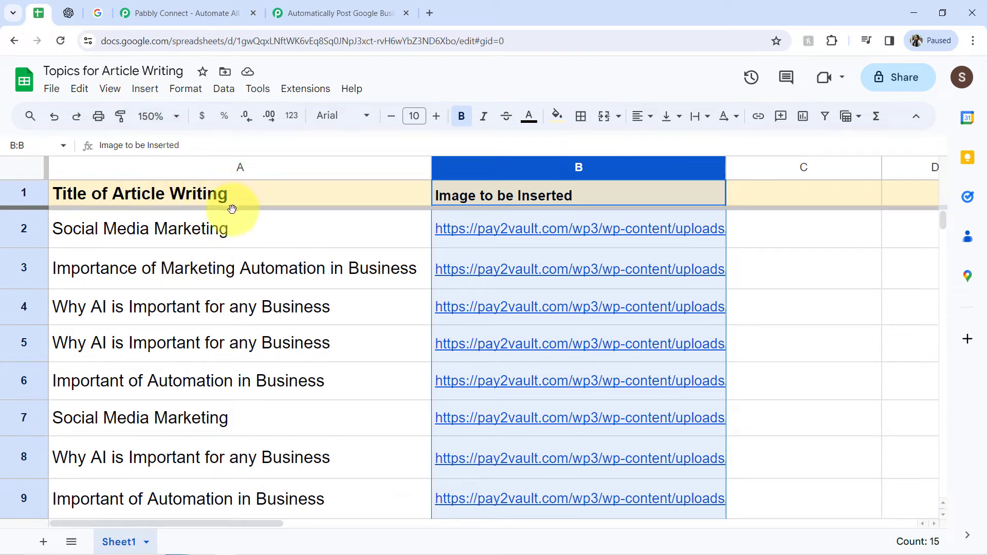
{"action": "left_click", "coordinate": [341, 12]}
{"action": "left_click", "coordinate": [253, 331]}
{"action": "type", "text": "sheet"}
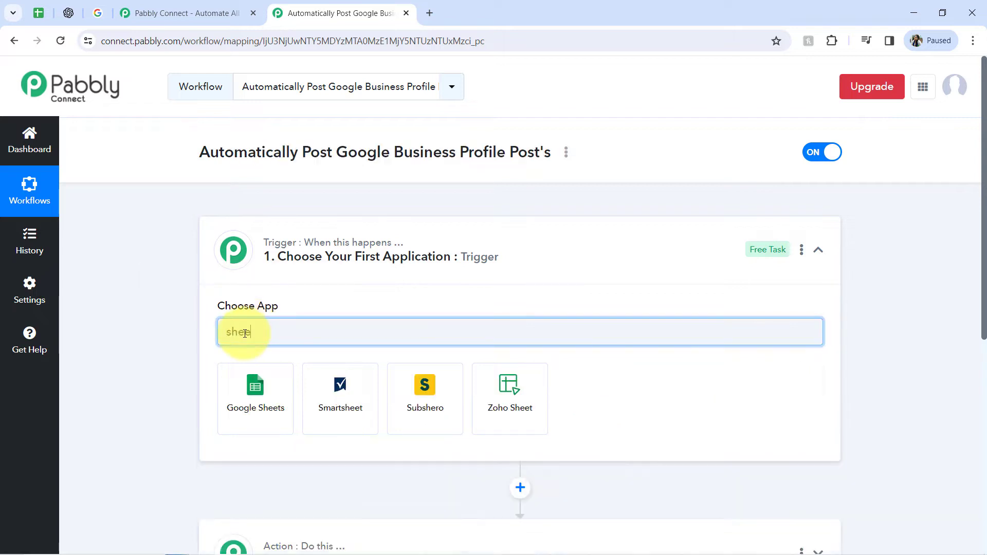
{"action": "left_click", "coordinate": [257, 405]}
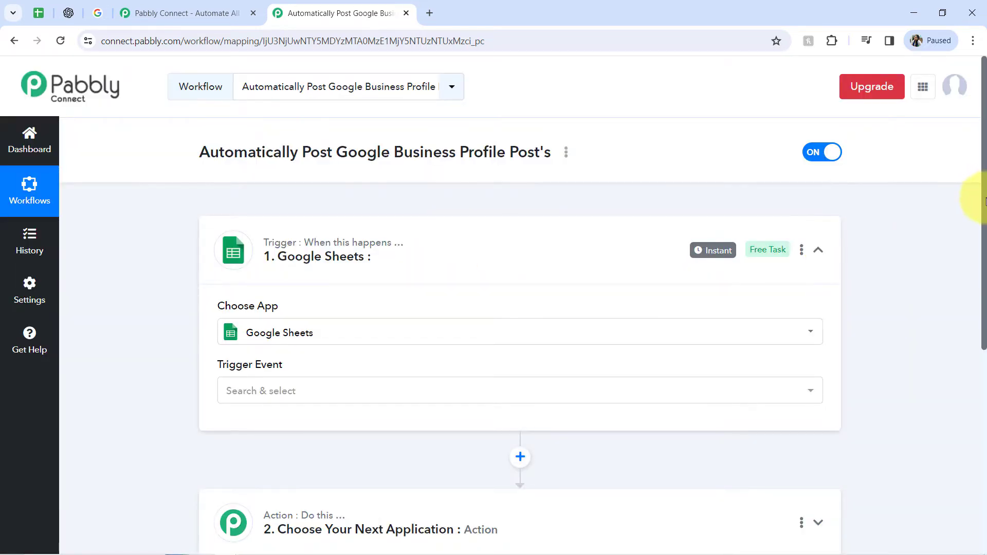
Step: Choose OpenAI (ChatGPT, DALL-E) as the application for the workflow's first action step
{"action": "scroll", "coordinate": [976, 205], "scroll_direction": "down", "scroll_amount": 5}
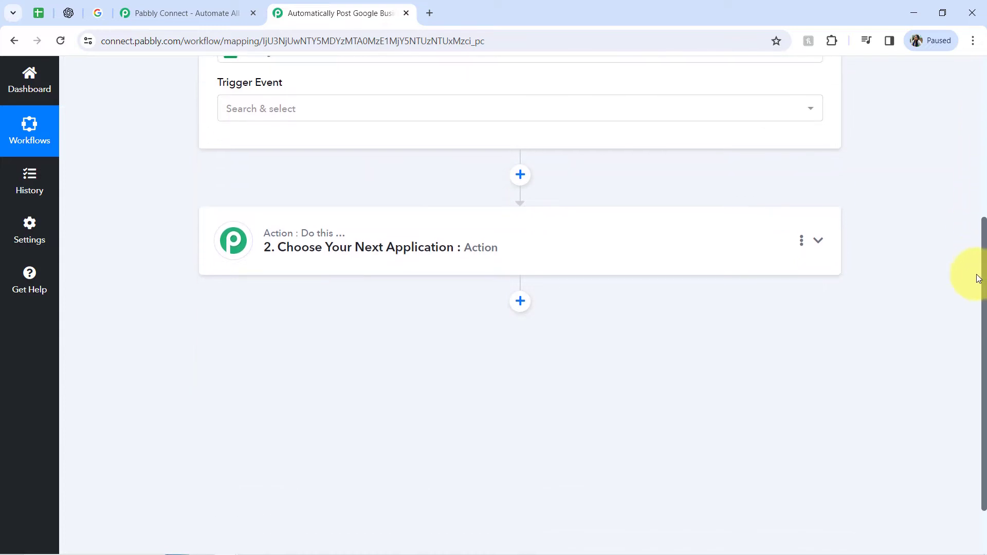
{"action": "left_click", "coordinate": [315, 248]}
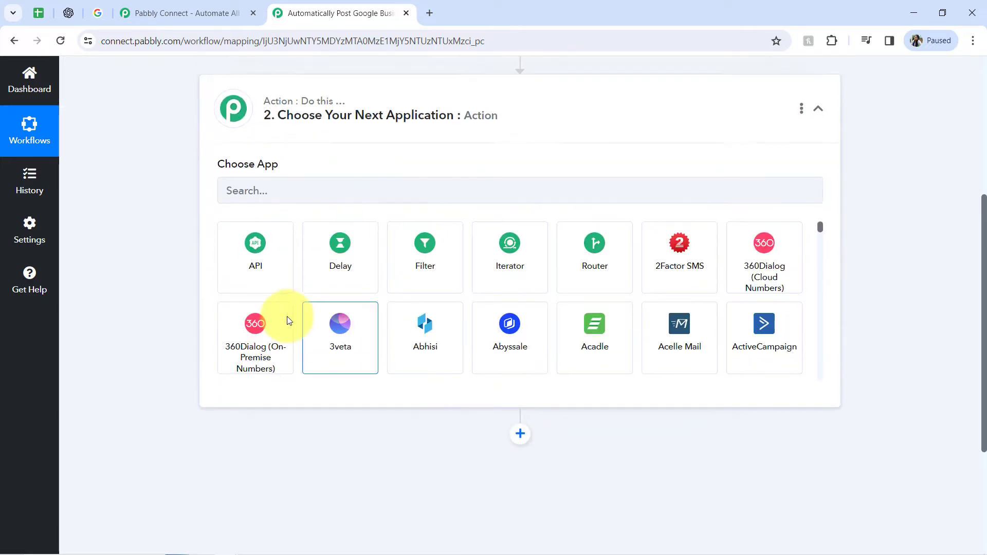
{"action": "scroll", "coordinate": [308, 334], "scroll_direction": "up", "scroll_amount": 2}
{"action": "left_click", "coordinate": [261, 297]}
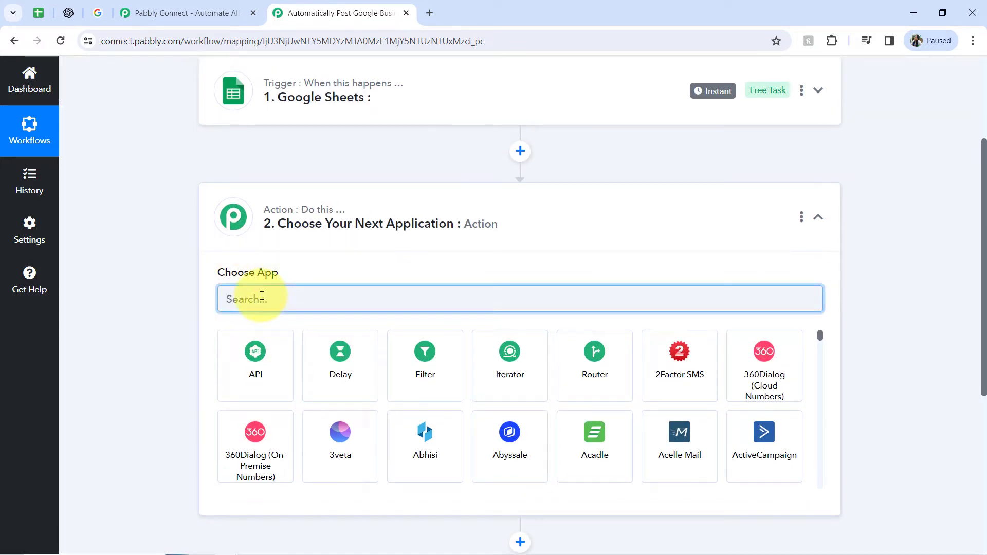
{"action": "type", "text": "open"}
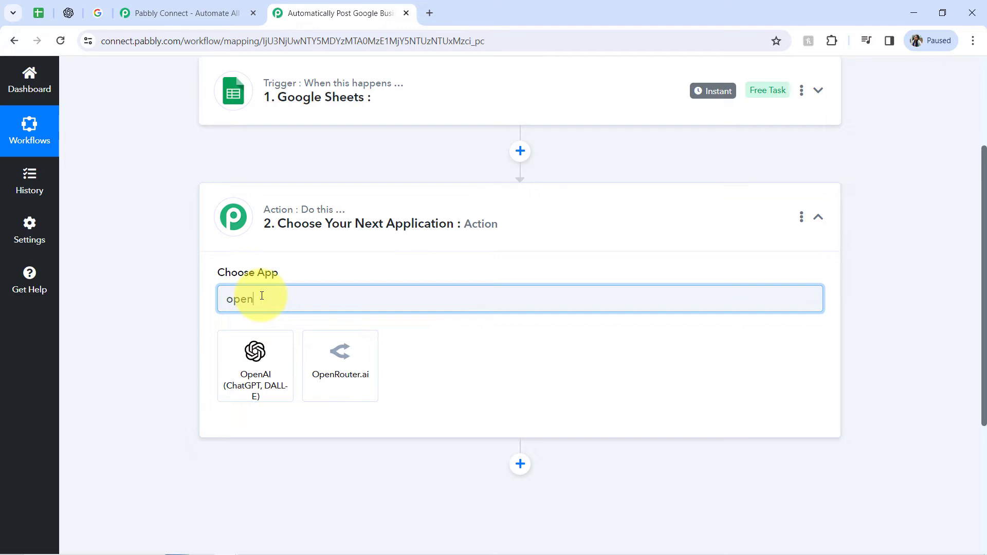
{"action": "left_click", "coordinate": [255, 365]}
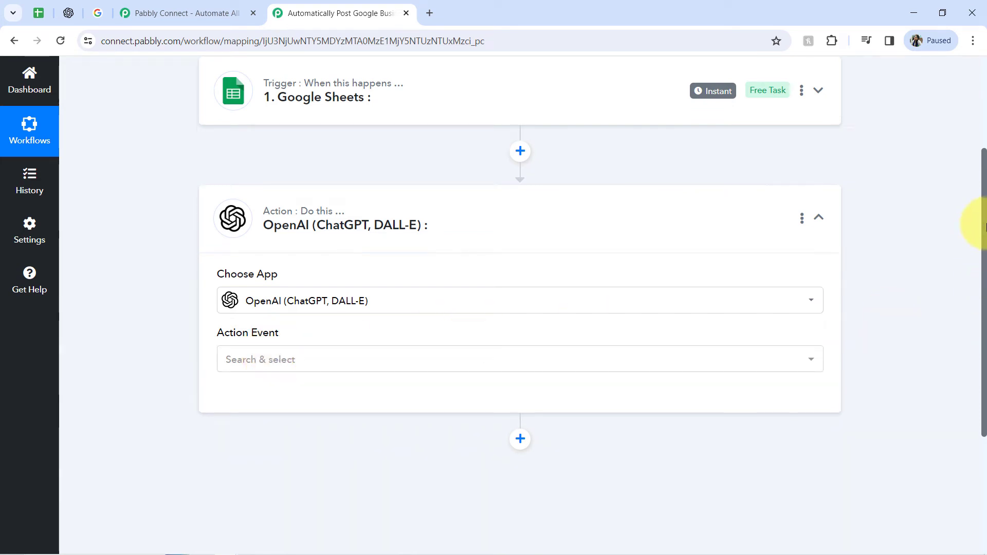
Step: Add another action step after OpenAI and choose Google Business Profile as its application
{"action": "left_click_drag", "start_coordinate": [984, 225], "coordinate": [983, 334]}
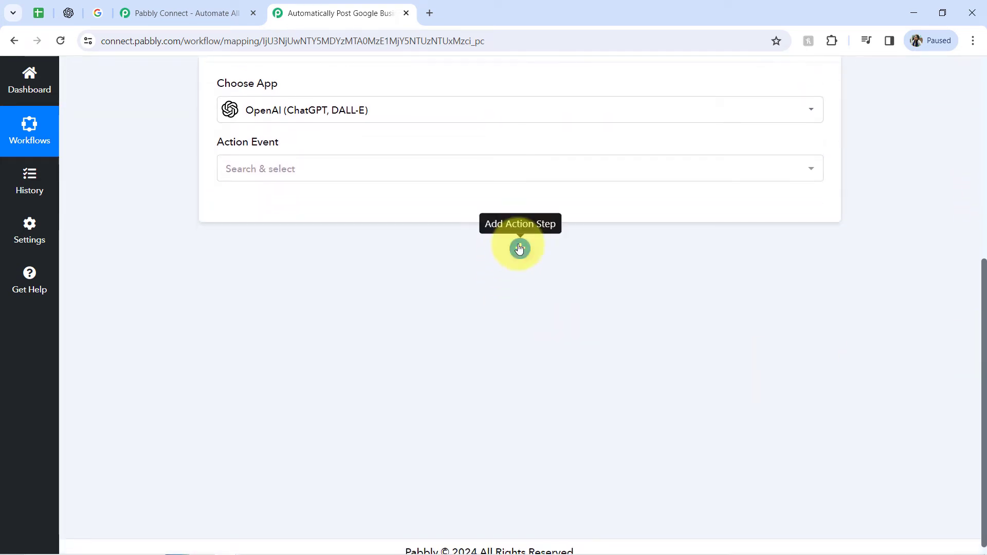
{"action": "left_click", "coordinate": [519, 249]}
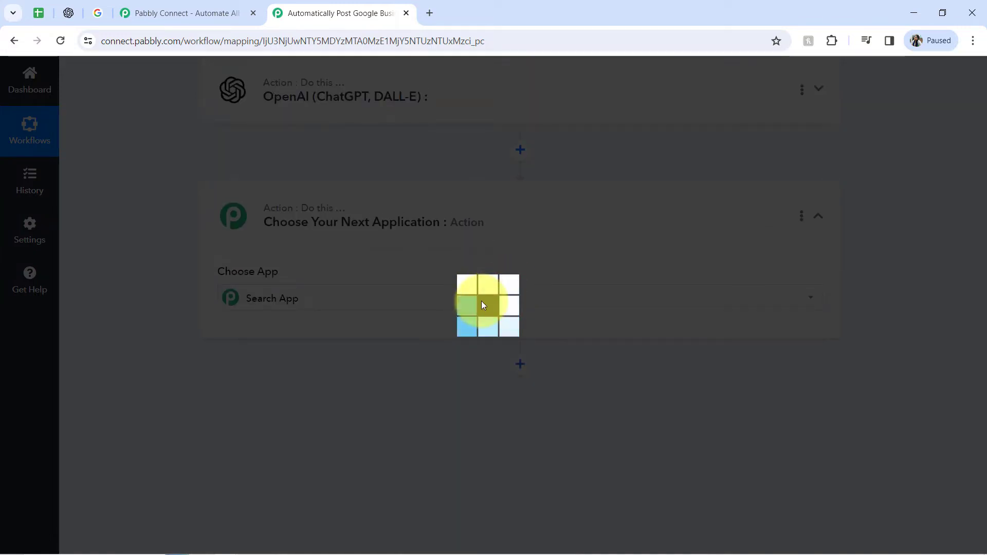
{"action": "type", "text": "go"}
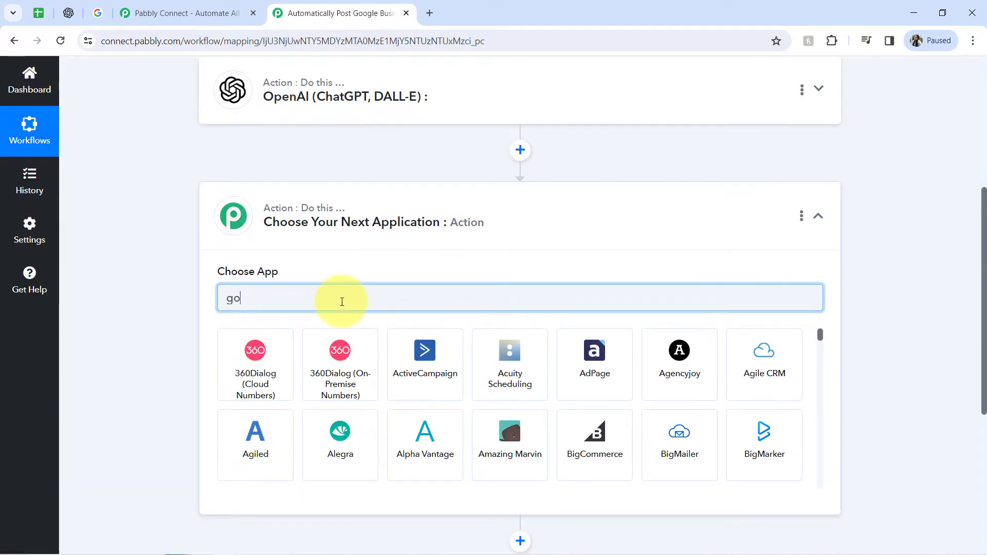
{"action": "type", "text": "ogle bus"}
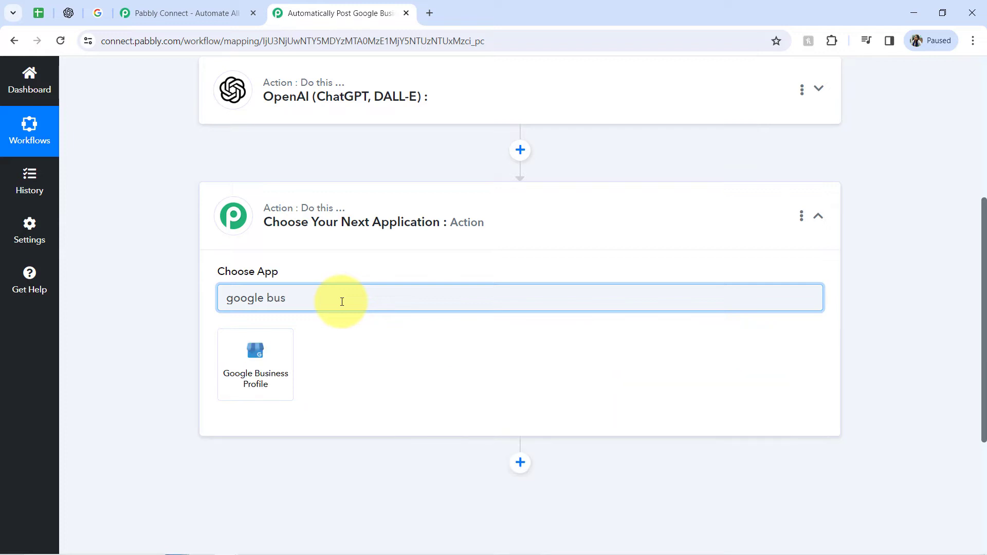
{"action": "left_click", "coordinate": [248, 387]}
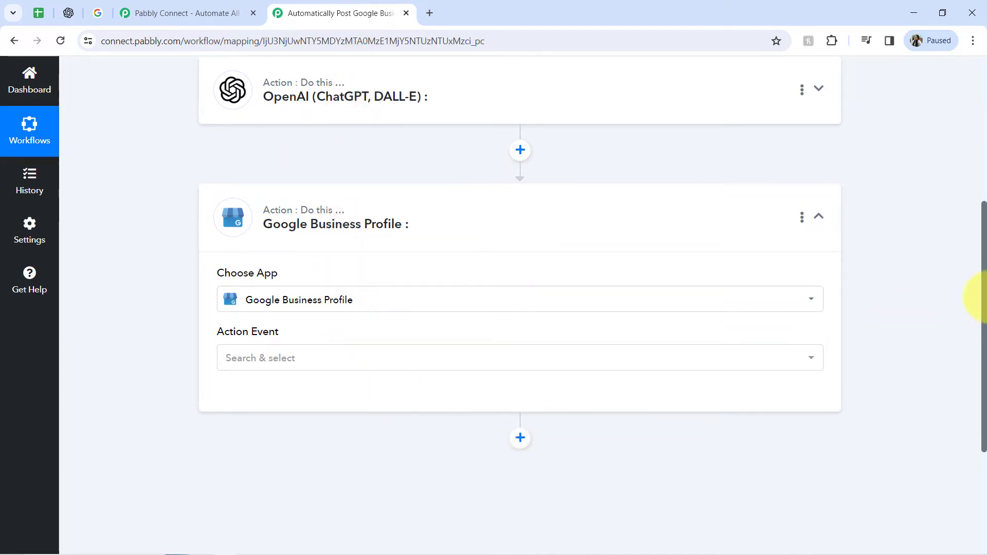
Step: Set the Google Sheets trigger event to New or Updated Spreadsheet Row
{"action": "left_click_drag", "start_coordinate": [983, 288], "coordinate": [975, 67]}
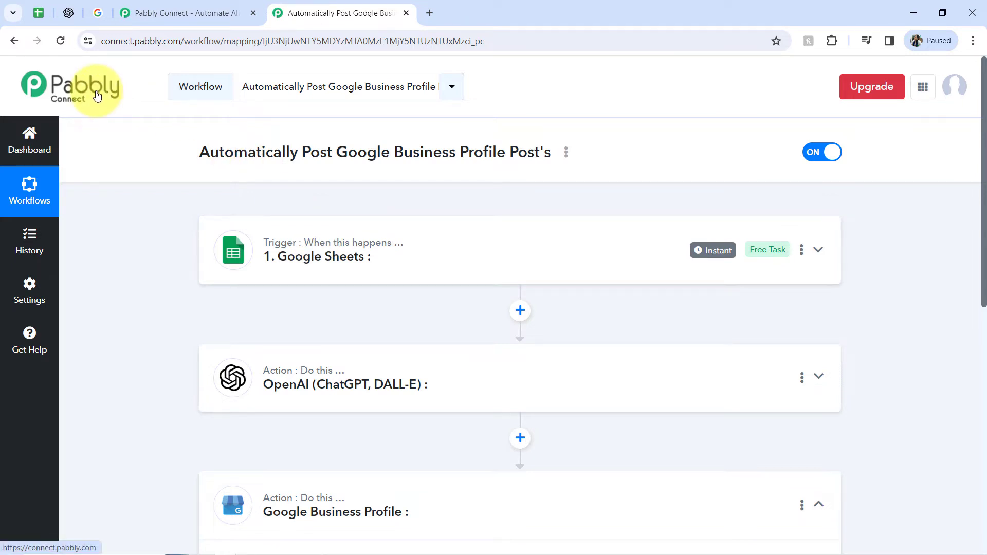
{"action": "left_click", "coordinate": [38, 13]}
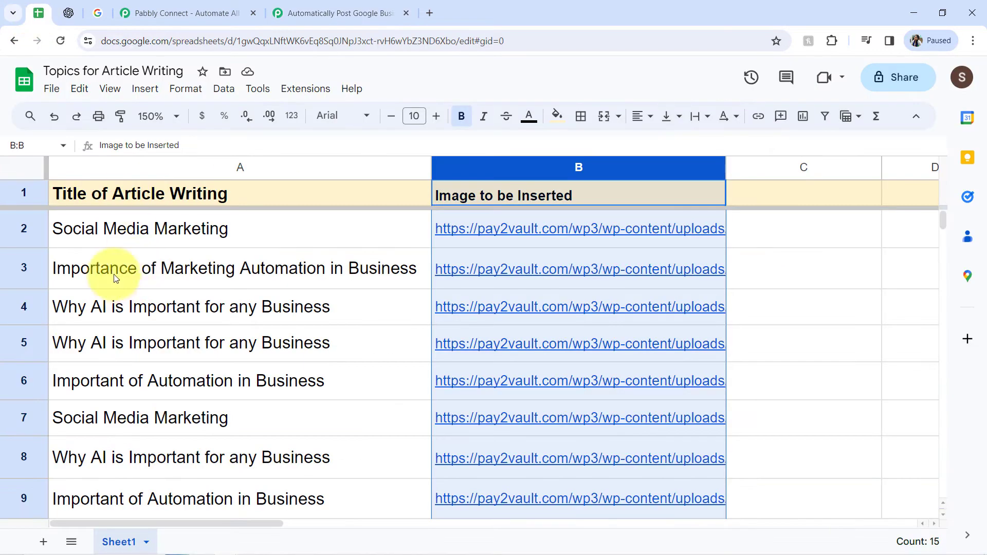
{"action": "left_click", "coordinate": [348, 6]}
{"action": "left_click", "coordinate": [292, 257]}
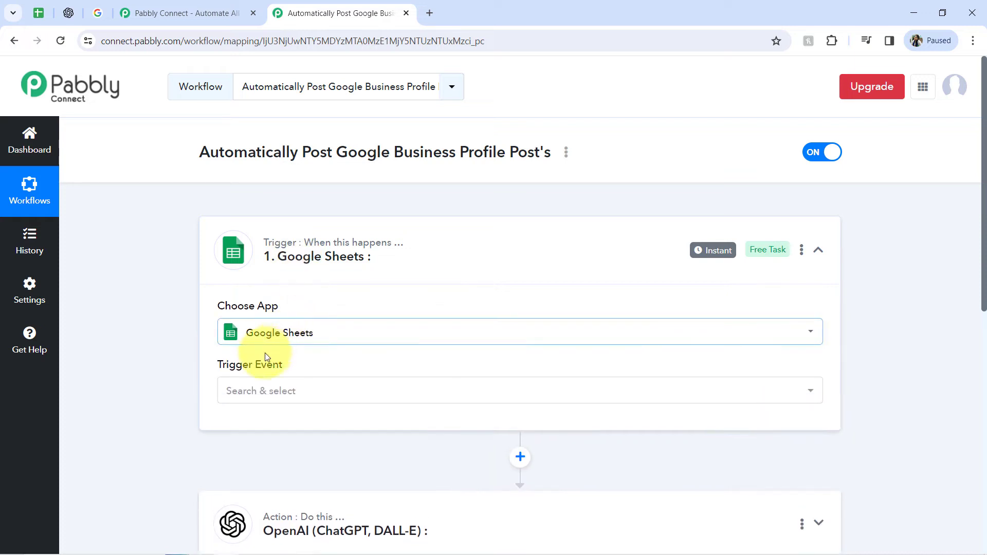
{"action": "left_click", "coordinate": [254, 390]}
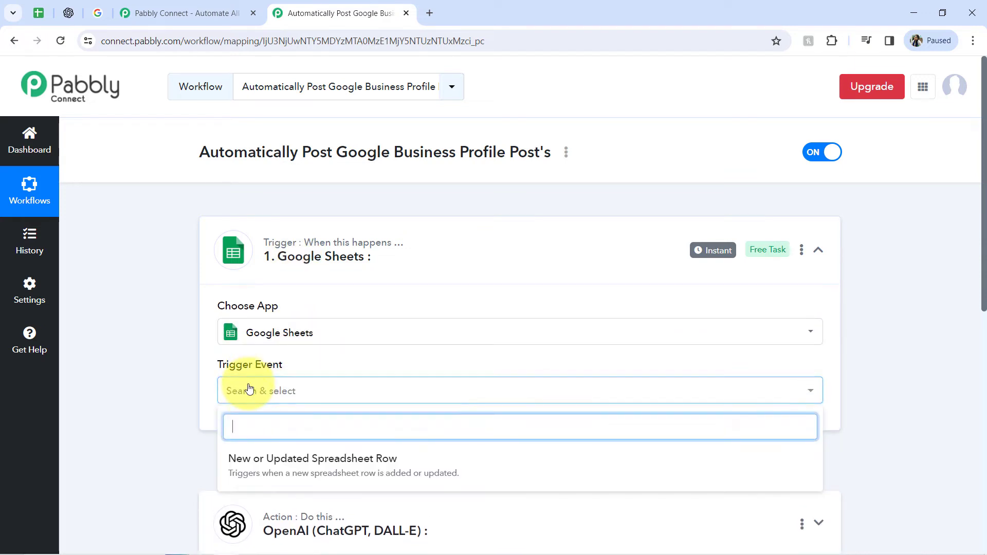
{"action": "left_click", "coordinate": [256, 454]}
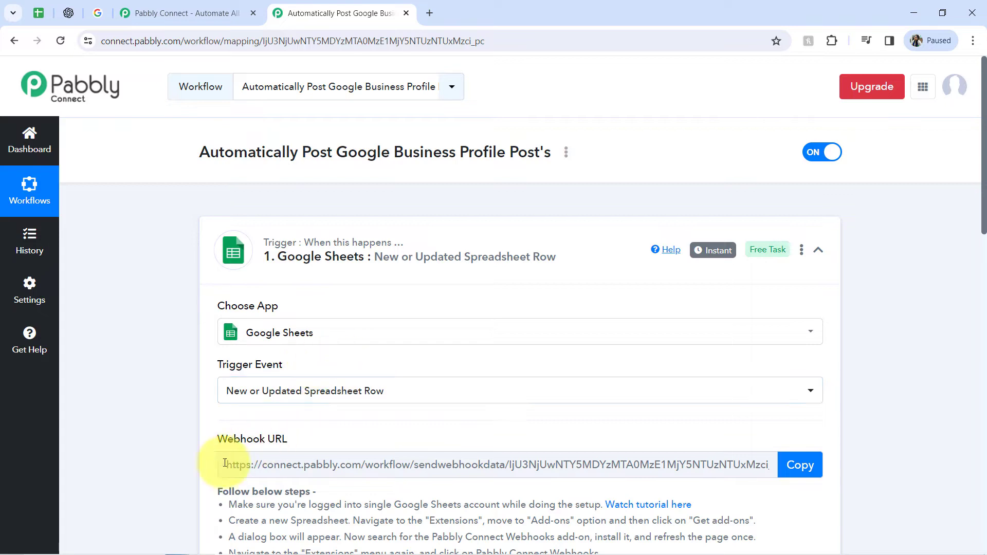
Step: Review the Google Sheets trigger's setup instructions and copy its webhook URL
{"action": "left_click_drag", "start_coordinate": [216, 437], "coordinate": [353, 408]}
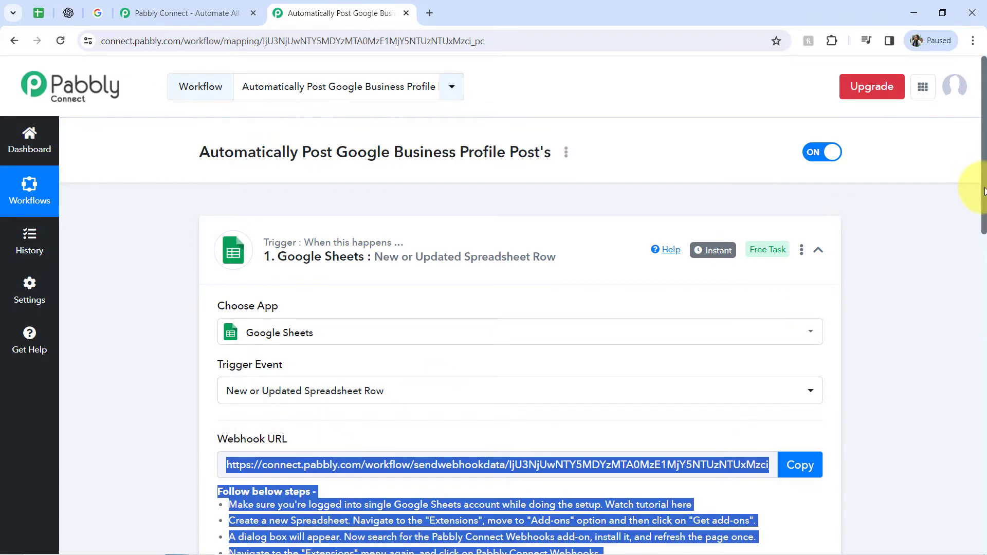
{"action": "left_click_drag", "start_coordinate": [983, 192], "coordinate": [983, 277]}
{"action": "left_click", "coordinate": [273, 278]}
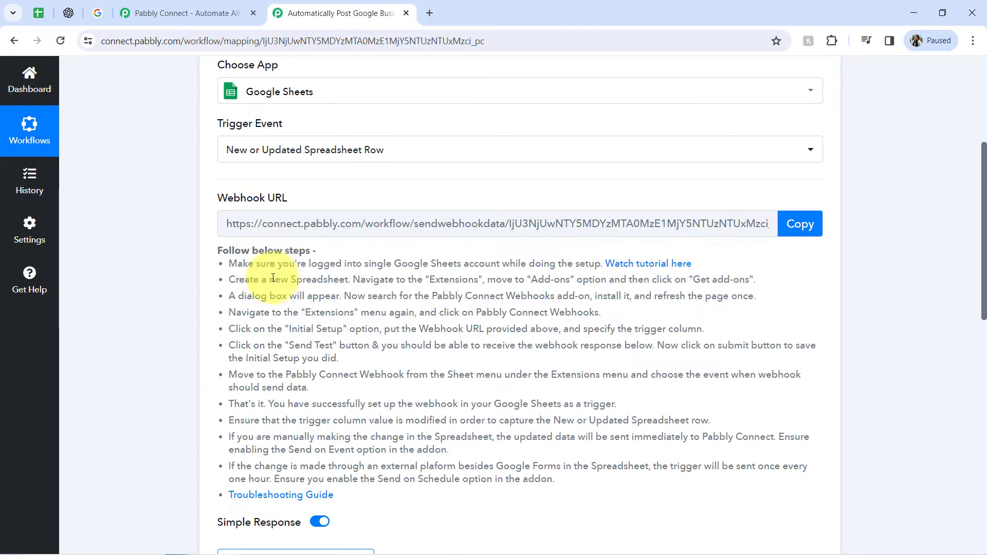
{"action": "left_click_drag", "start_coordinate": [230, 250], "coordinate": [400, 467]}
{"action": "left_click", "coordinate": [330, 188]}
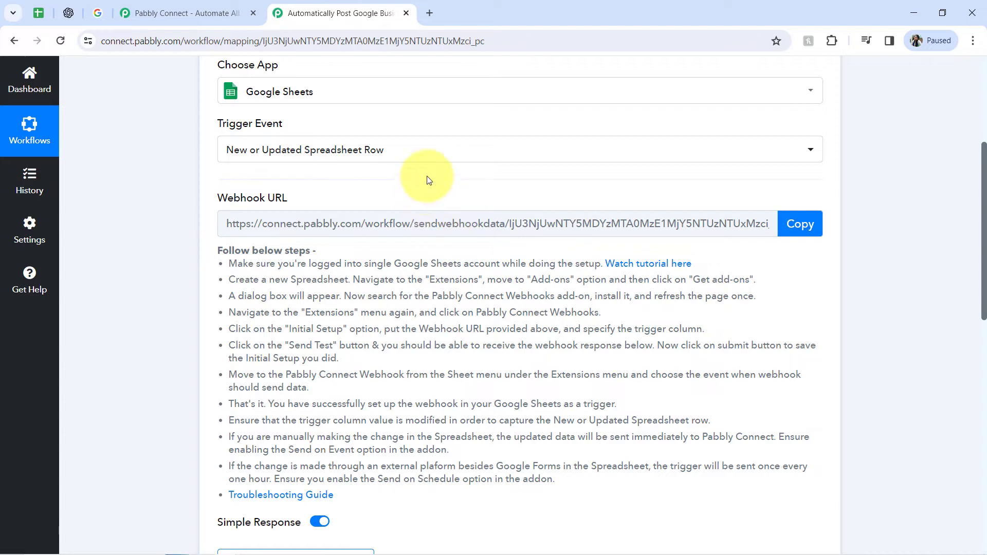
{"action": "left_click", "coordinate": [793, 235]}
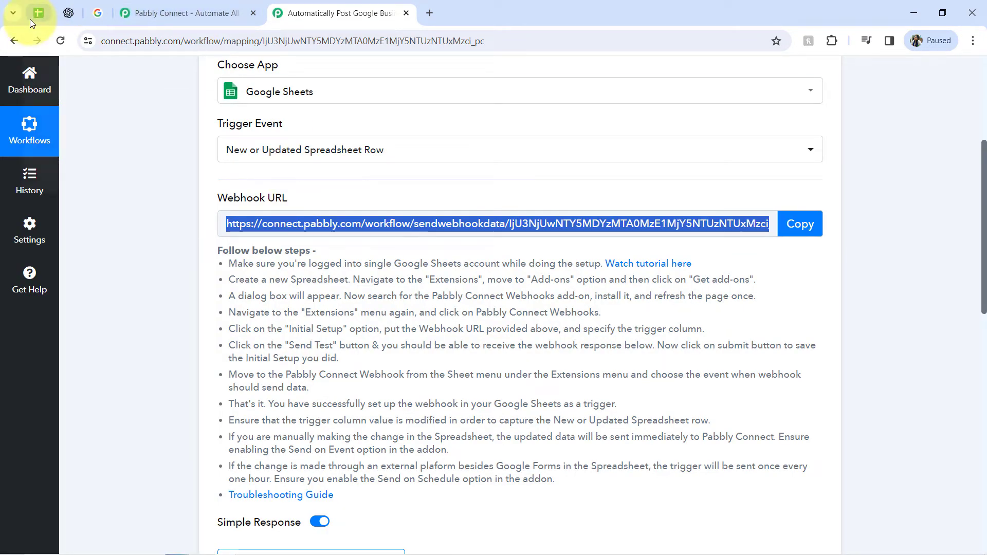
{"action": "left_click", "coordinate": [800, 230]}
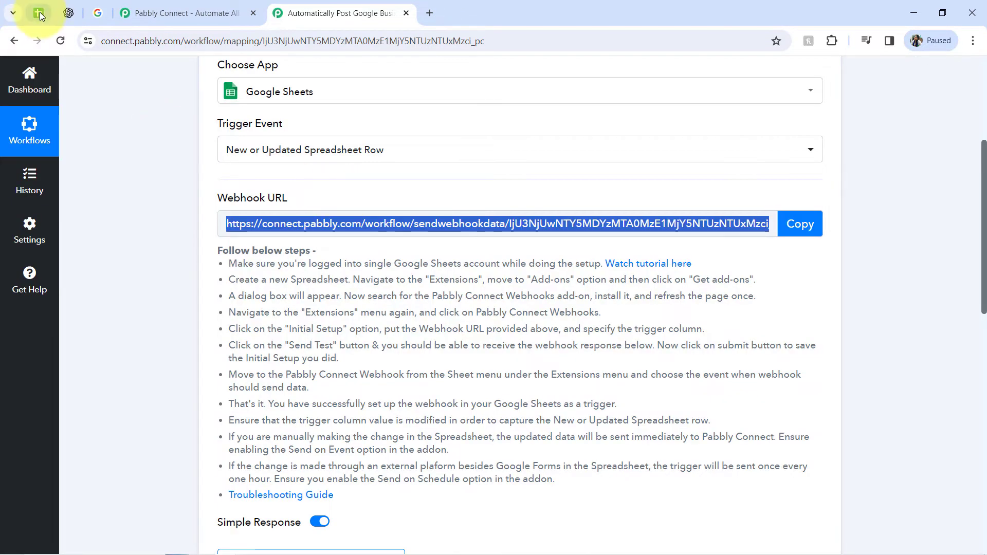
Step: Switch to the topics spreadsheet and look up the Pabbly Connect Webhooks add-on in the Google Workspace Marketplace
{"action": "left_click", "coordinate": [39, 14]}
{"action": "left_click", "coordinate": [256, 229]}
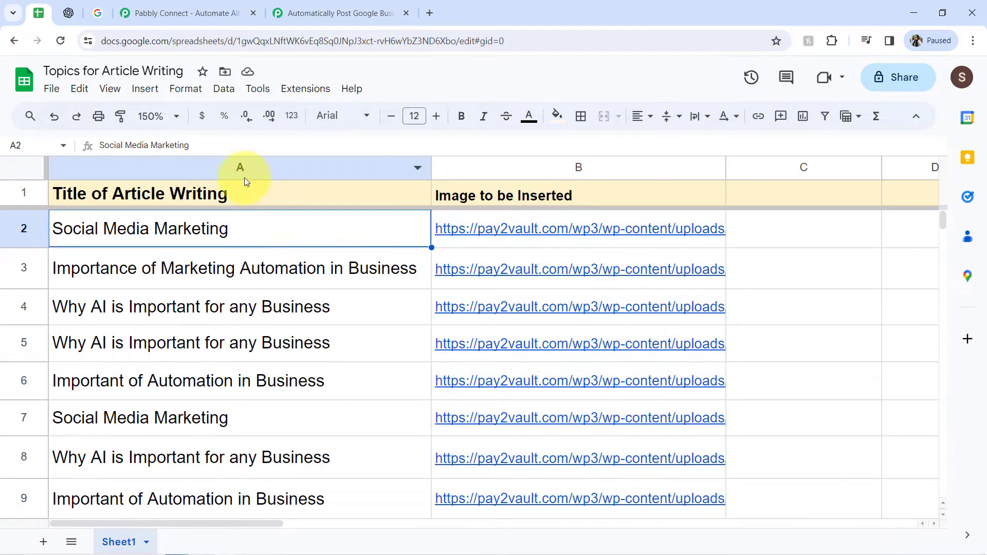
{"action": "left_click_drag", "start_coordinate": [244, 175], "coordinate": [449, 185]}
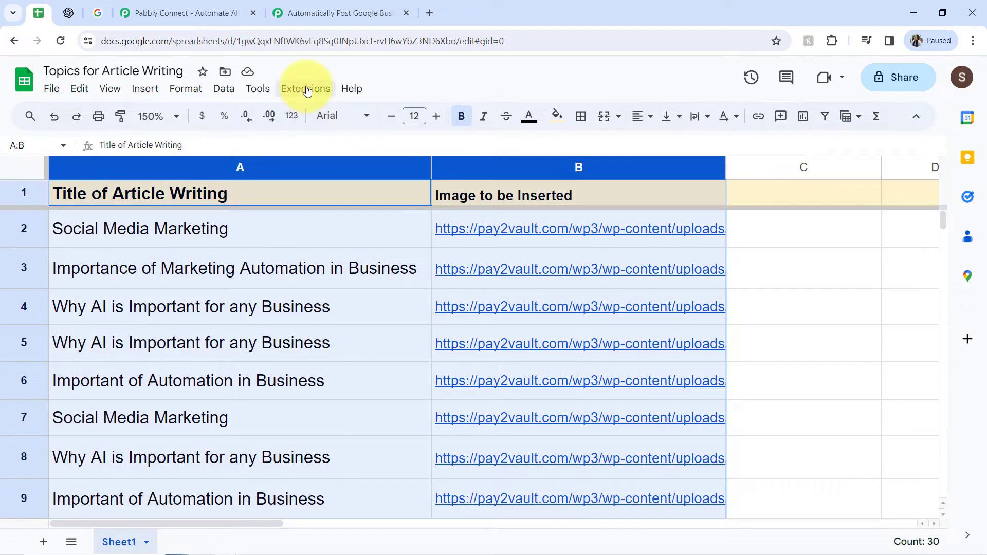
{"action": "left_click", "coordinate": [305, 89]}
{"action": "mouse_move", "coordinate": [401, 113]}
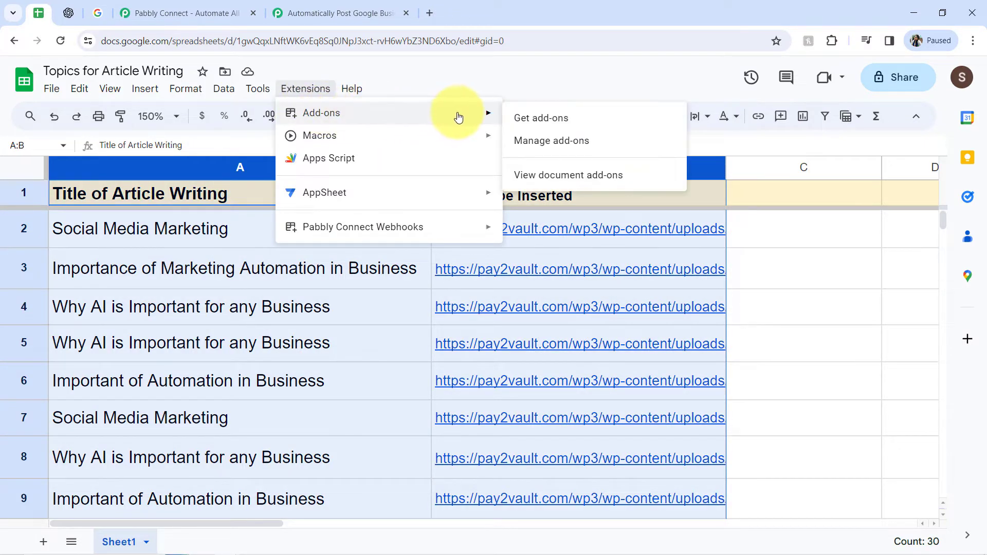
{"action": "left_click", "coordinate": [528, 119]}
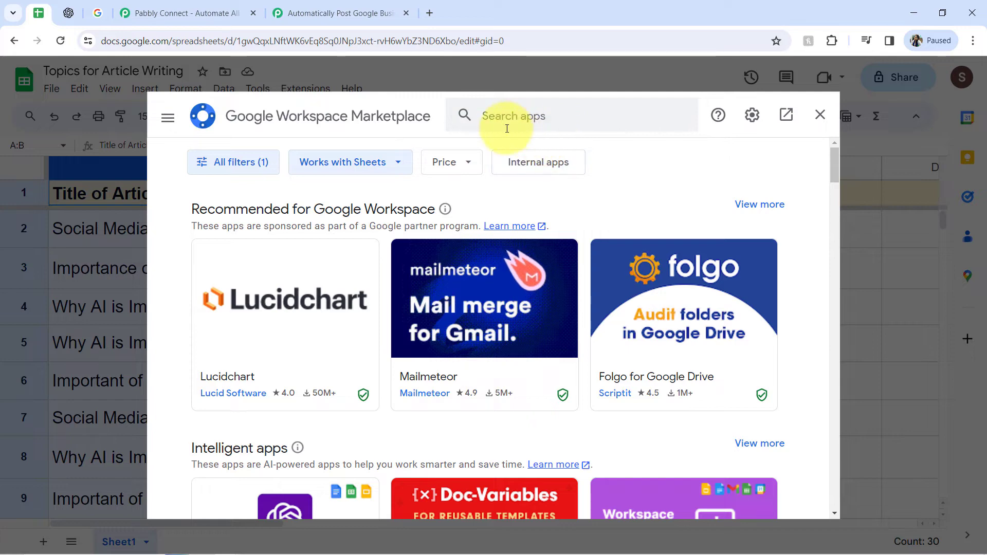
{"action": "left_click", "coordinate": [499, 111]}
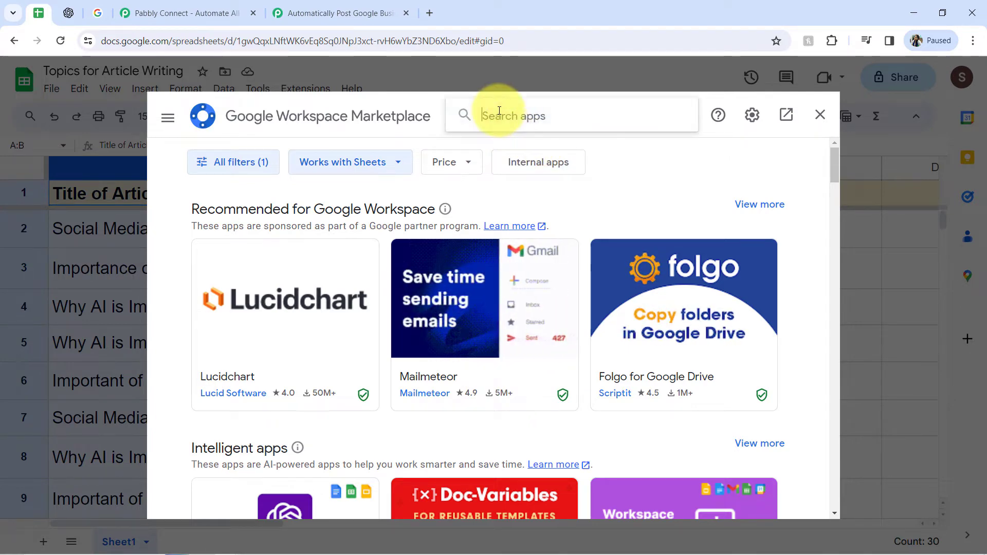
{"action": "type", "text": "pabbly"}
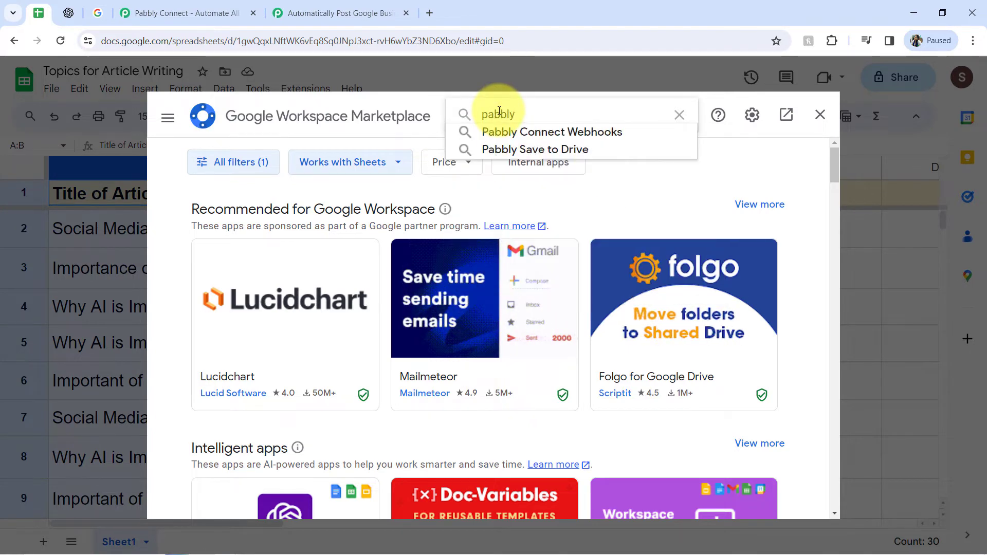
{"action": "left_click", "coordinate": [514, 131]}
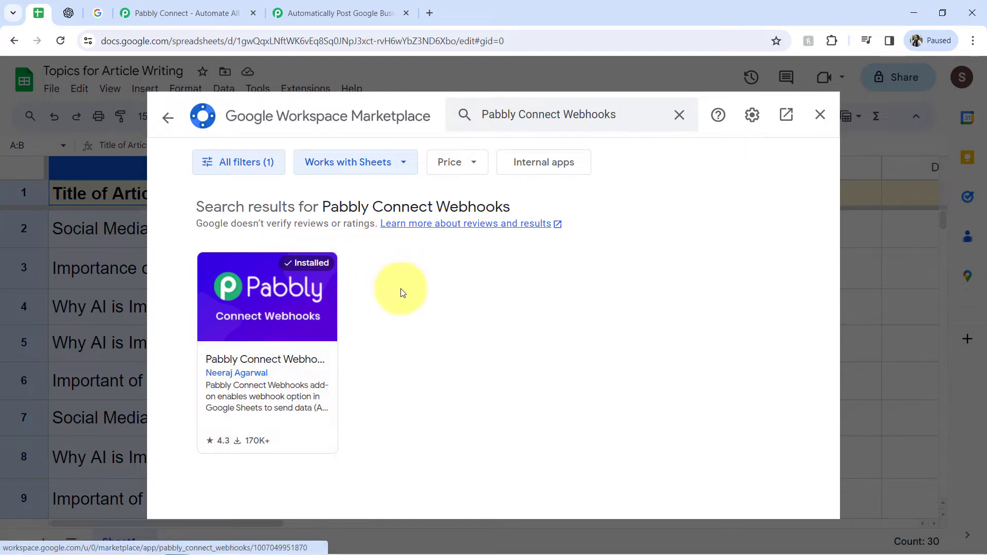
{"action": "left_click", "coordinate": [819, 114]}
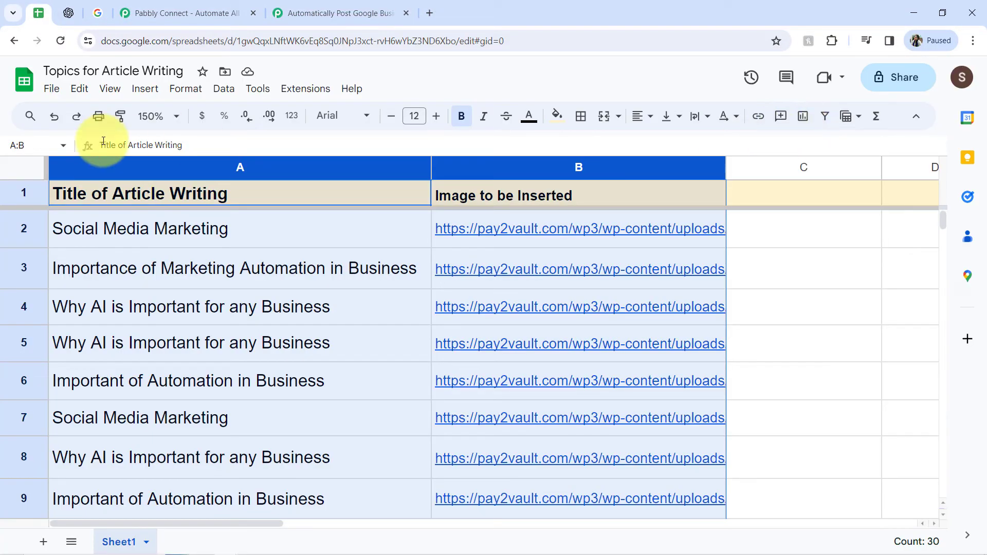
Step: Open the Initial Setup of the Pabbly Connect Webhooks add-on and paste the copied workflow address as the webhook URL
{"action": "left_click", "coordinate": [247, 267]}
{"action": "left_click", "coordinate": [315, 89]}
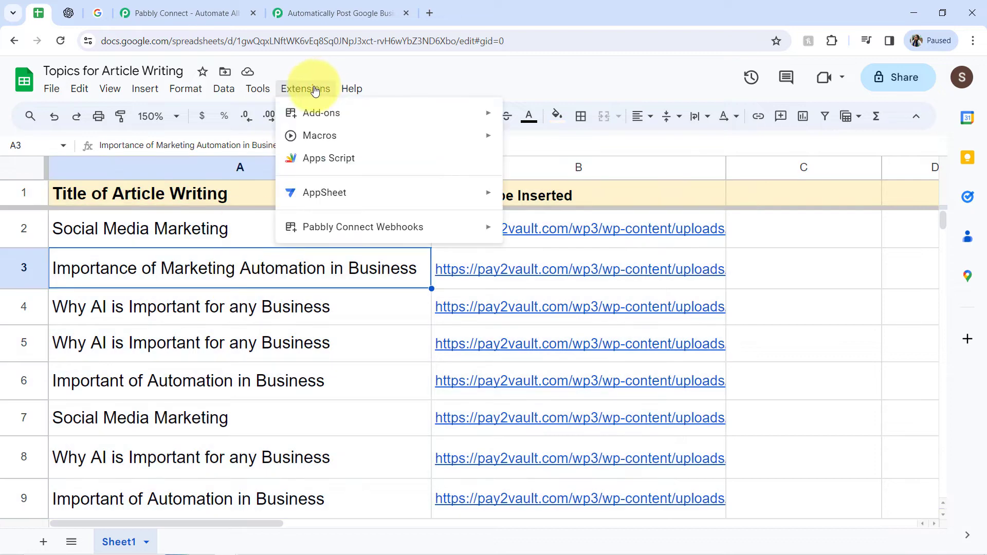
{"action": "mouse_move", "coordinate": [314, 221]}
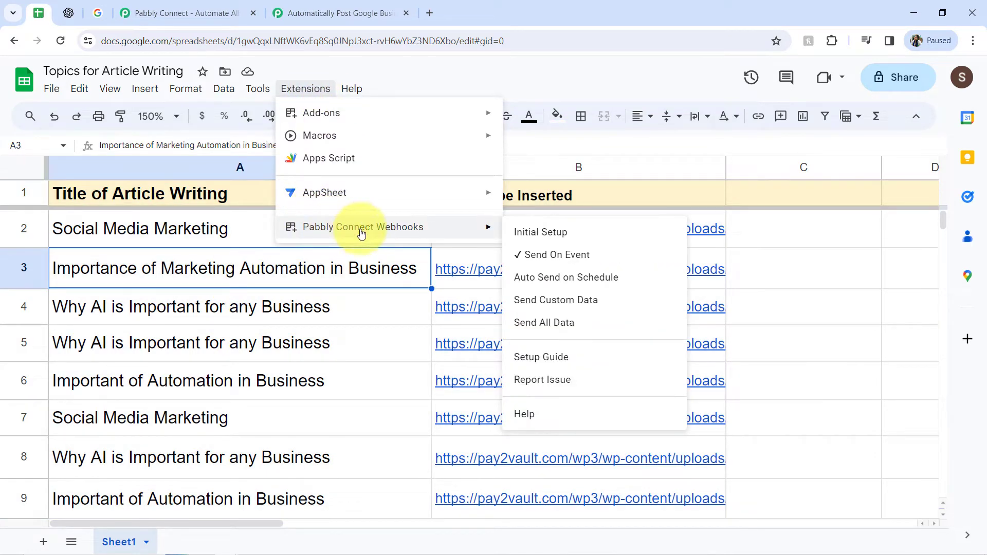
{"action": "left_click", "coordinate": [560, 234]}
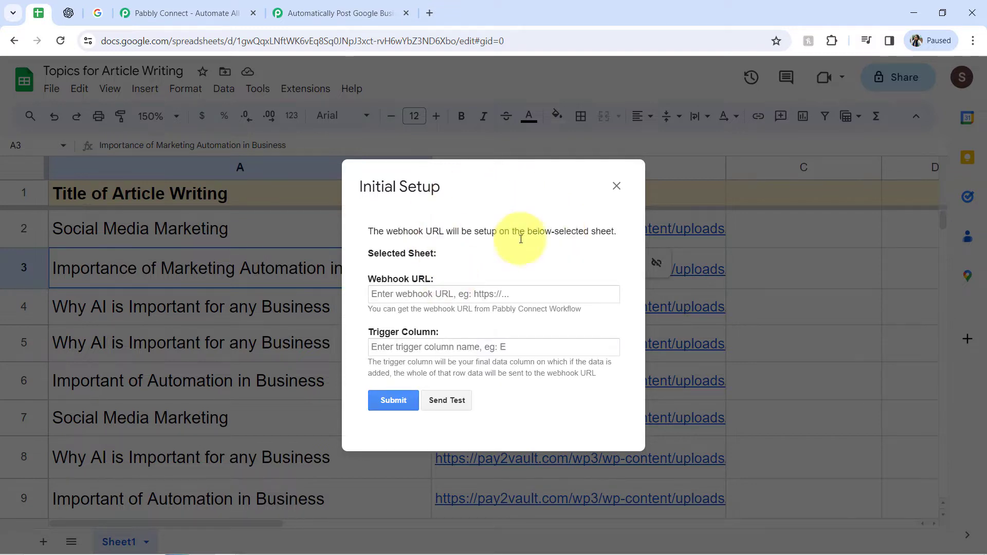
{"action": "key", "text": "ctrl+v"}
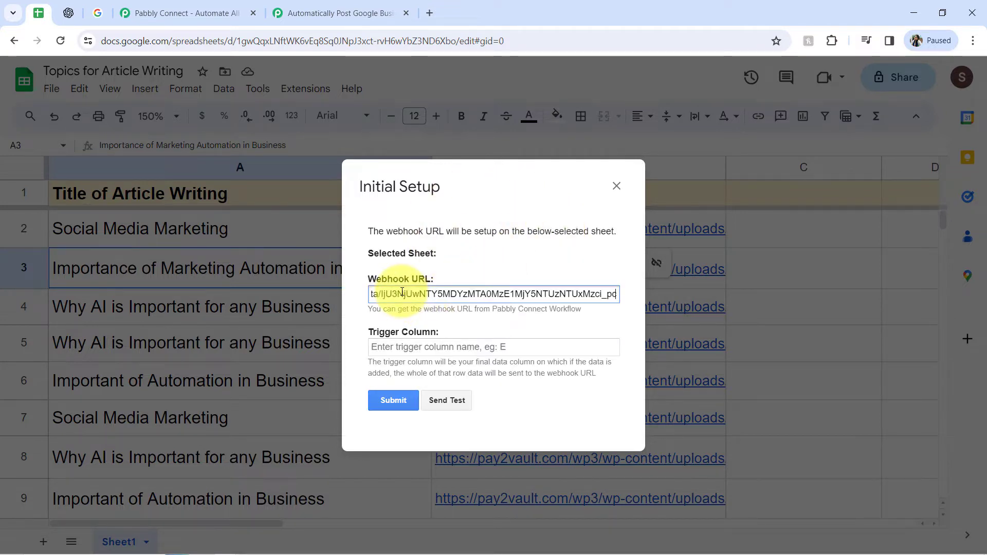
Step: Replace the webhook URL in the Initial Setup with the copied workflow address and clear the trigger column
{"action": "left_click", "coordinate": [422, 334]}
{"action": "type", "text": "B"}
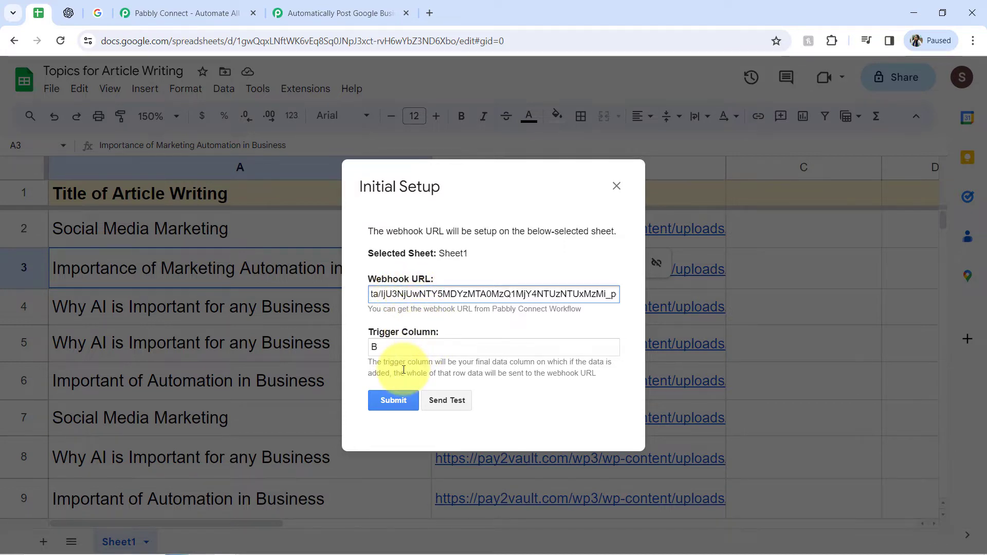
{"action": "triple_click", "coordinate": [403, 296]}
{"action": "key", "text": "ctrl+v"}
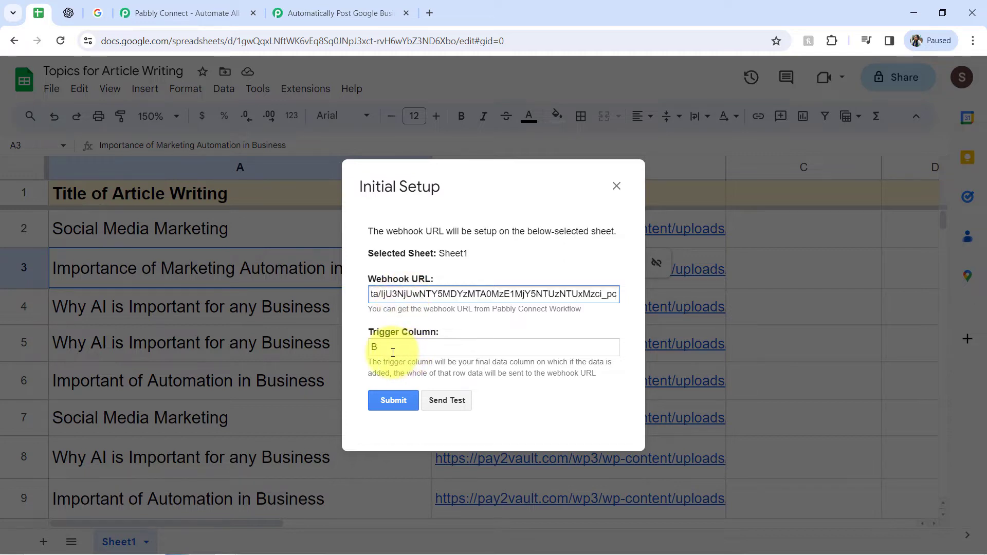
{"action": "left_click", "coordinate": [393, 353]}
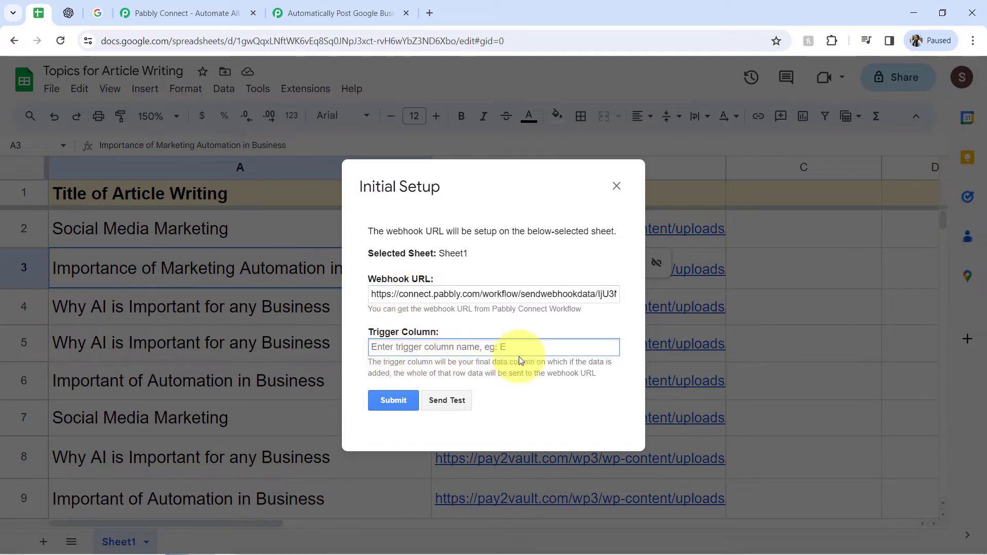
Step: Read the trigger column explanation and check the webhook response status of the workflow's Google Sheets trigger
{"action": "left_click_drag", "start_coordinate": [424, 375], "coordinate": [616, 372]}
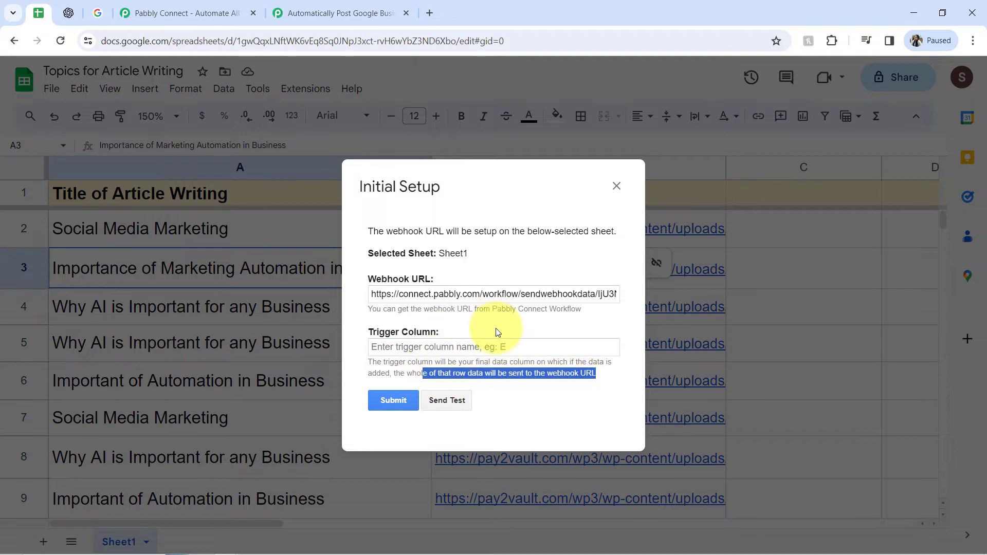
{"action": "double_click", "coordinate": [418, 329]}
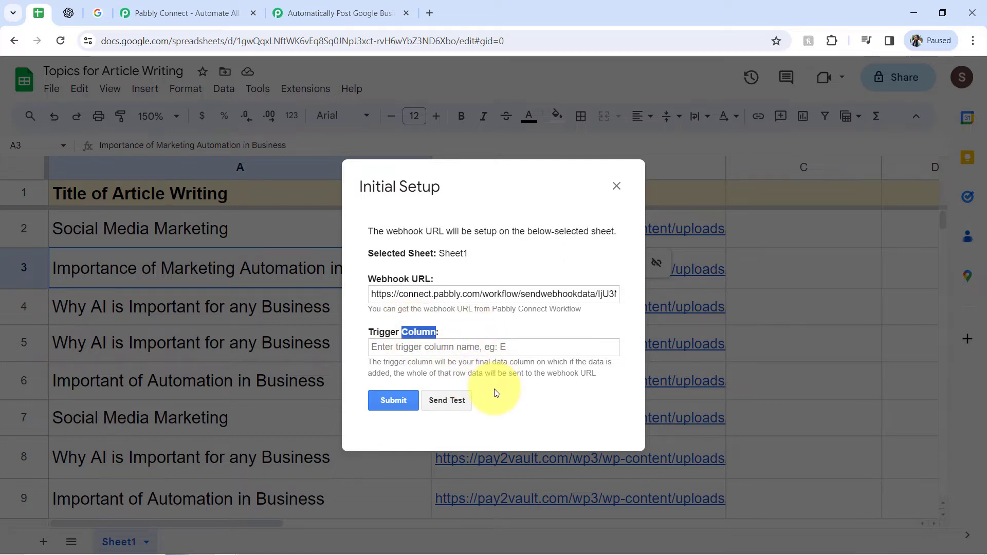
{"action": "left_click_drag", "start_coordinate": [507, 373], "coordinate": [604, 380]}
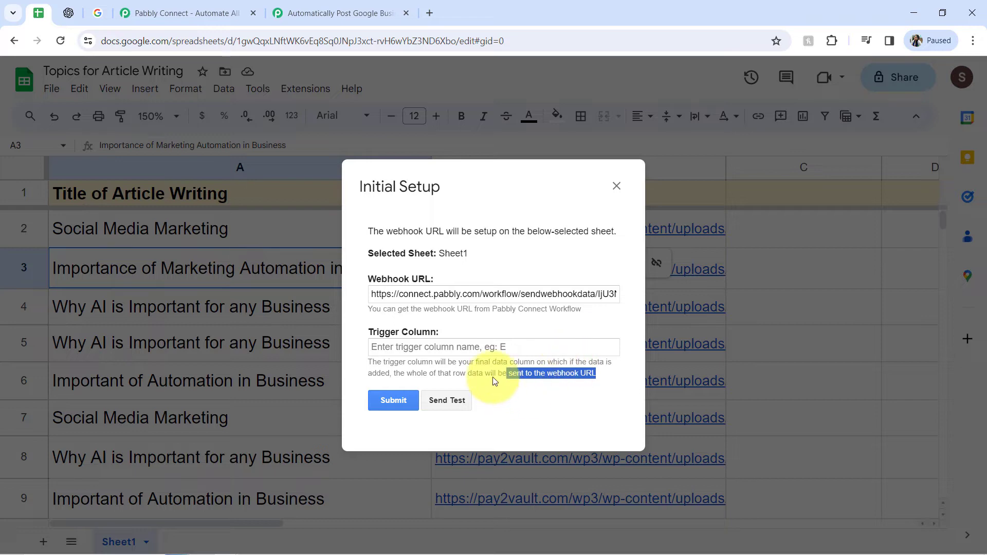
{"action": "left_click", "coordinate": [328, 5]}
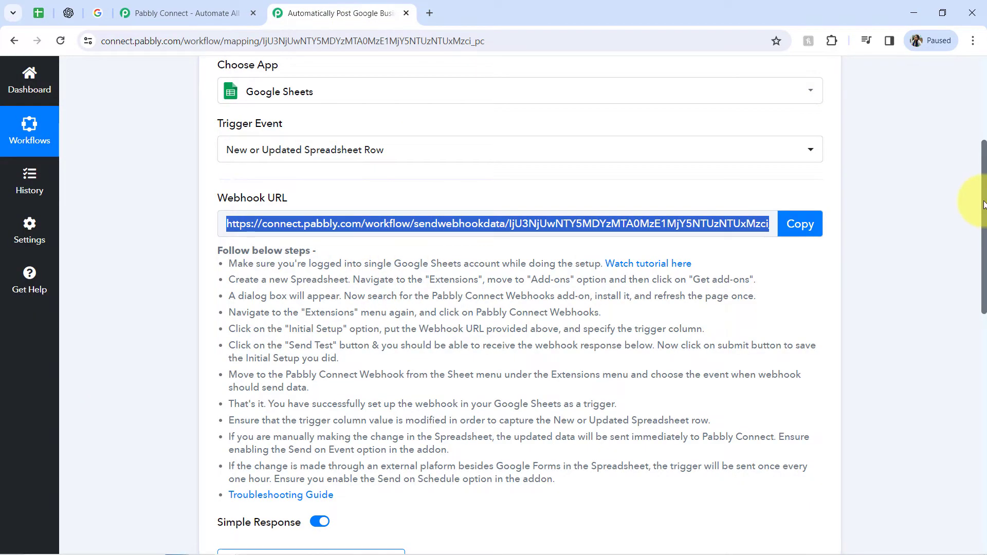
{"action": "left_click_drag", "start_coordinate": [982, 204], "coordinate": [979, 292]}
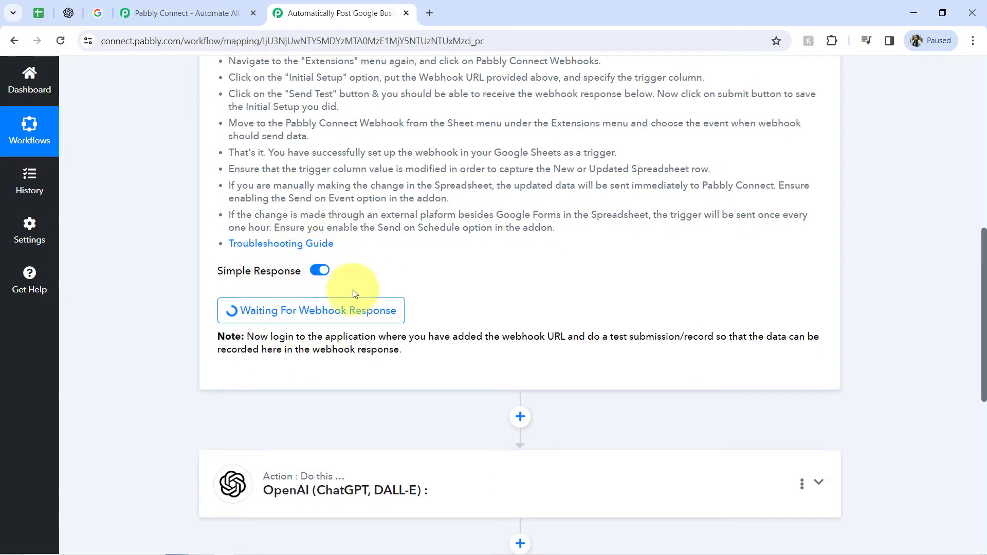
{"action": "left_click", "coordinate": [36, 11]}
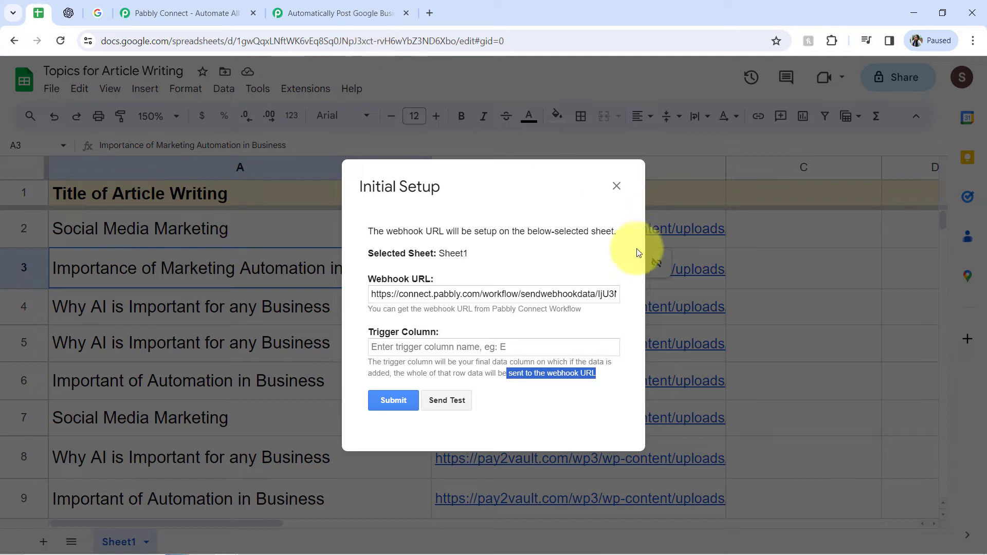
Step: Set the trigger column to B in the Initial Setup, send test data and review the test message
{"action": "left_click", "coordinate": [422, 345]}
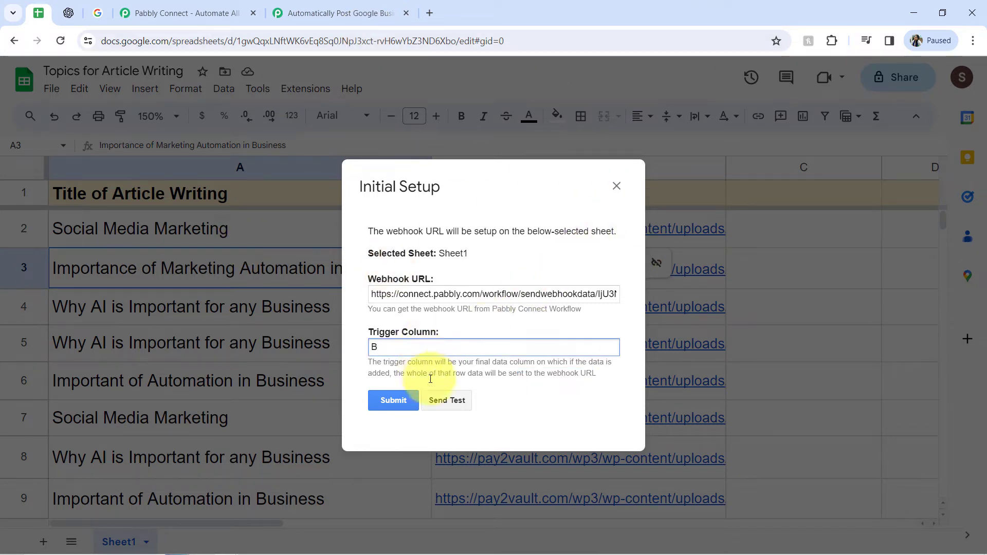
{"action": "left_click", "coordinate": [430, 400]}
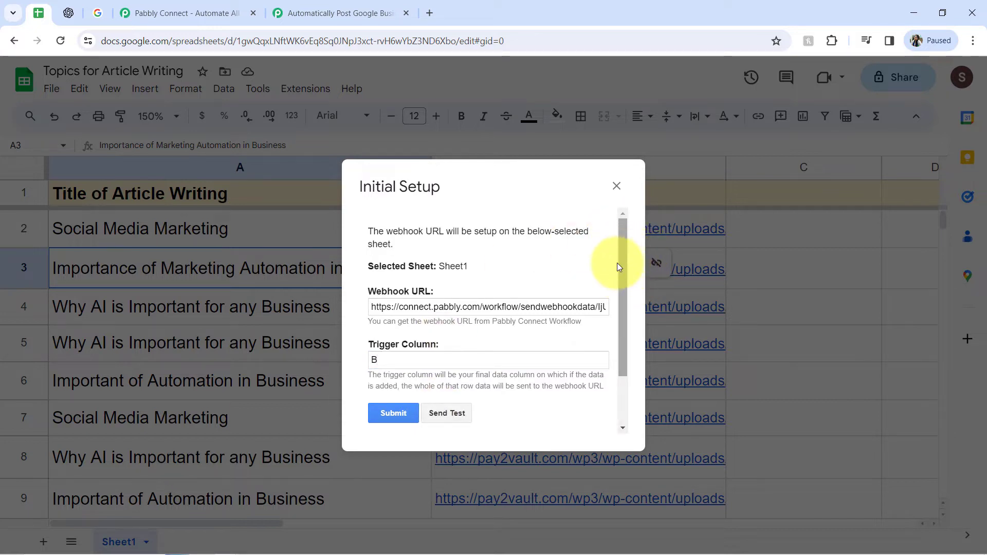
{"action": "scroll", "coordinate": [622, 308], "scroll_direction": "down", "scroll_amount": 2}
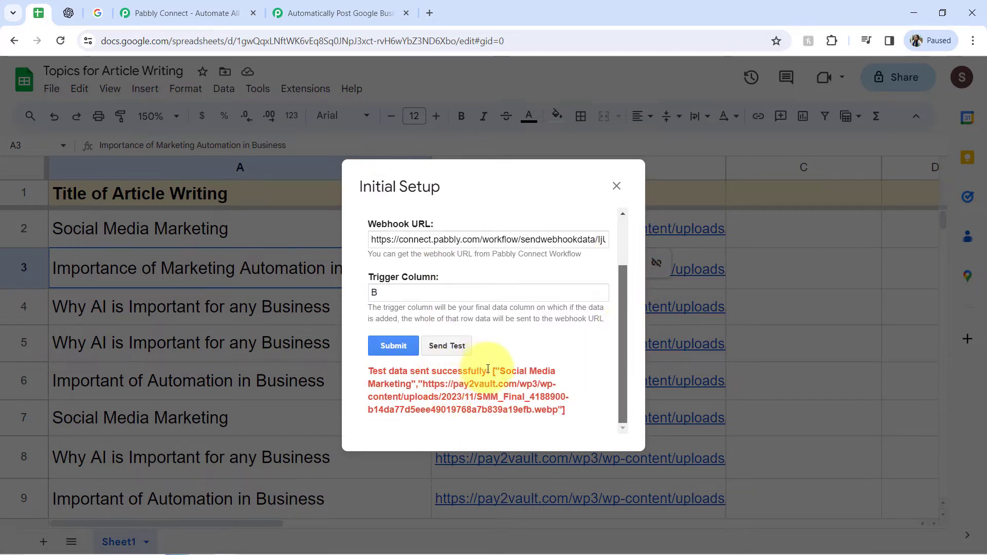
{"action": "left_click_drag", "start_coordinate": [489, 369], "coordinate": [564, 410]}
Step: Switch to the Pabbly Connect workflow and examine the received response values, from the trigger column to the image link
{"action": "left_click", "coordinate": [340, 13]}
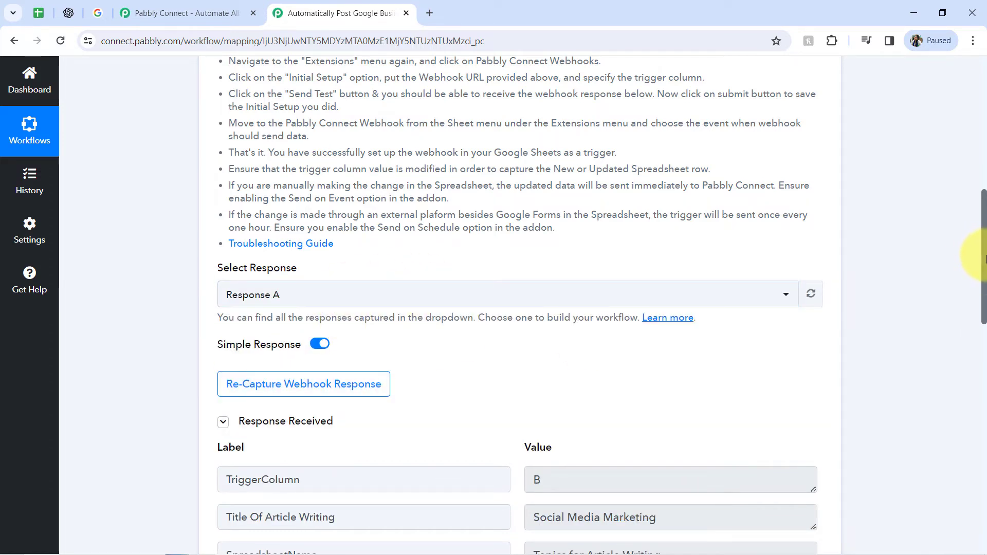
{"action": "left_click_drag", "start_coordinate": [983, 257], "coordinate": [982, 351]}
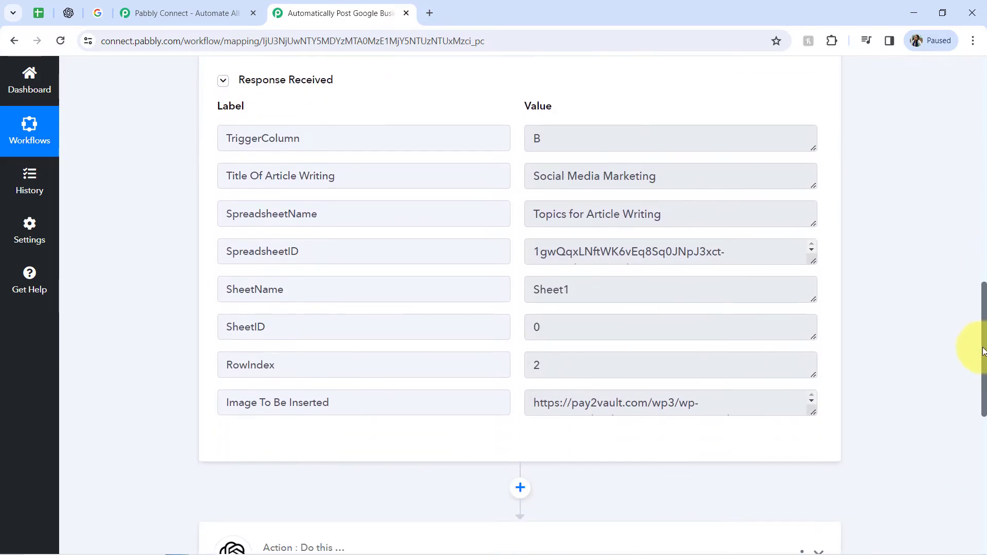
{"action": "left_click", "coordinate": [540, 141]}
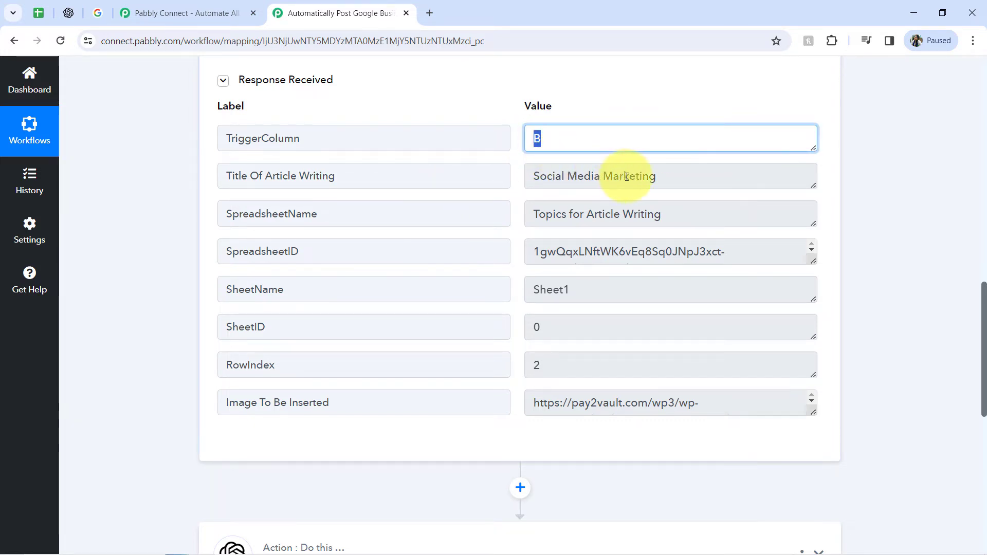
{"action": "left_click_drag", "start_coordinate": [626, 177], "coordinate": [578, 179]}
{"action": "left_click_drag", "start_coordinate": [611, 213], "coordinate": [562, 215]}
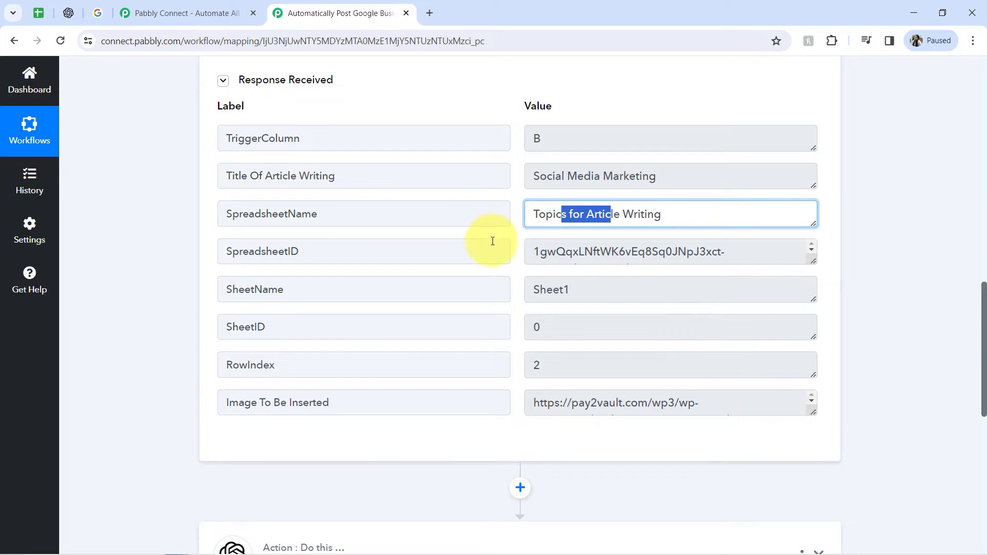
{"action": "left_click_drag", "start_coordinate": [563, 252], "coordinate": [674, 257]}
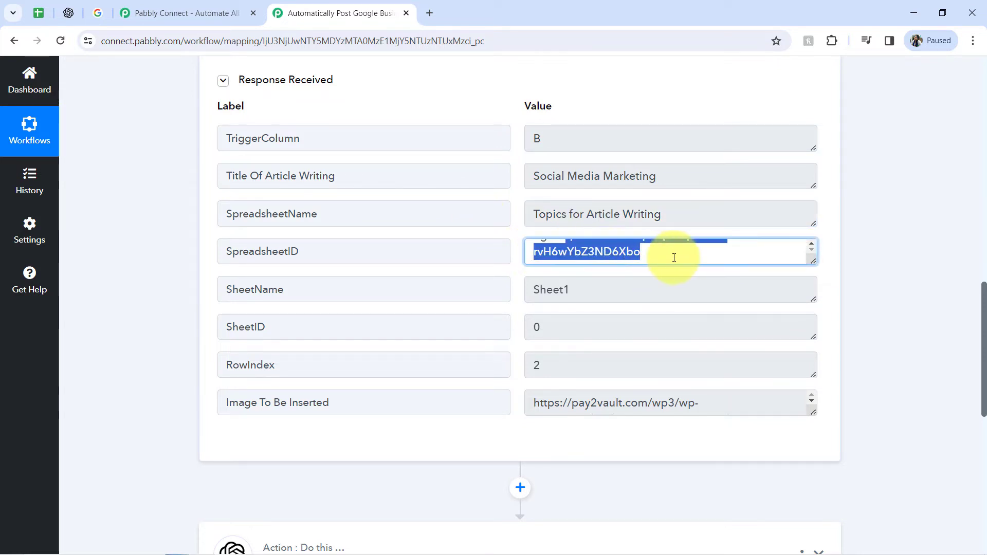
{"action": "left_click", "coordinate": [551, 289]}
{"action": "left_click", "coordinate": [557, 333]}
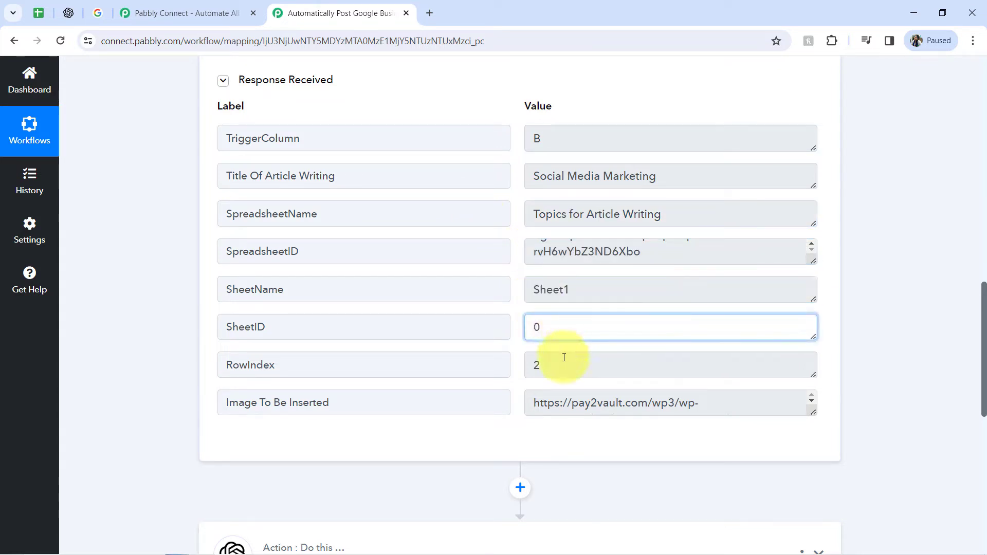
{"action": "left_click_drag", "start_coordinate": [563, 357], "coordinate": [534, 359]}
{"action": "left_click", "coordinate": [560, 402]}
{"action": "key", "text": "ctrl+a"}
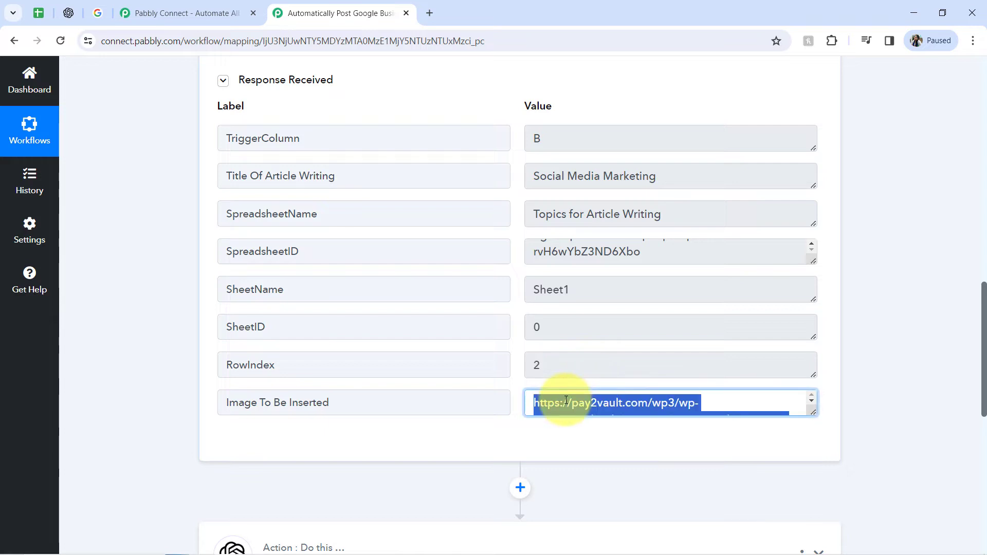
Step: Open the received image link in a new tab, compare the picture with the article title and close its tab
{"action": "right_click", "coordinate": [565, 400]}
{"action": "left_click", "coordinate": [584, 305]}
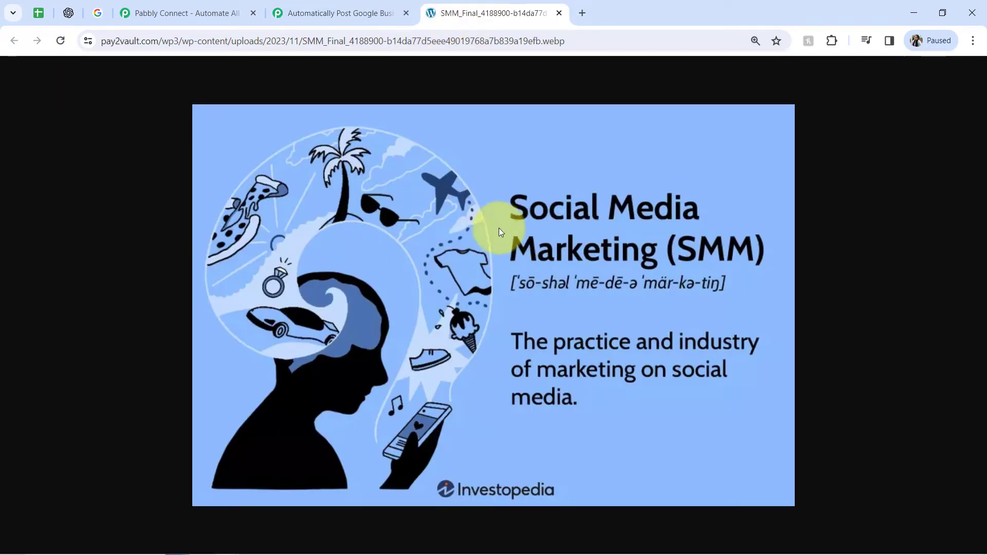
{"action": "left_click", "coordinate": [337, 3]}
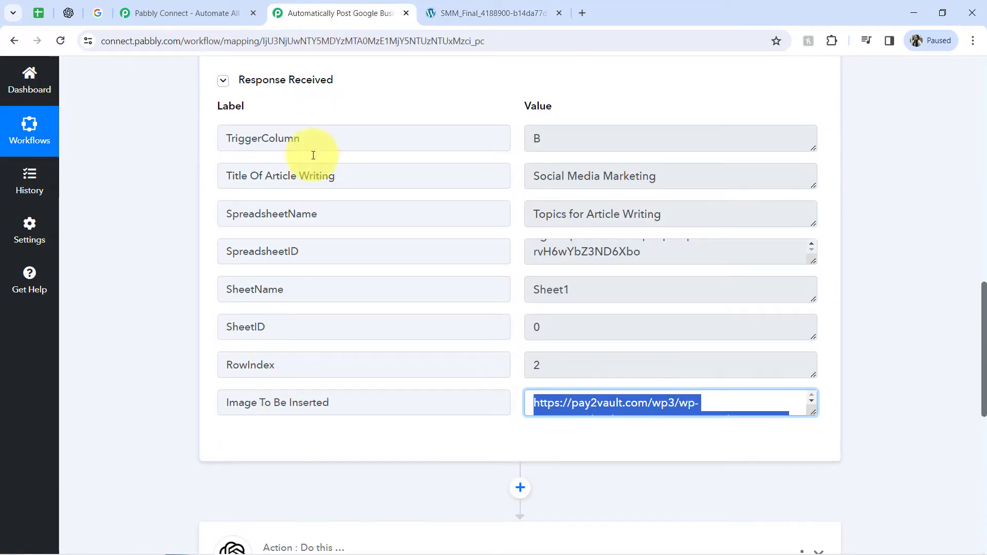
{"action": "left_click_drag", "start_coordinate": [613, 176], "coordinate": [534, 176]}
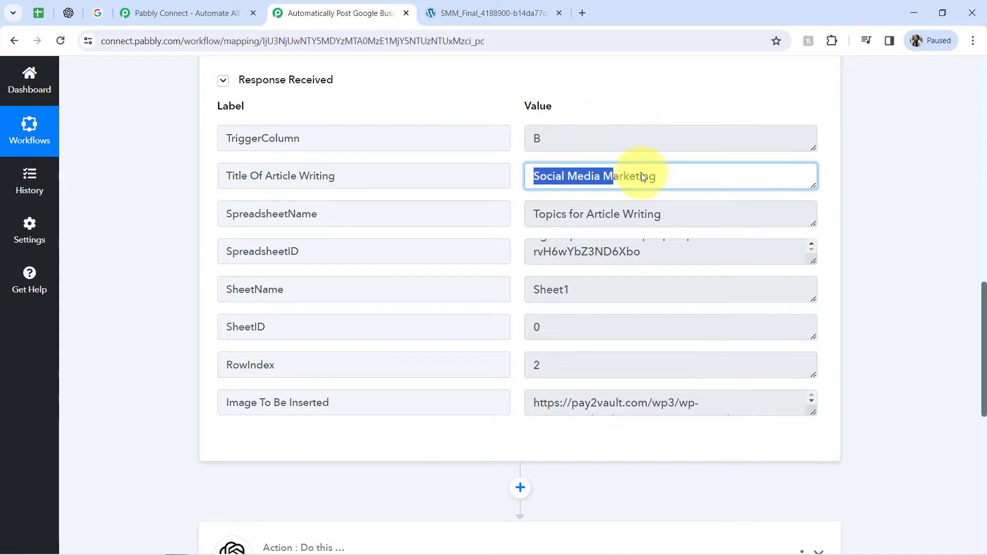
{"action": "left_click", "coordinate": [521, 4]}
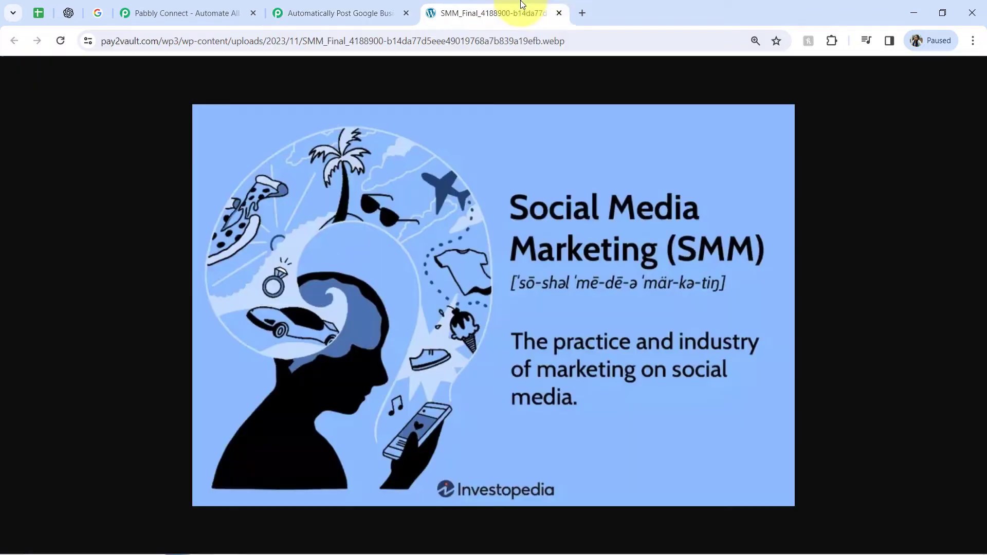
{"action": "left_click", "coordinate": [558, 13]}
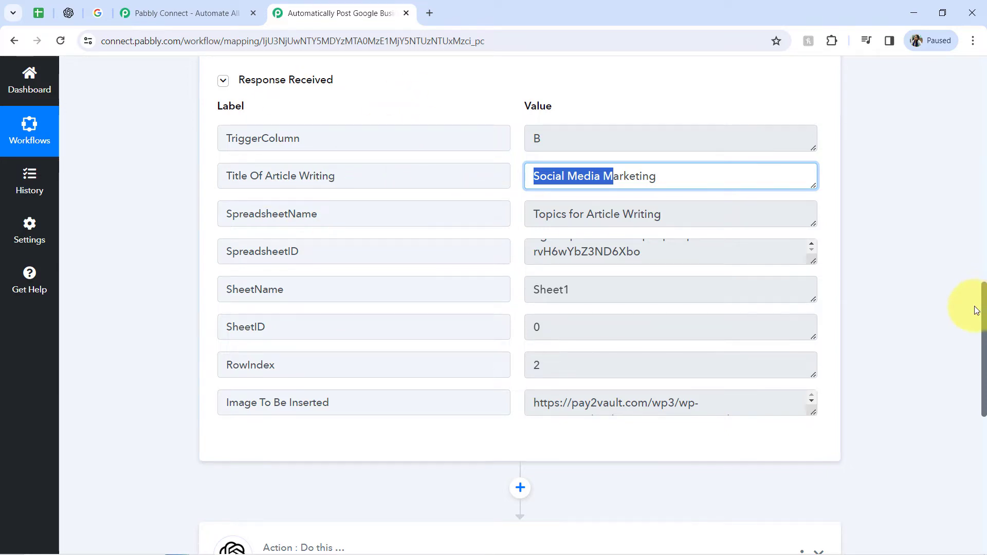
Step: Collapse the workflow's Google Sheets trigger and submit the Pabbly Connect Webhooks Initial Setup in the topics spreadsheet, closing the dialog
{"action": "left_click_drag", "start_coordinate": [985, 314], "coordinate": [958, 33]}
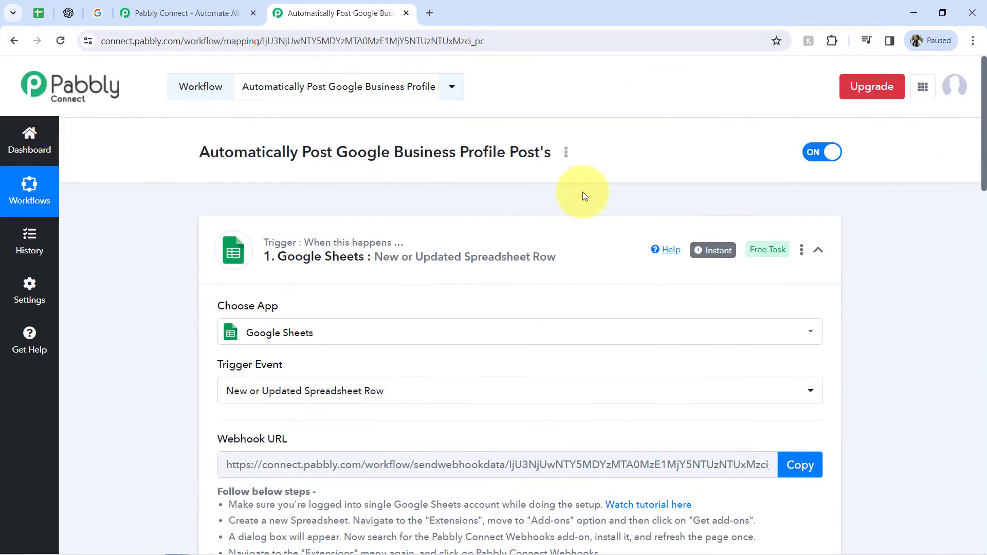
{"action": "left_click", "coordinate": [539, 242]}
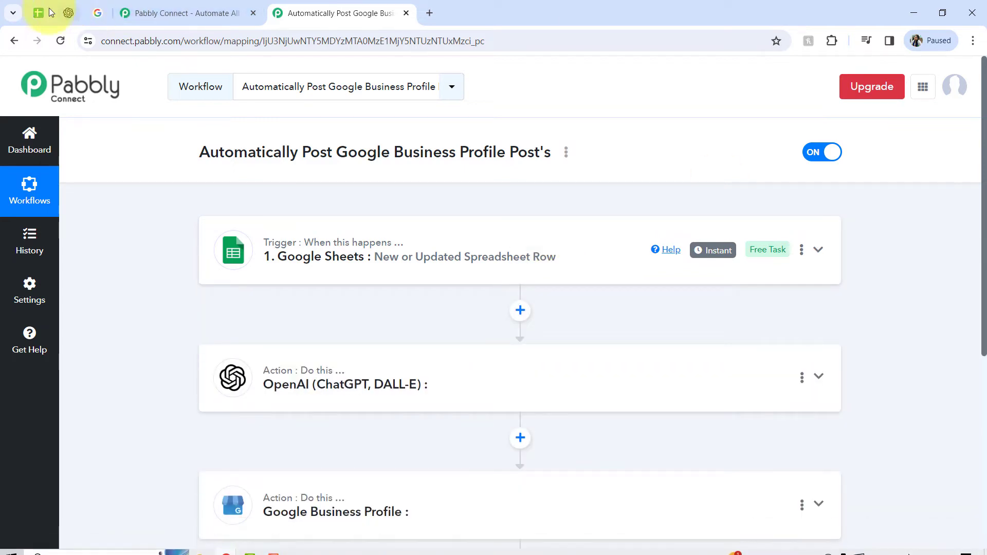
{"action": "left_click", "coordinate": [42, 13]}
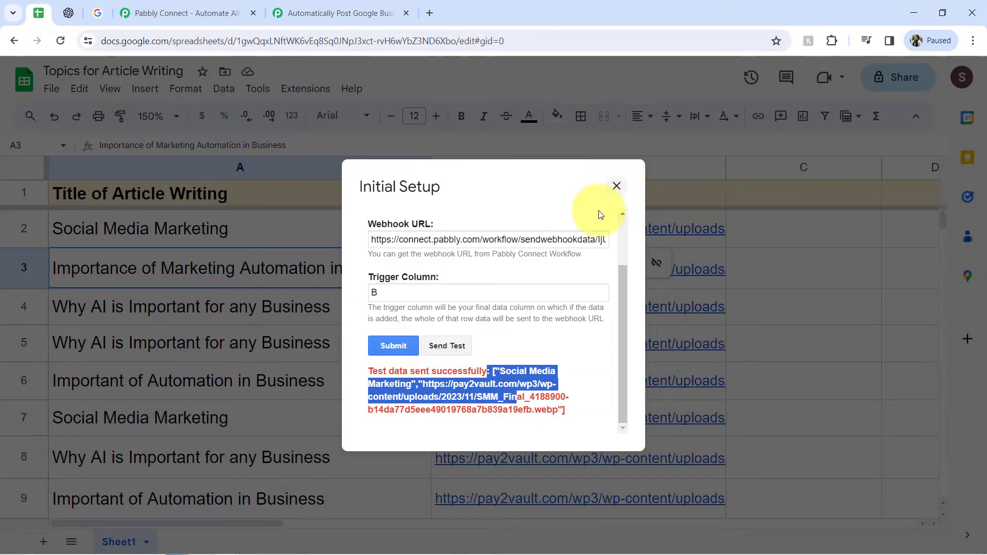
{"action": "left_click", "coordinate": [408, 352]}
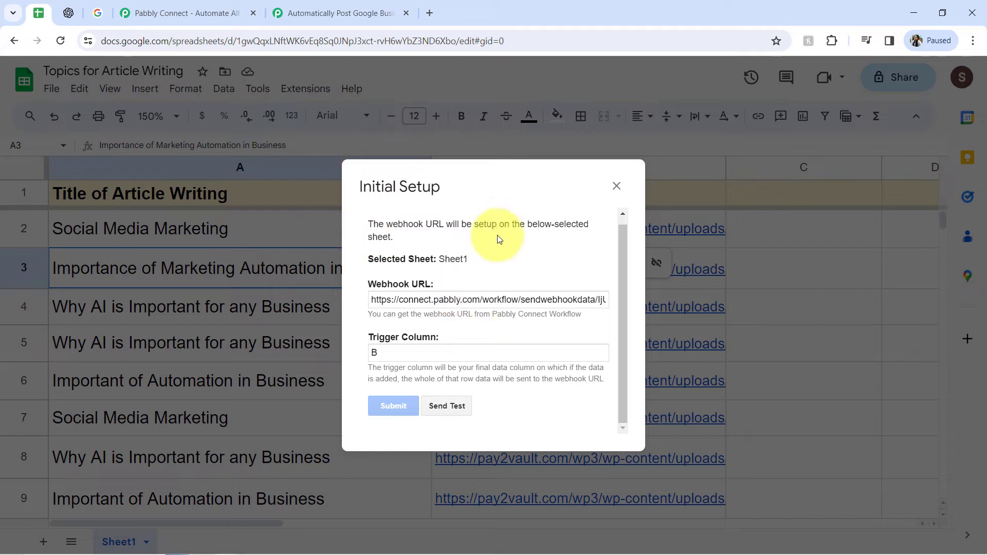
{"action": "left_click", "coordinate": [614, 196]}
Step: Return to the Pabbly Connect workflow and set the OpenAI action's event to ChatGPT
{"action": "left_click", "coordinate": [342, 11]}
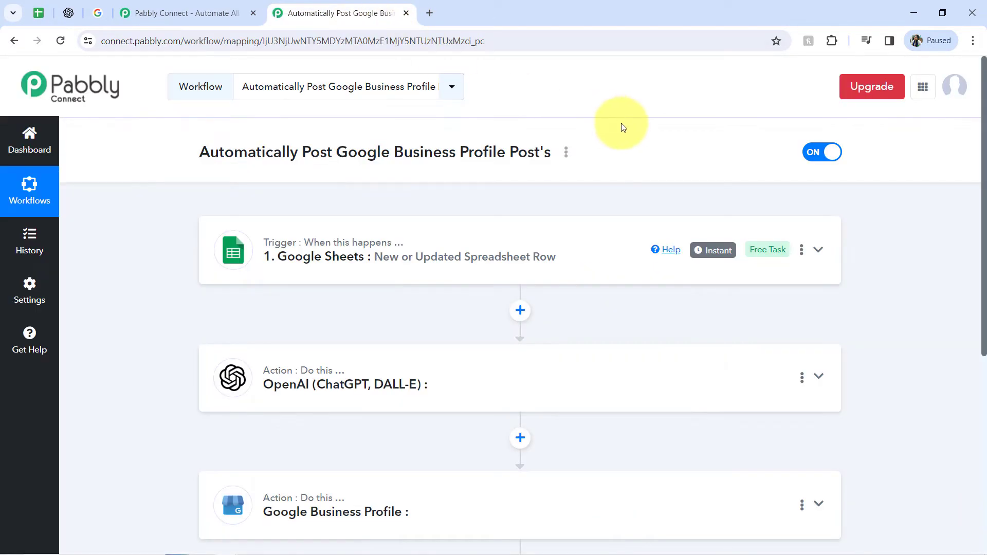
{"action": "mouse_move", "coordinate": [716, 257]}
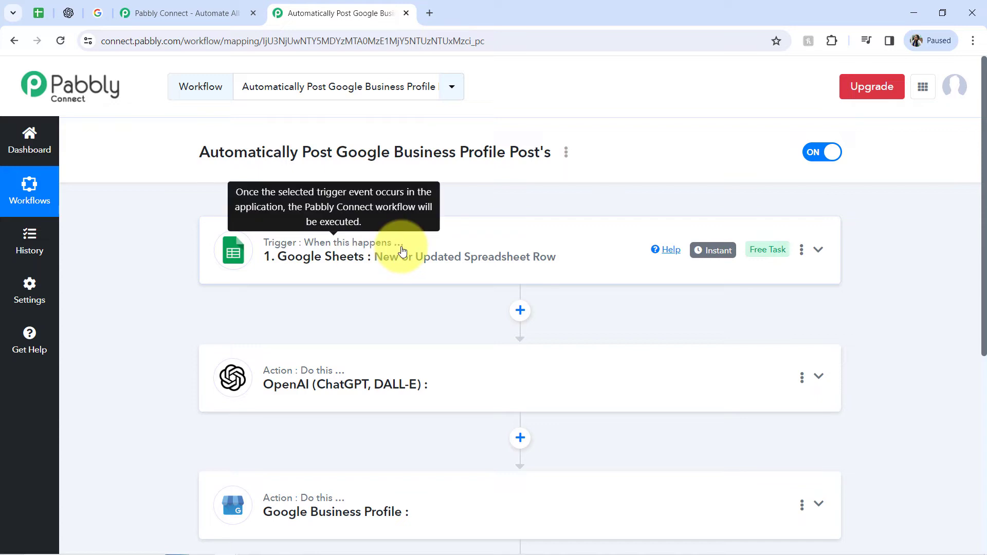
{"action": "left_click_drag", "start_coordinate": [983, 165], "coordinate": [983, 257]}
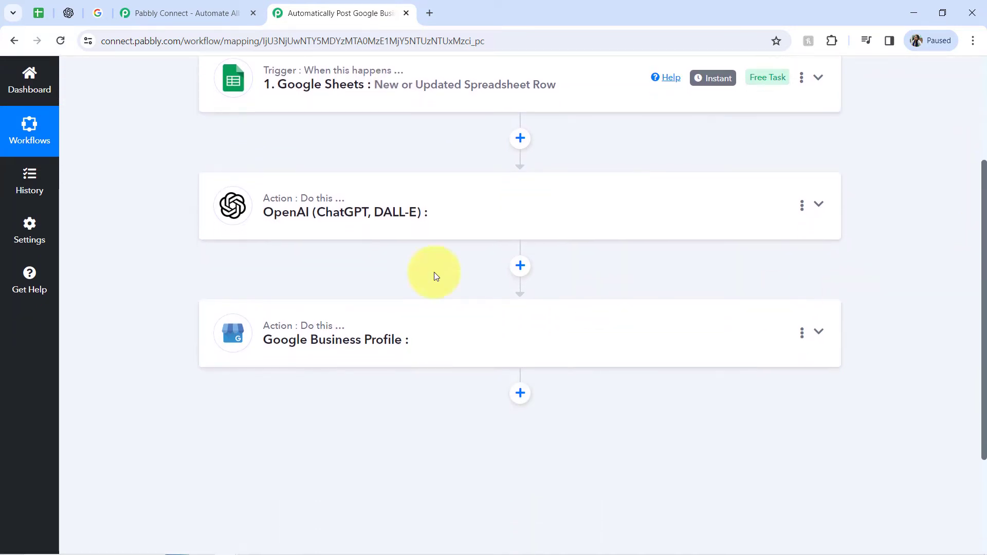
{"action": "left_click", "coordinate": [290, 210]}
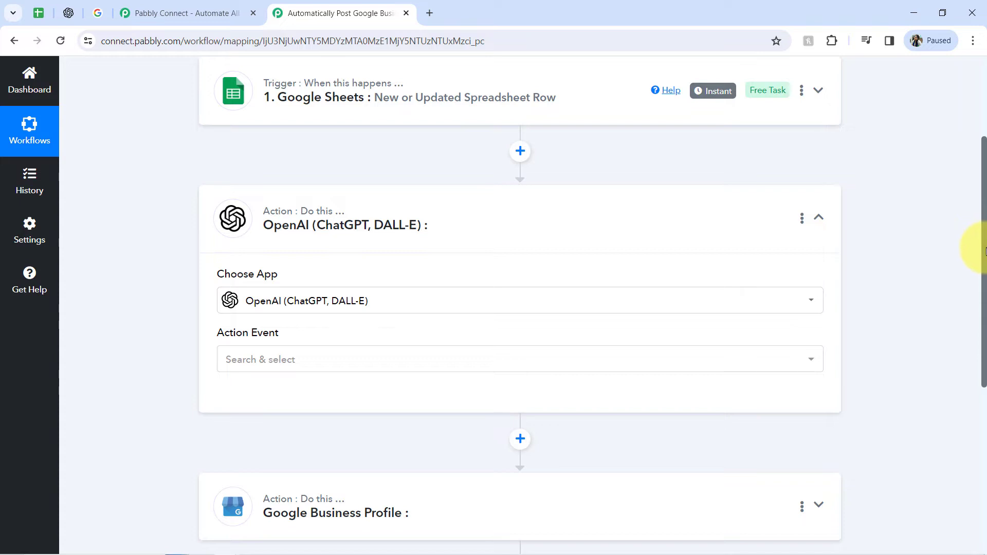
{"action": "left_click_drag", "start_coordinate": [983, 249], "coordinate": [976, 281]}
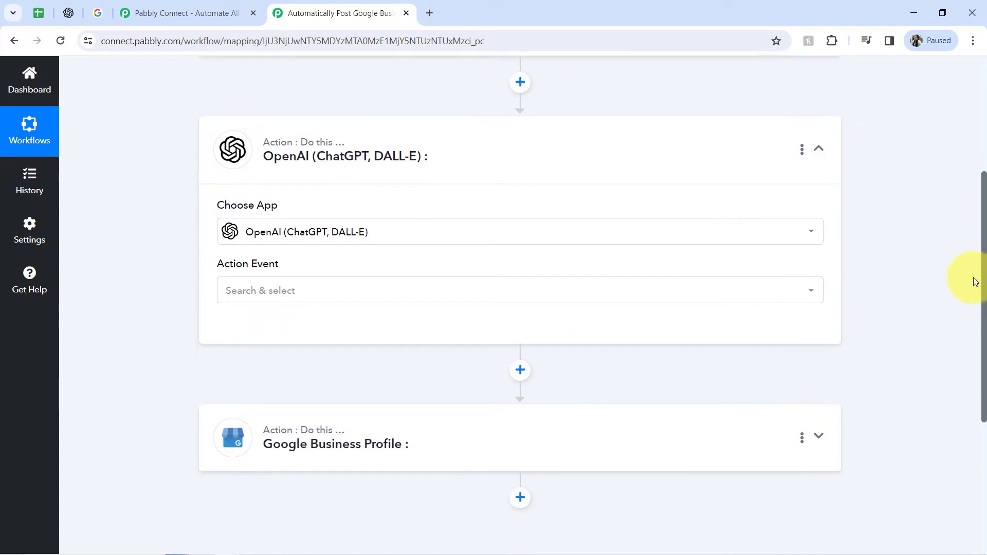
{"action": "left_click", "coordinate": [251, 293]}
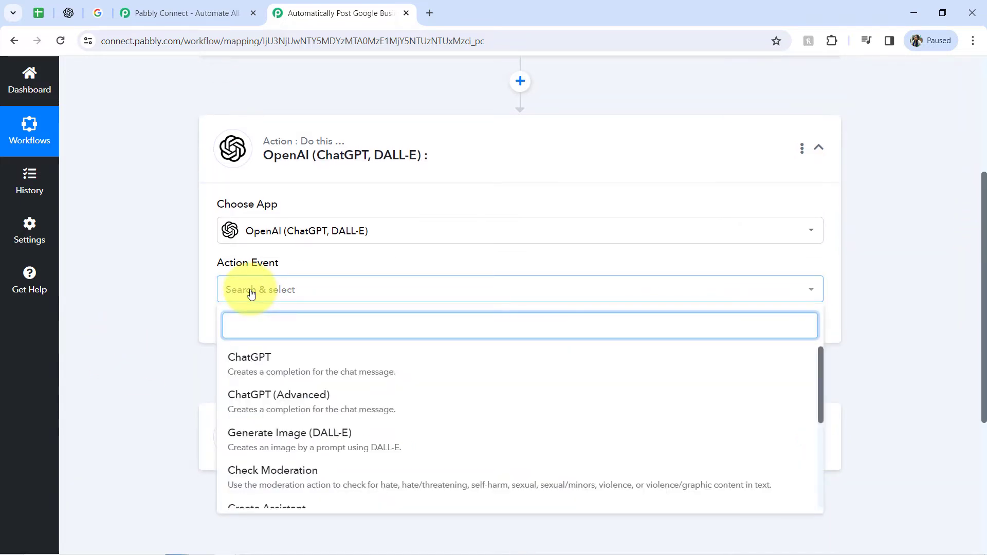
{"action": "left_click", "coordinate": [249, 355]}
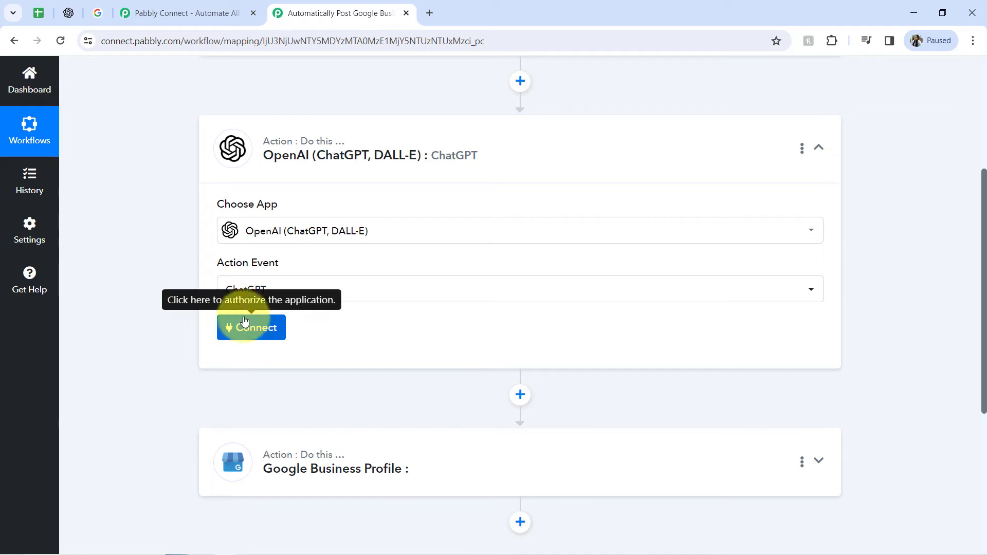
Step: Open the OpenAI action's connection settings, choose to add a new connection and view the OpenAI API Keys page in a new tab
{"action": "left_click", "coordinate": [244, 321]}
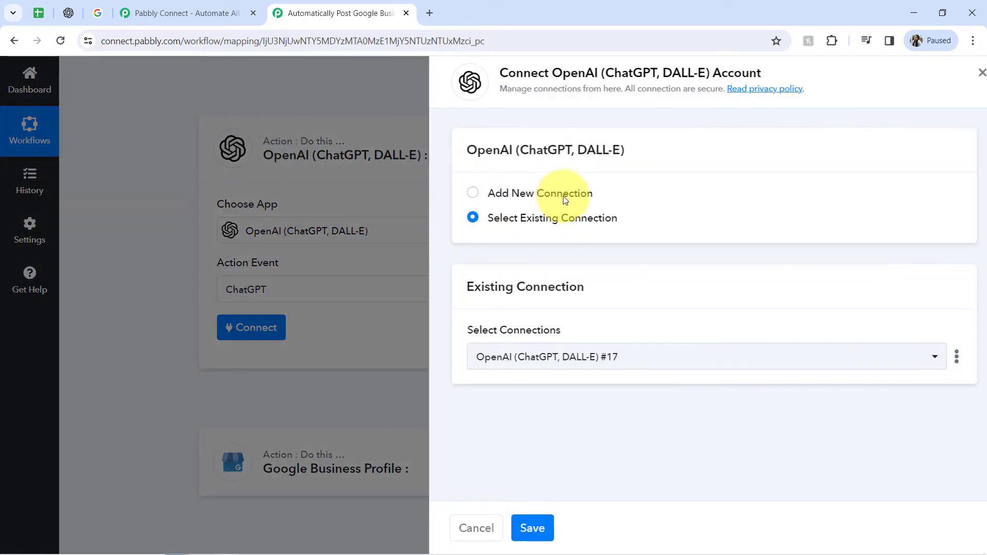
{"action": "left_click", "coordinate": [566, 197]}
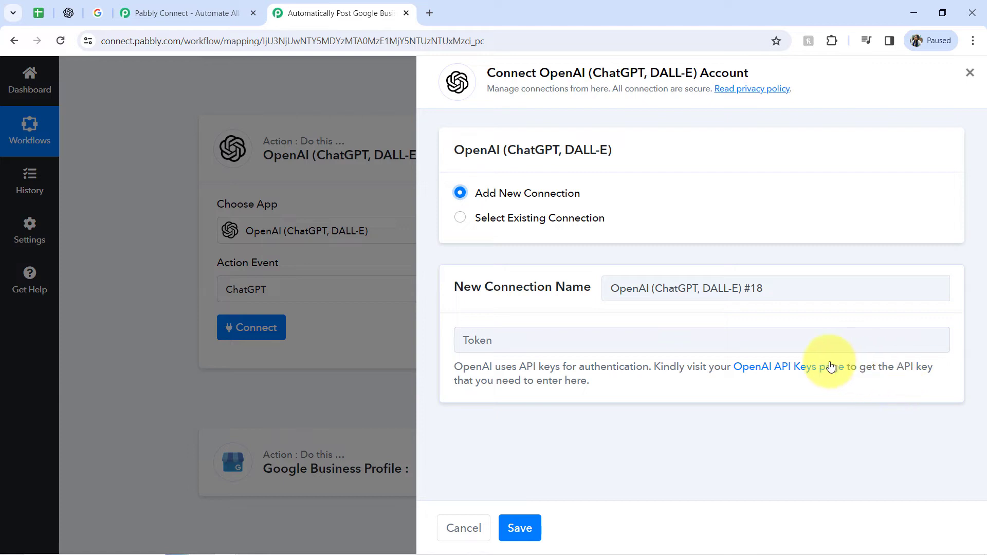
{"action": "right_click", "coordinate": [790, 375]}
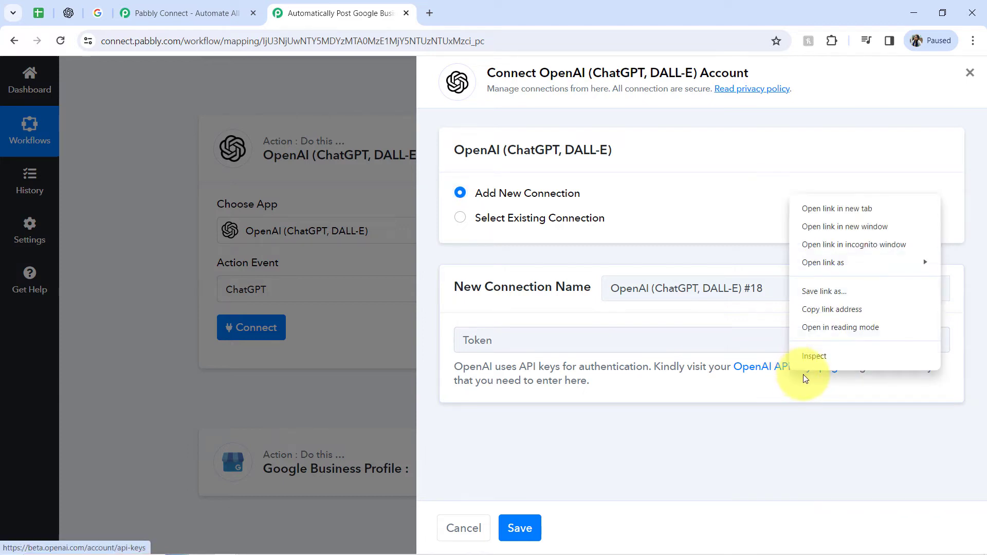
{"action": "left_click", "coordinate": [821, 208]}
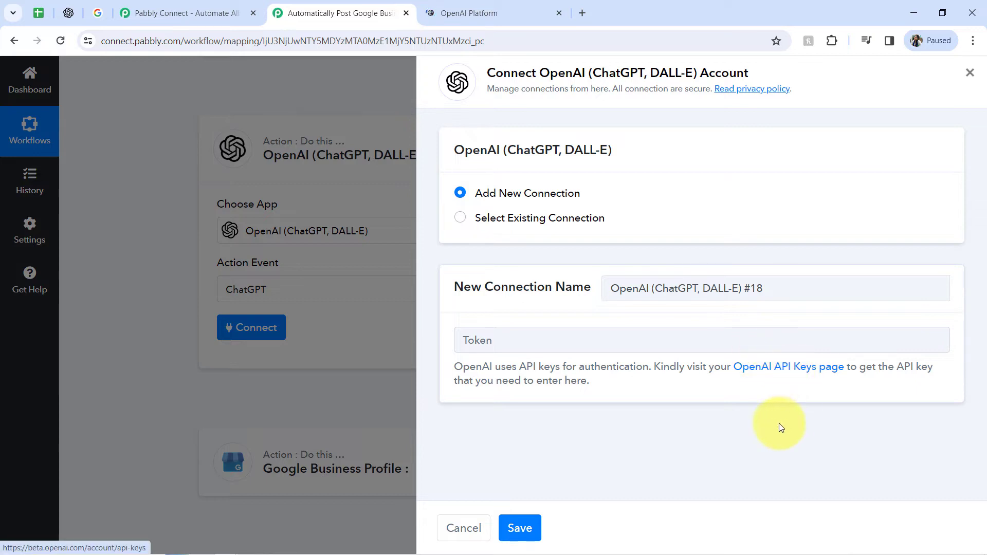
{"action": "left_click", "coordinate": [465, 13]}
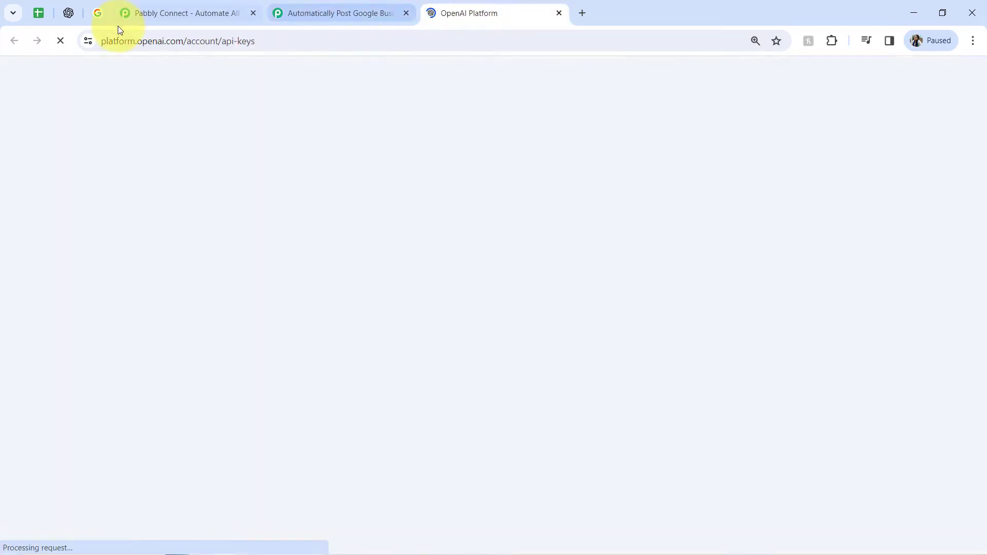
{"action": "left_click", "coordinate": [224, 49]}
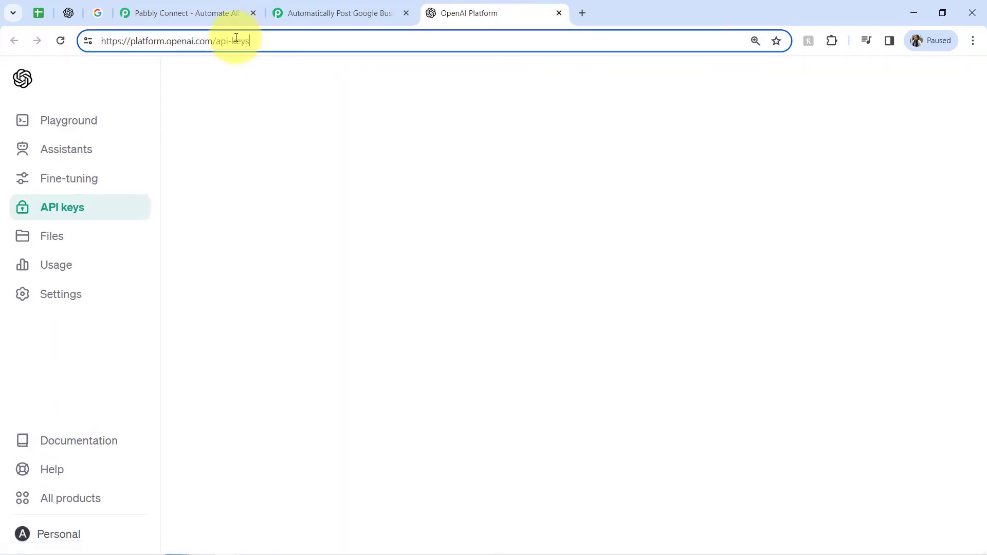
{"action": "left_click_drag", "start_coordinate": [218, 41], "coordinate": [267, 48]}
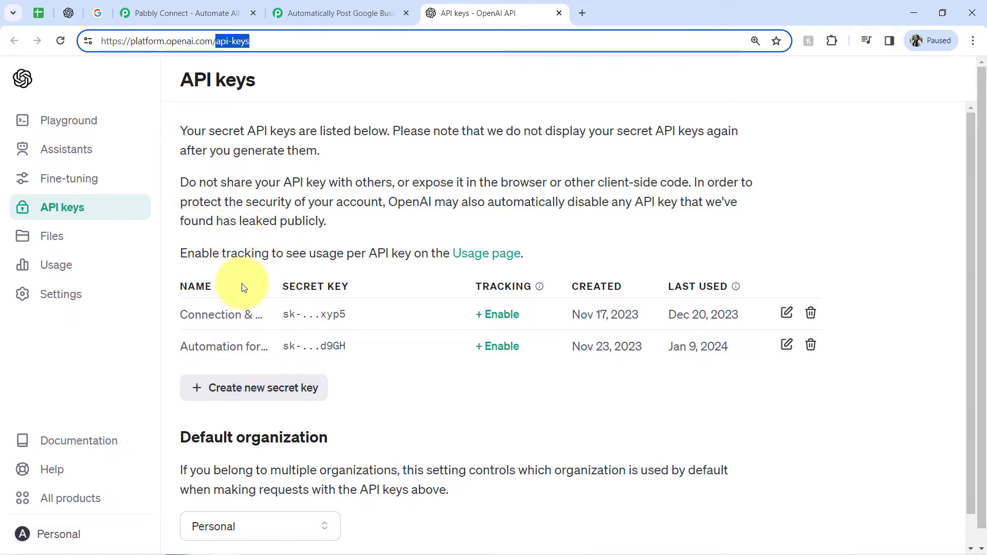
Step: Return to the workflow's connection settings and connect the OpenAI action with the existing connection OpenAI (ChatGPT, DALL-E) #17
{"action": "left_click", "coordinate": [351, 12]}
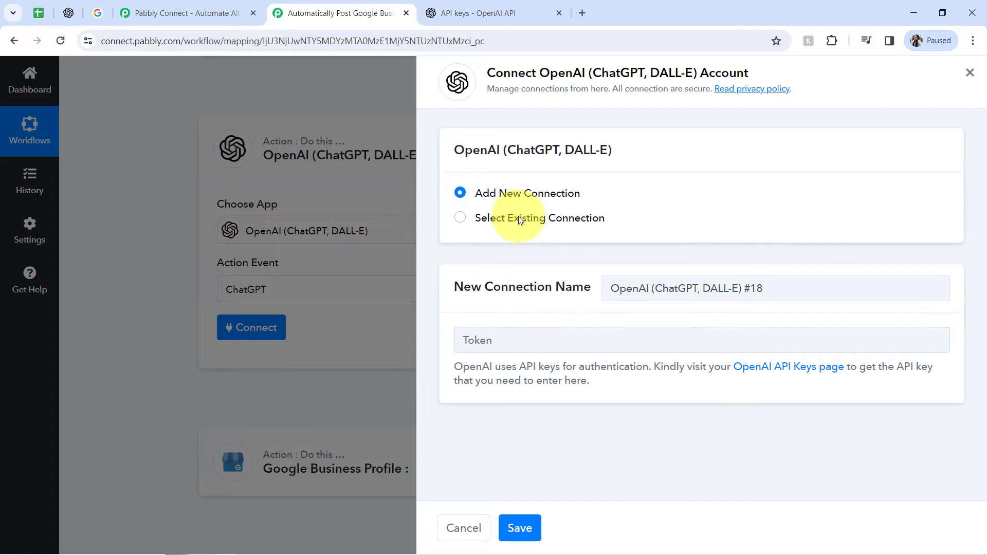
{"action": "left_click", "coordinate": [520, 220]}
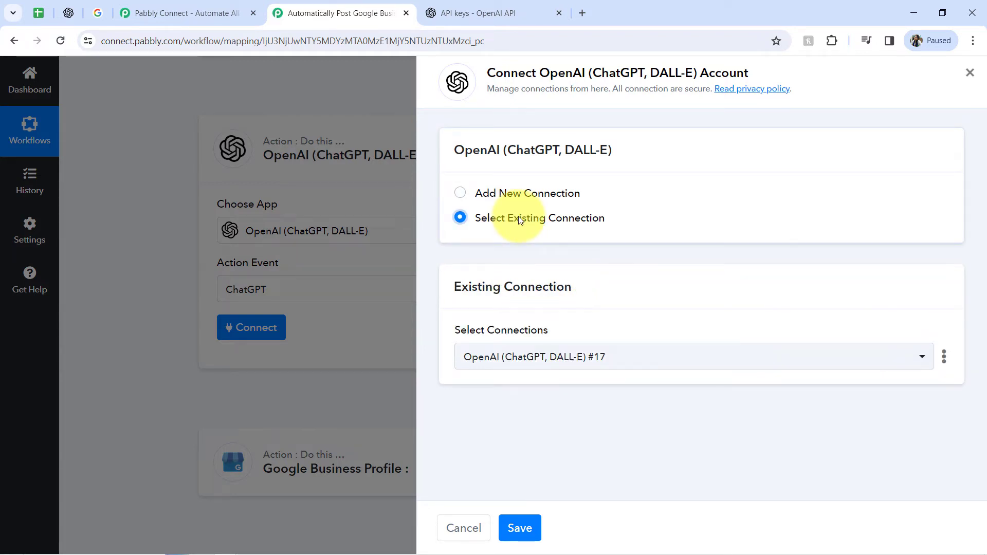
{"action": "left_click", "coordinate": [514, 13]}
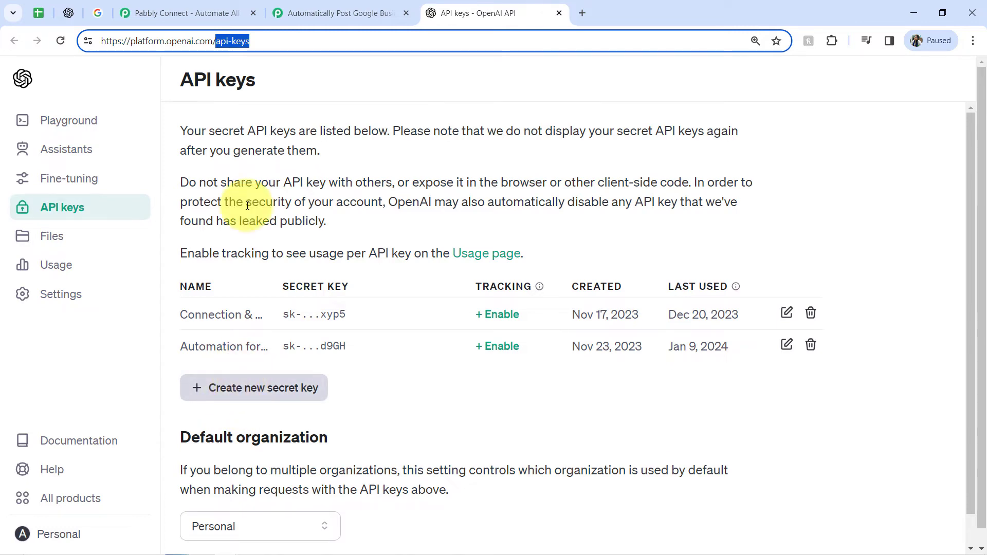
{"action": "left_click", "coordinate": [315, 10]}
{"action": "left_click", "coordinate": [494, 193]}
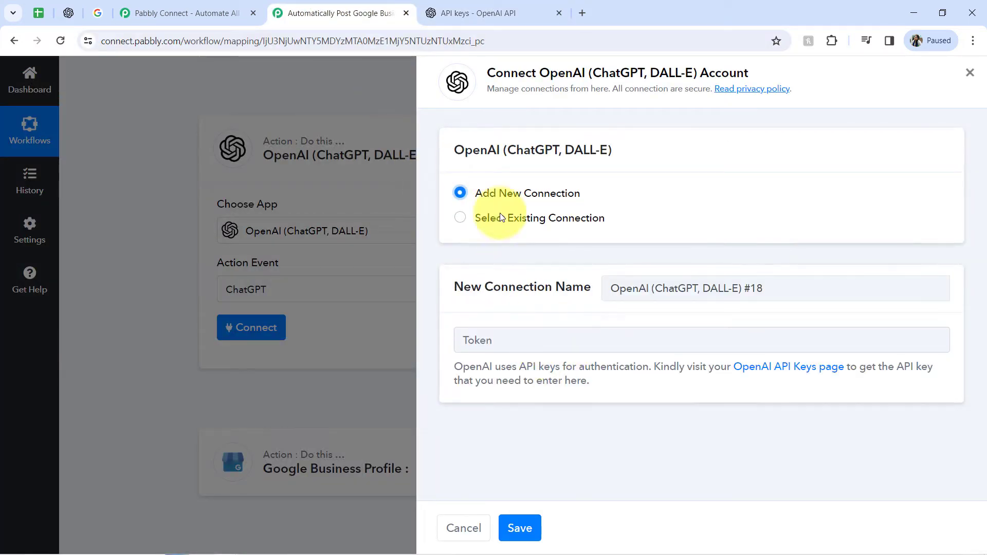
{"action": "left_click", "coordinate": [491, 219]}
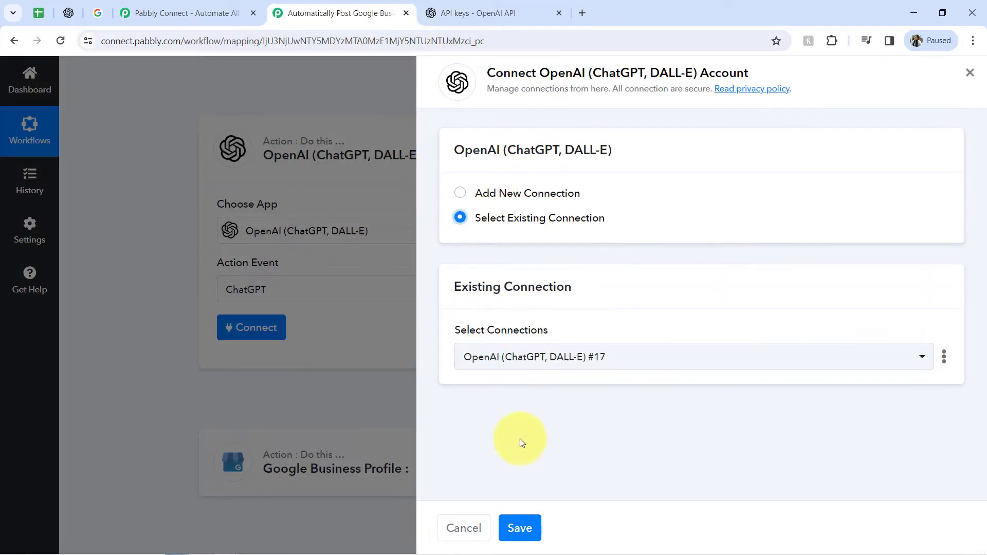
{"action": "left_click", "coordinate": [511, 533]}
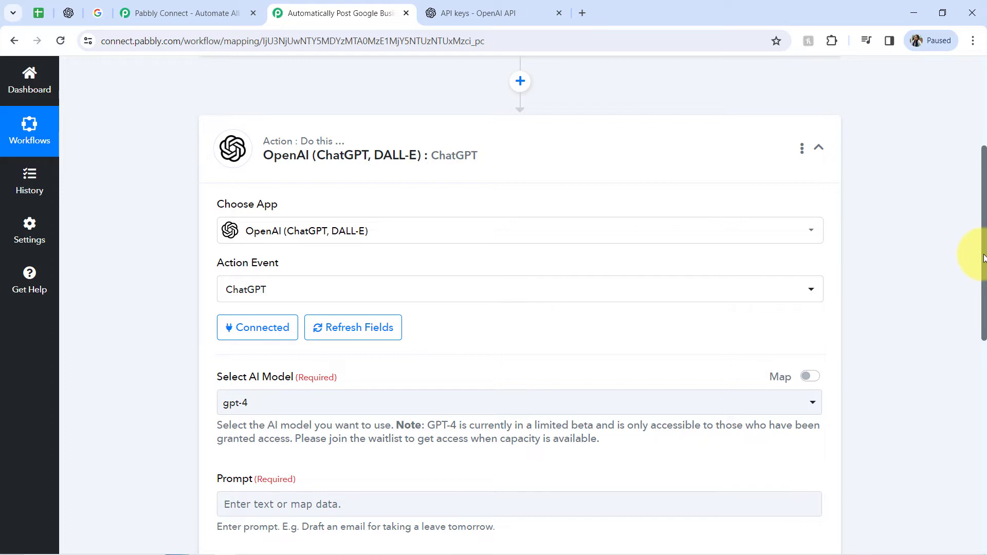
Step: Set the ChatGPT action's AI model to gpt-3.5-turbo-0301
{"action": "left_click_drag", "start_coordinate": [983, 258], "coordinate": [982, 348]}
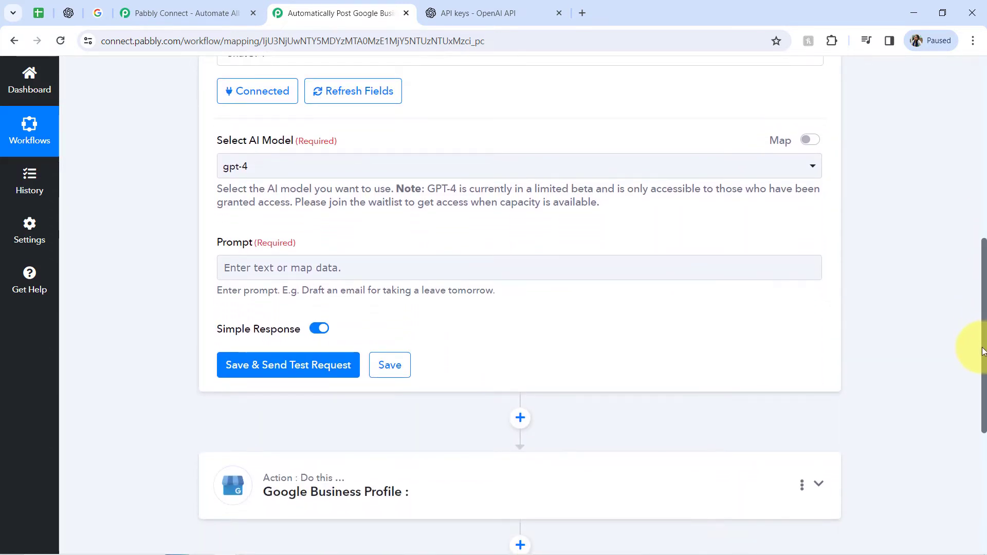
{"action": "left_click", "coordinate": [229, 175]}
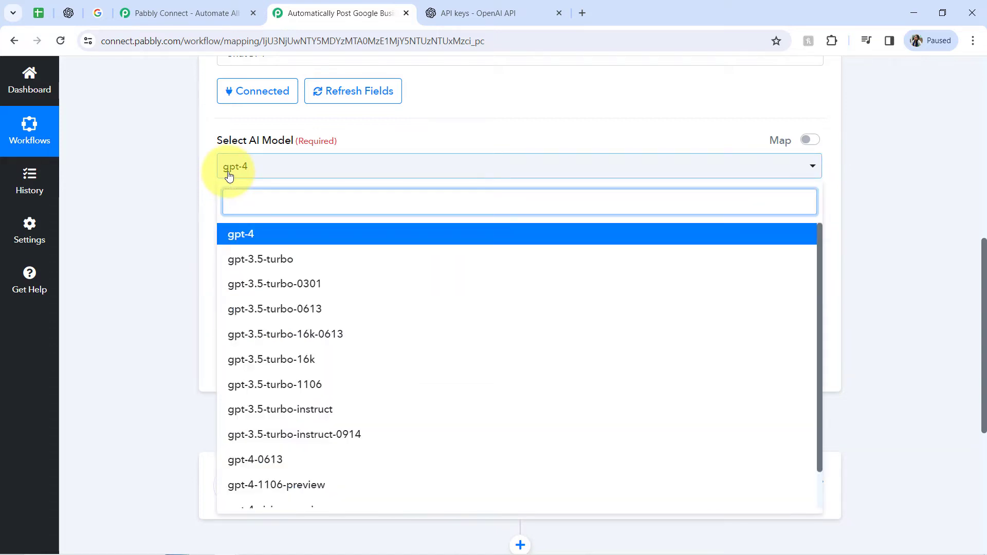
{"action": "left_click", "coordinate": [262, 288]}
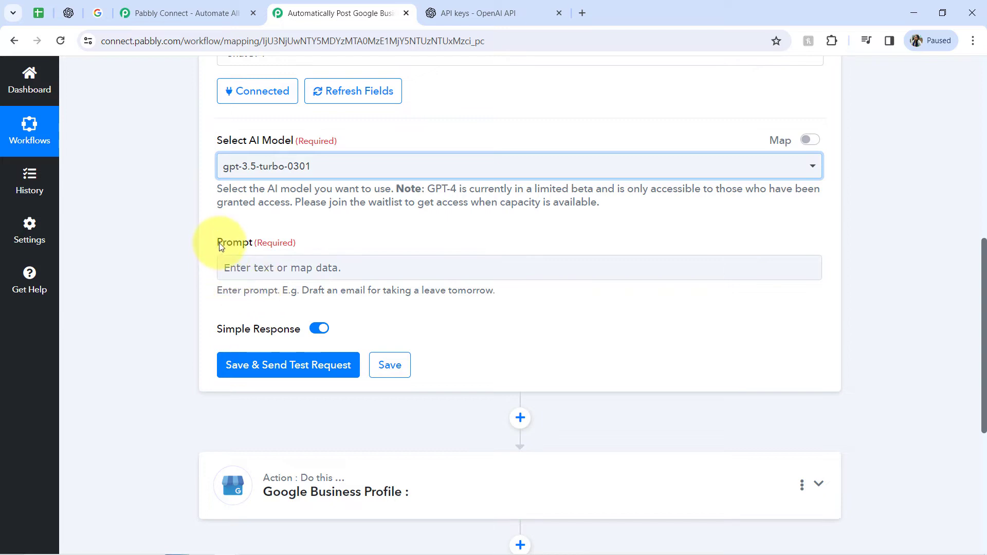
Step: Look at the business's existing posts on Google, then return to the workflow and enter the prompt text "Write a content on this topic - "
{"action": "left_click_drag", "start_coordinate": [219, 243], "coordinate": [286, 244]}
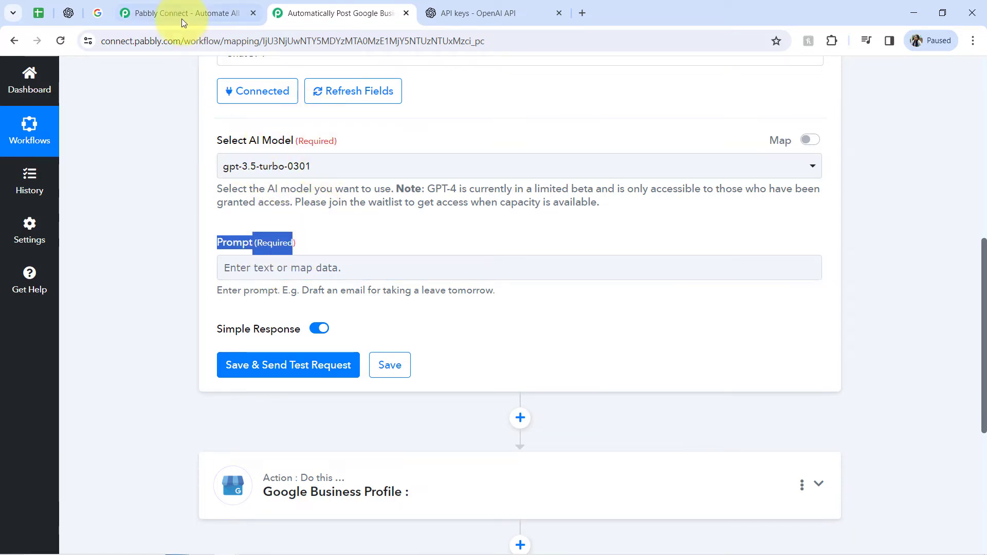
{"action": "left_click", "coordinate": [102, 13]}
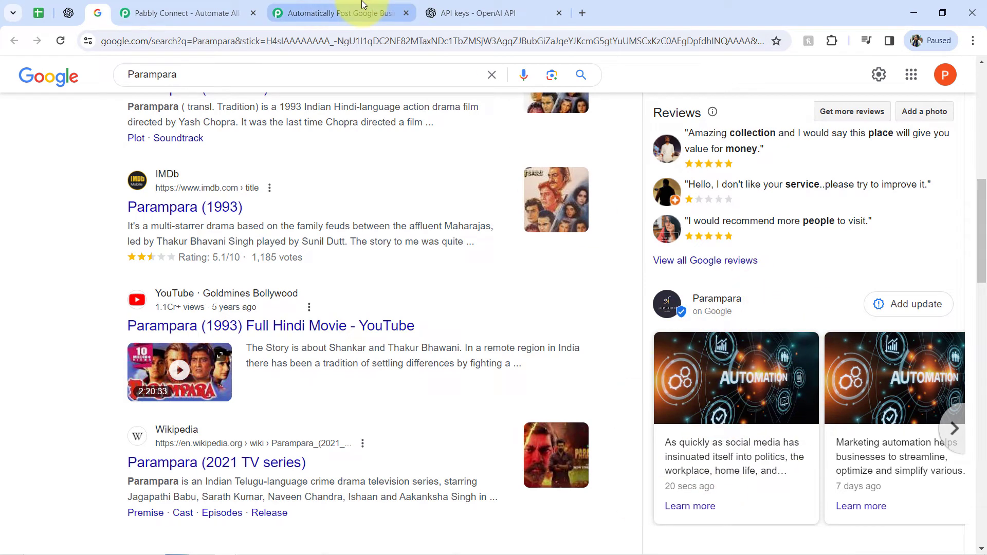
{"action": "left_click", "coordinate": [339, 13]}
{"action": "left_click", "coordinate": [264, 270]}
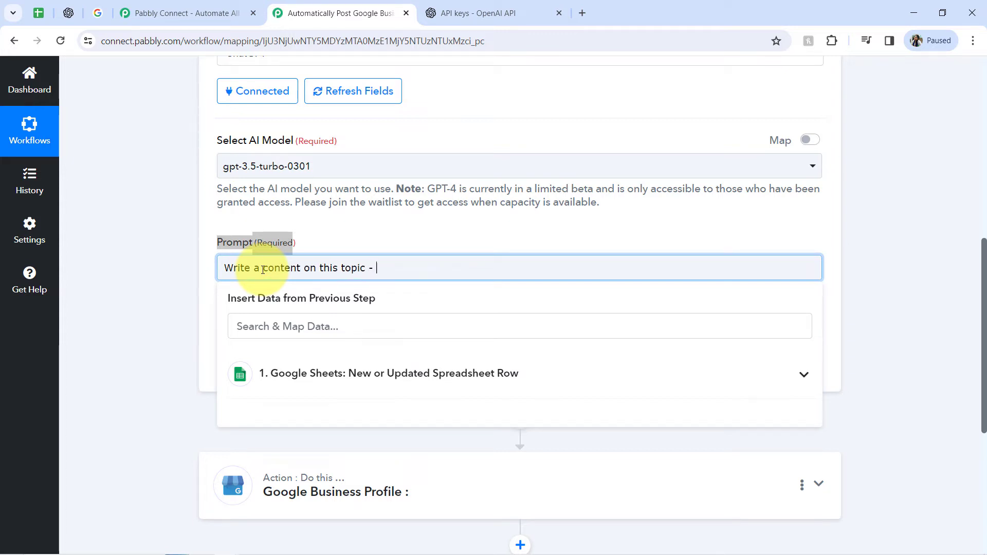
Step: Examine the topics spreadsheet's title column and the Title Of Article Writing value in the workflow's Google Sheets trigger response
{"action": "left_click", "coordinate": [40, 14]}
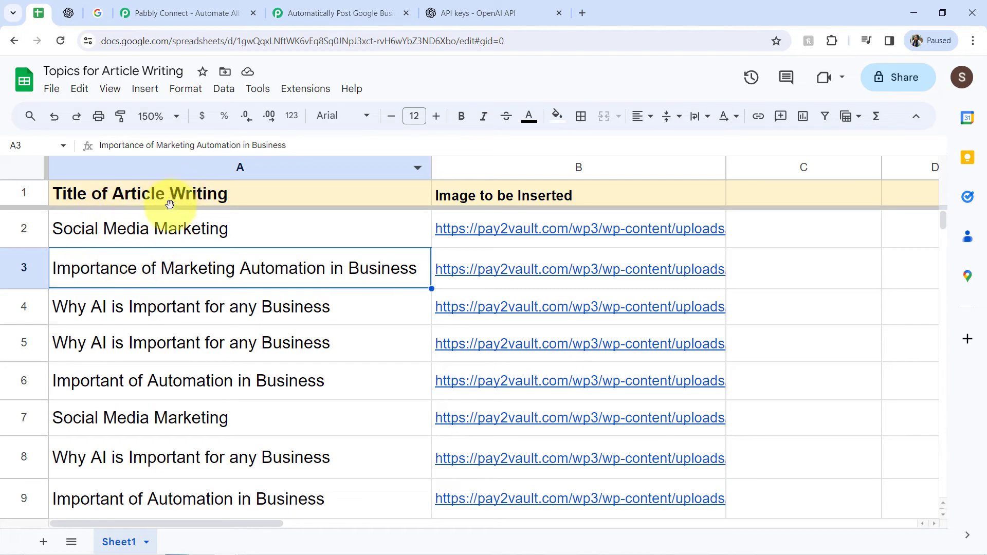
{"action": "left_click", "coordinate": [309, 13]}
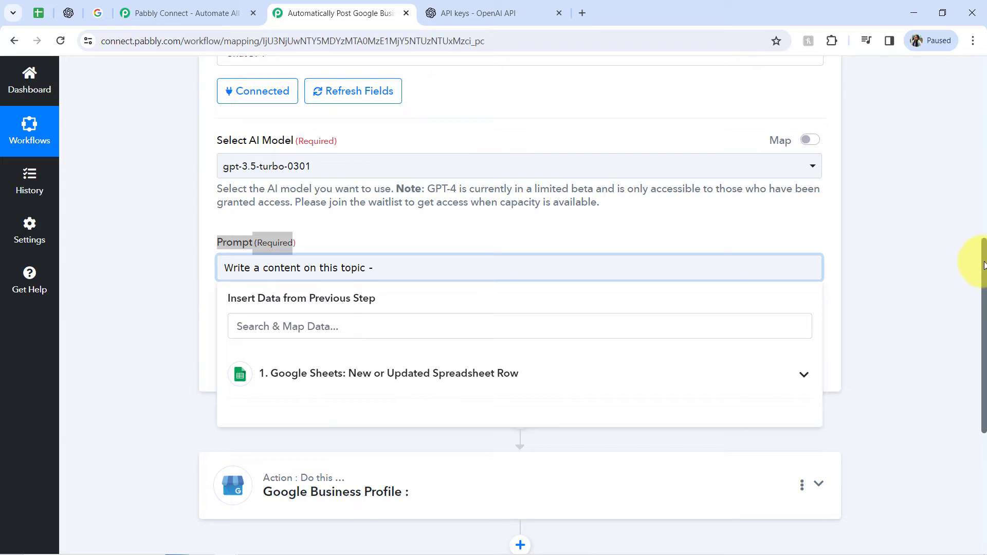
{"action": "left_click_drag", "start_coordinate": [984, 265], "coordinate": [969, 137]}
{"action": "left_click", "coordinate": [352, 126]}
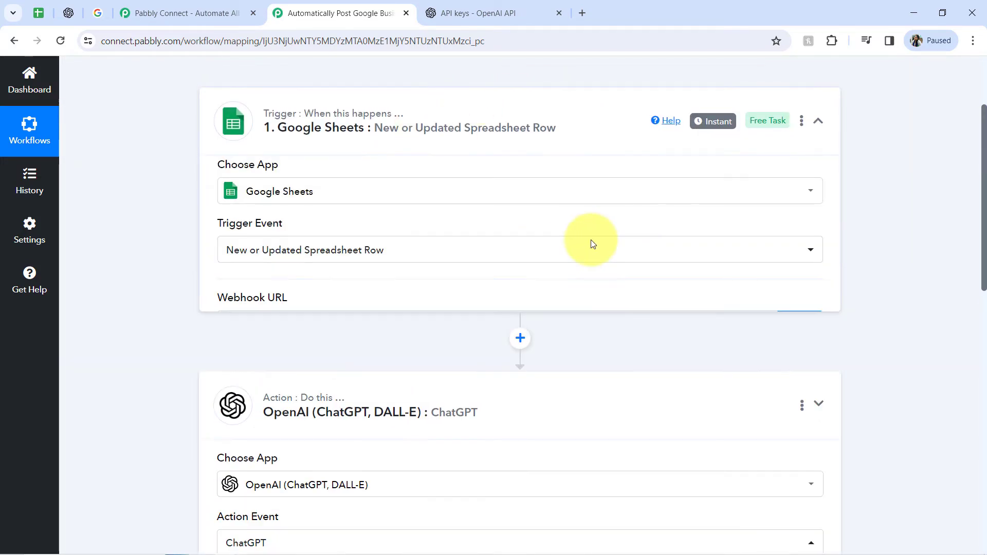
{"action": "left_click_drag", "start_coordinate": [981, 182], "coordinate": [979, 378]}
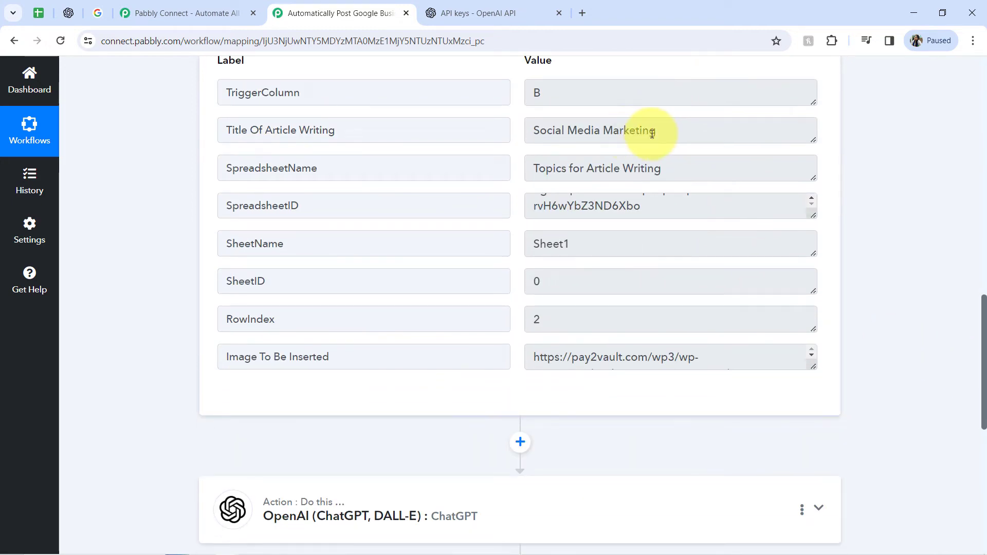
{"action": "left_click_drag", "start_coordinate": [652, 134], "coordinate": [502, 136]}
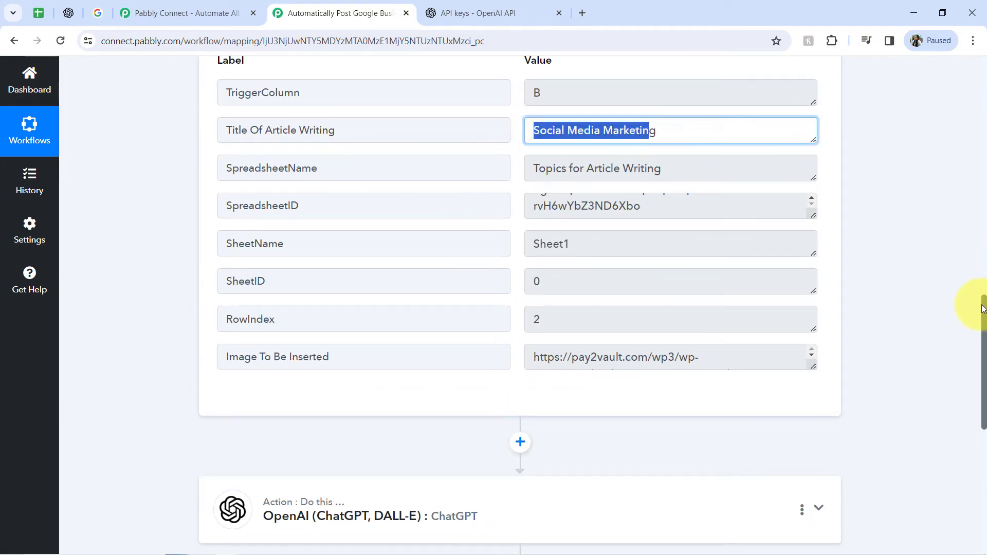
{"action": "left_click_drag", "start_coordinate": [984, 308], "coordinate": [984, 408]}
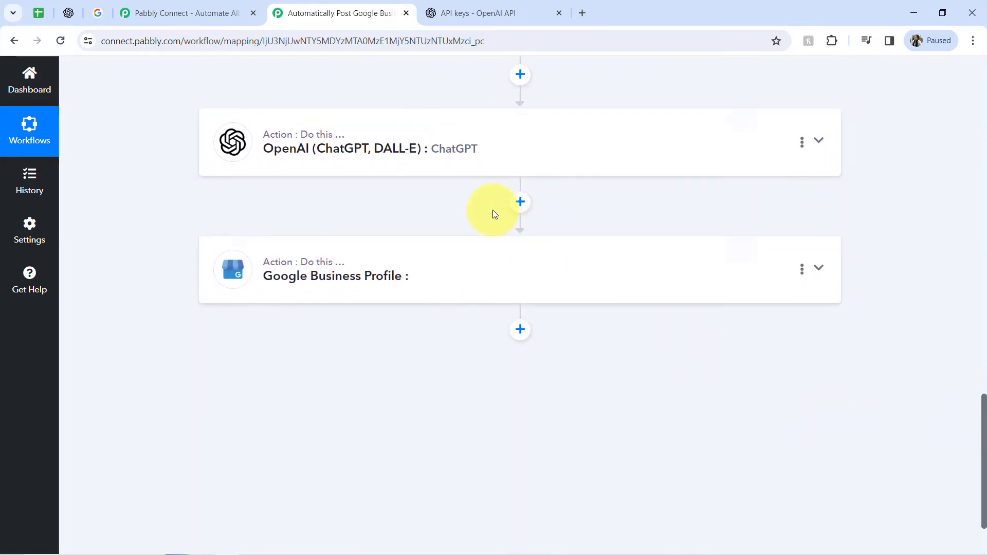
Step: Reopen the OpenAI action and map Title Of Article Writing from the Google Sheets step to the end of the prompt
{"action": "left_click", "coordinate": [452, 154]}
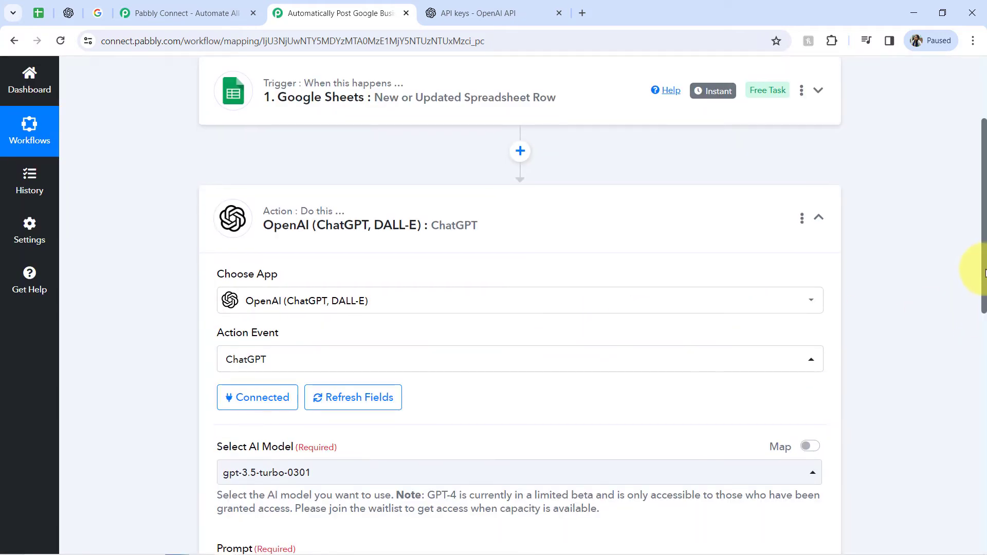
{"action": "left_click_drag", "start_coordinate": [982, 278], "coordinate": [964, 419]}
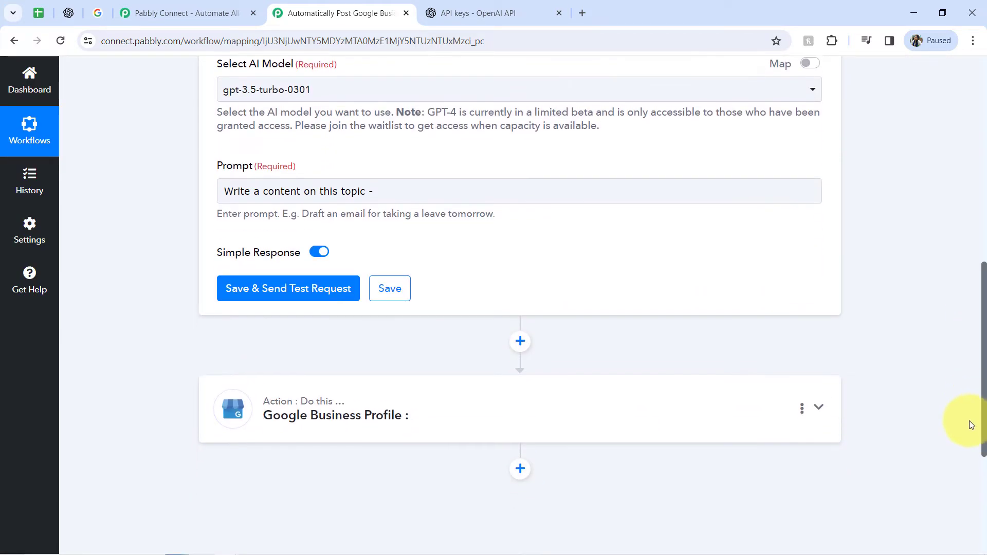
{"action": "left_click", "coordinate": [392, 189]}
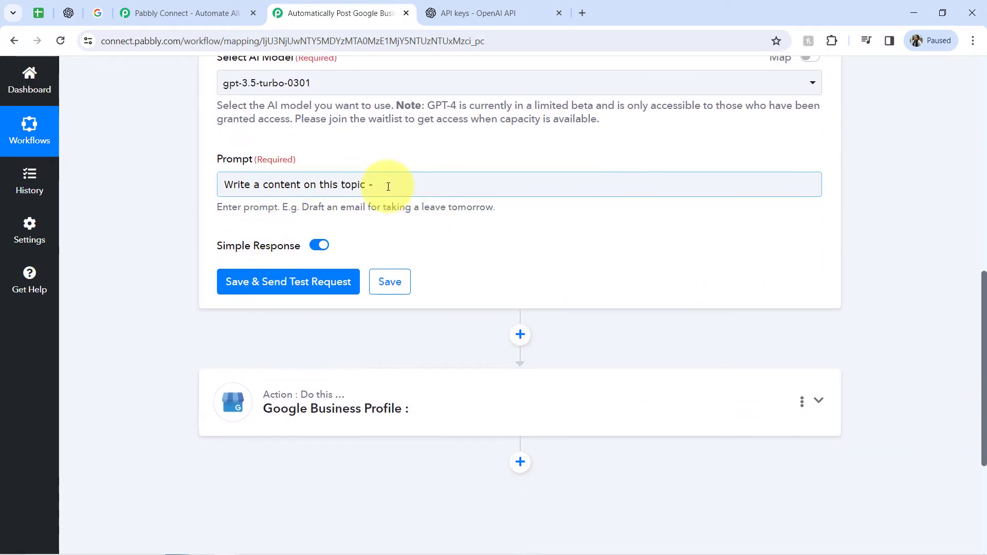
{"action": "left_click", "coordinate": [388, 186]}
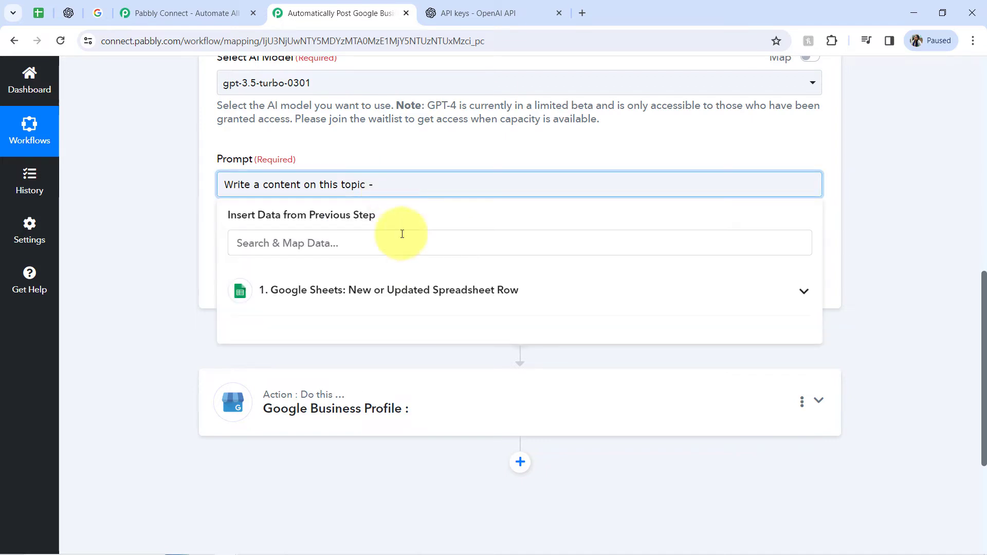
{"action": "left_click", "coordinate": [340, 303]}
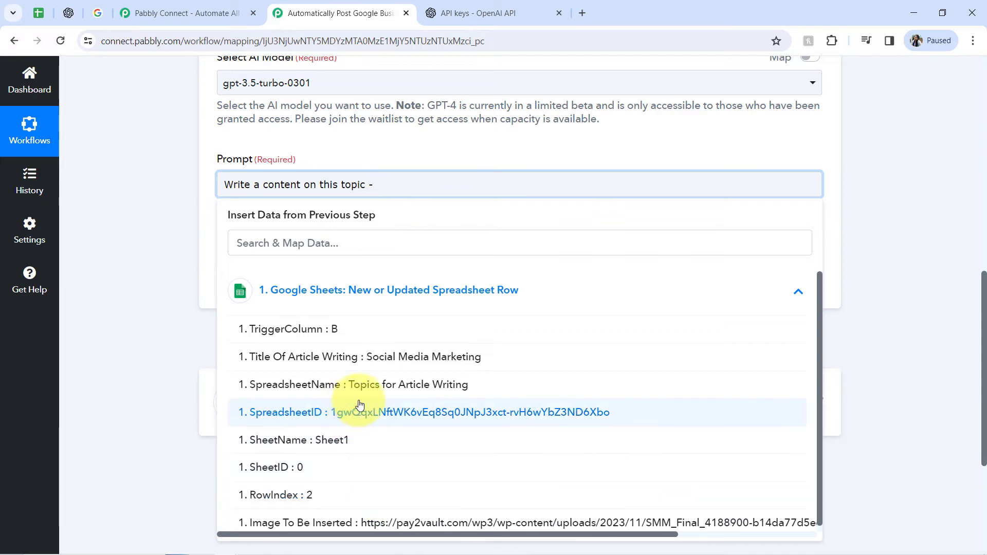
{"action": "left_click", "coordinate": [406, 362]}
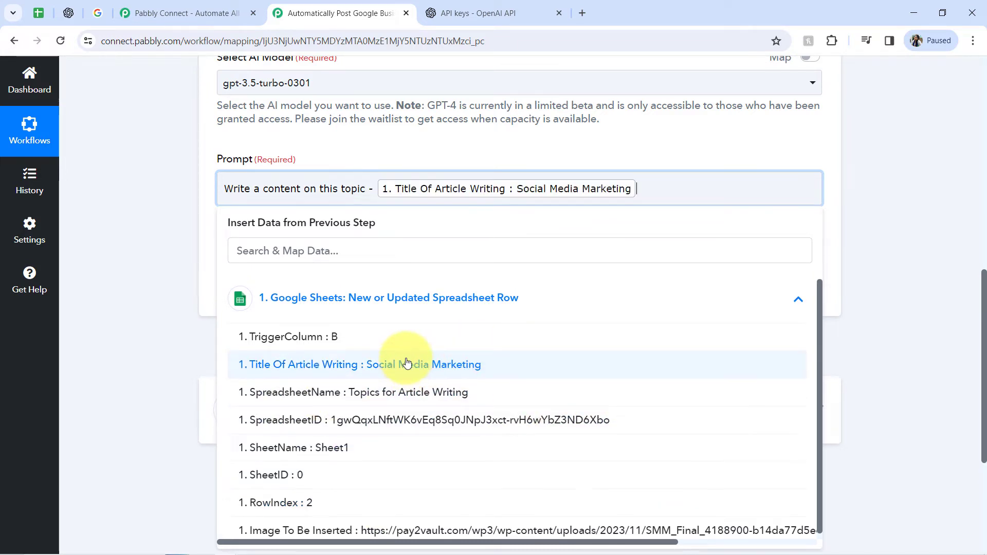
{"action": "left_click", "coordinate": [149, 208]}
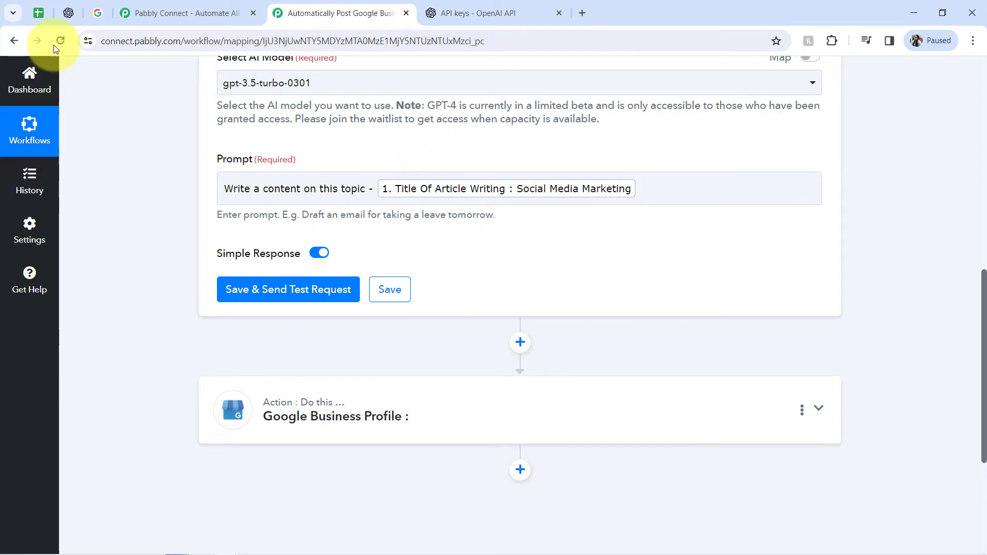
Step: Compare the article titles in the topics spreadsheet with the mapped prompt in the workflow's OpenAI action
{"action": "left_click", "coordinate": [39, 11]}
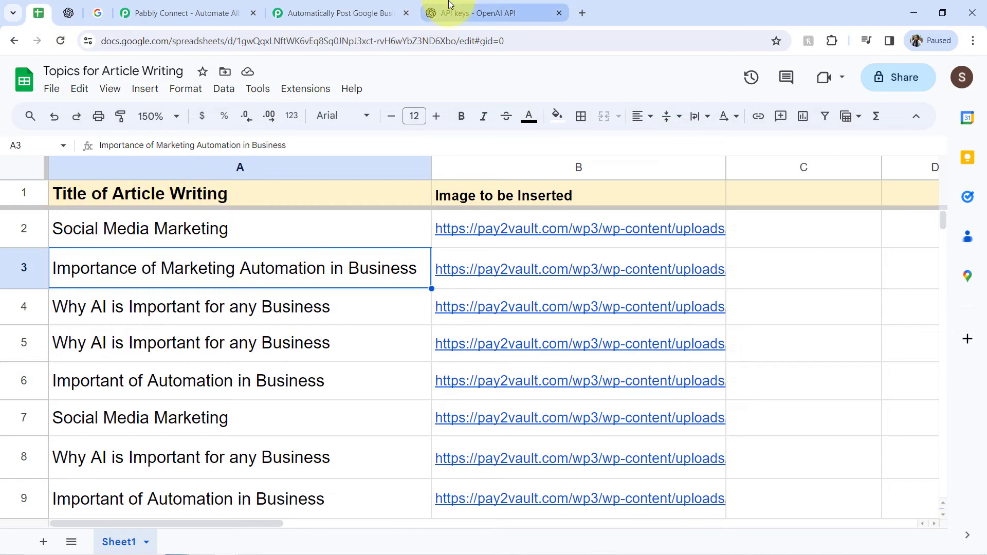
{"action": "left_click", "coordinate": [438, 11]}
{"action": "left_click", "coordinate": [360, 11]}
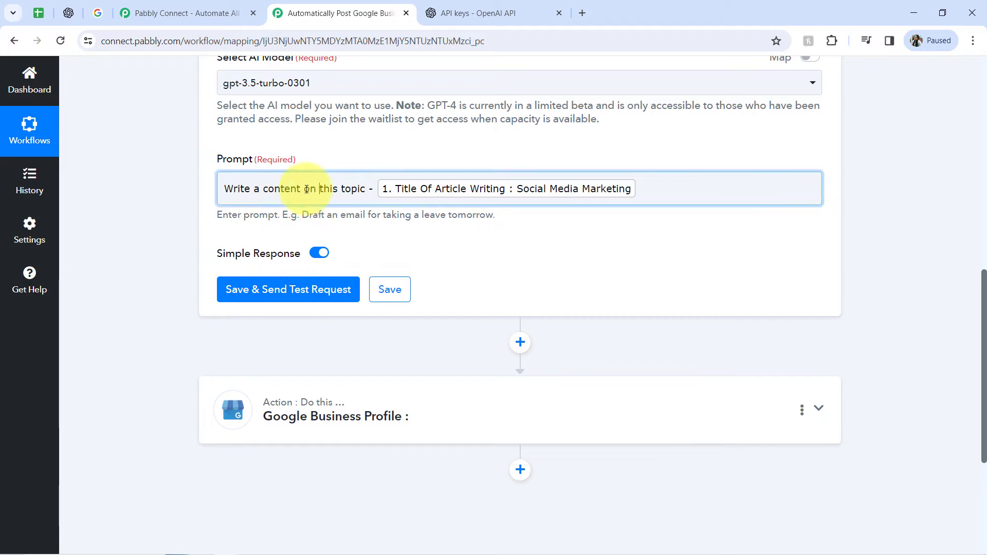
{"action": "left_click_drag", "start_coordinate": [269, 189], "coordinate": [319, 188]}
{"action": "left_click", "coordinate": [152, 187]}
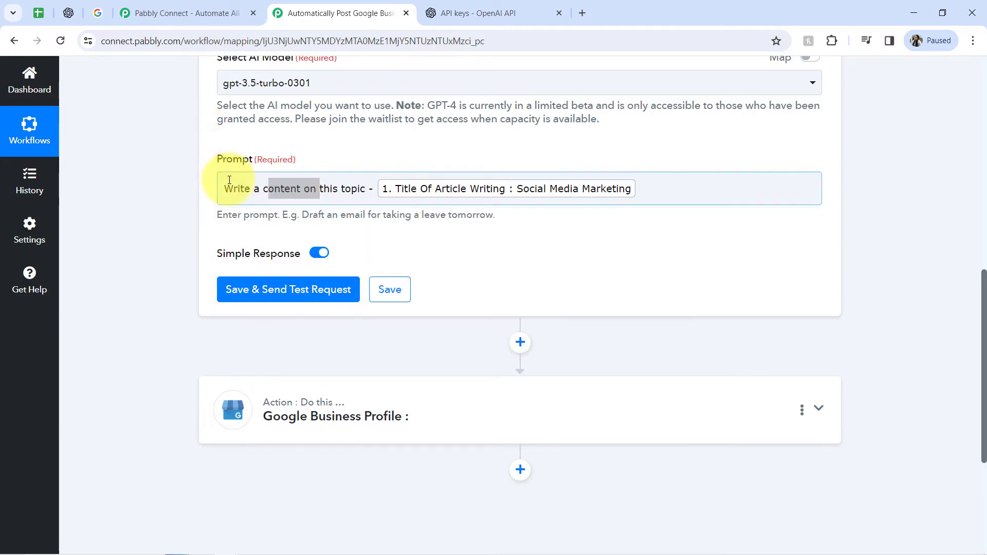
Step: Save the OpenAI action with a test request and compare the returned Choices 0 Message Content with the business's existing Google posts
{"action": "left_click", "coordinate": [265, 299]}
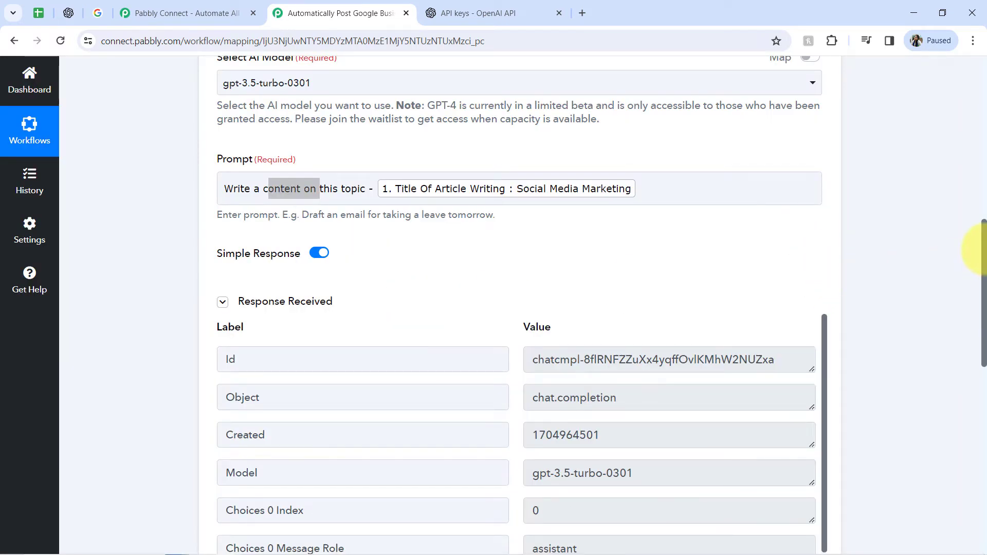
{"action": "left_click_drag", "start_coordinate": [982, 248], "coordinate": [979, 318]}
{"action": "left_click_drag", "start_coordinate": [227, 348], "coordinate": [313, 353]}
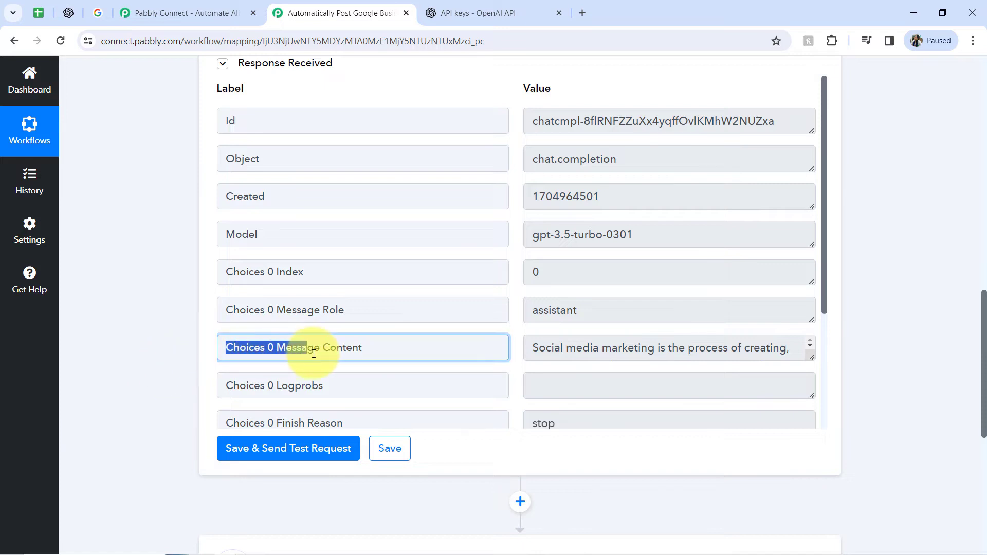
{"action": "left_click_drag", "start_coordinate": [815, 358], "coordinate": [823, 480]}
{"action": "scroll", "coordinate": [826, 206], "scroll_direction": "down", "scroll_amount": 5}
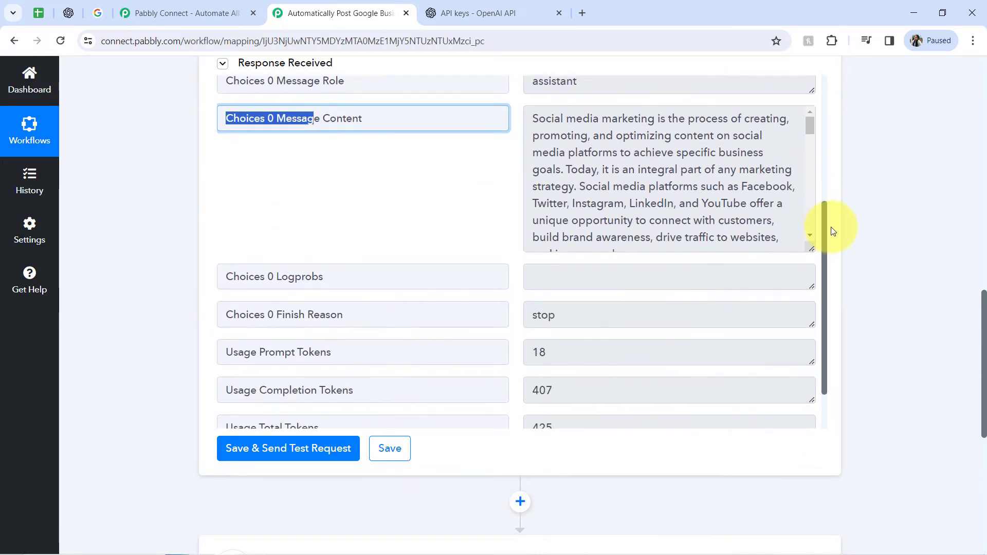
{"action": "left_click", "coordinate": [812, 128]}
{"action": "mouse_move", "coordinate": [813, 128]}
{"action": "left_mouse_down"}
{"action": "mouse_move", "coordinate": [813, 226]}
{"action": "mouse_move", "coordinate": [806, 121]}
{"action": "left_mouse_up"}
{"action": "left_click_drag", "start_coordinate": [623, 135], "coordinate": [637, 203]}
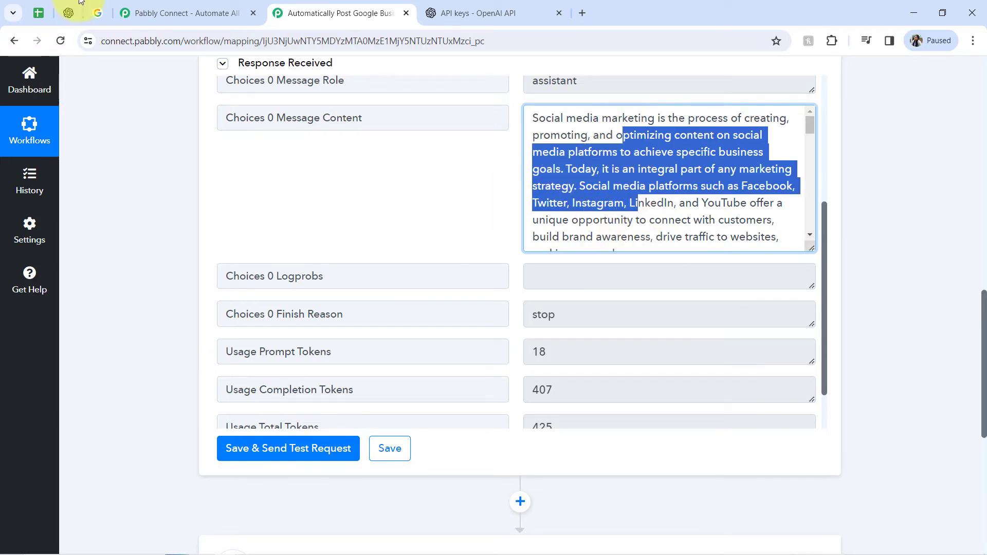
{"action": "left_click", "coordinate": [96, 13]}
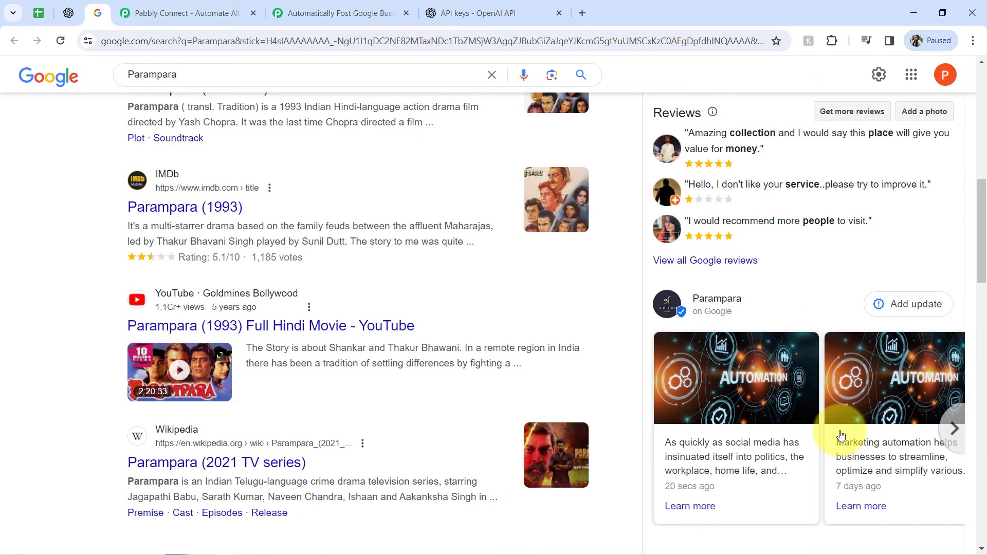
{"action": "left_click", "coordinate": [360, 10]}
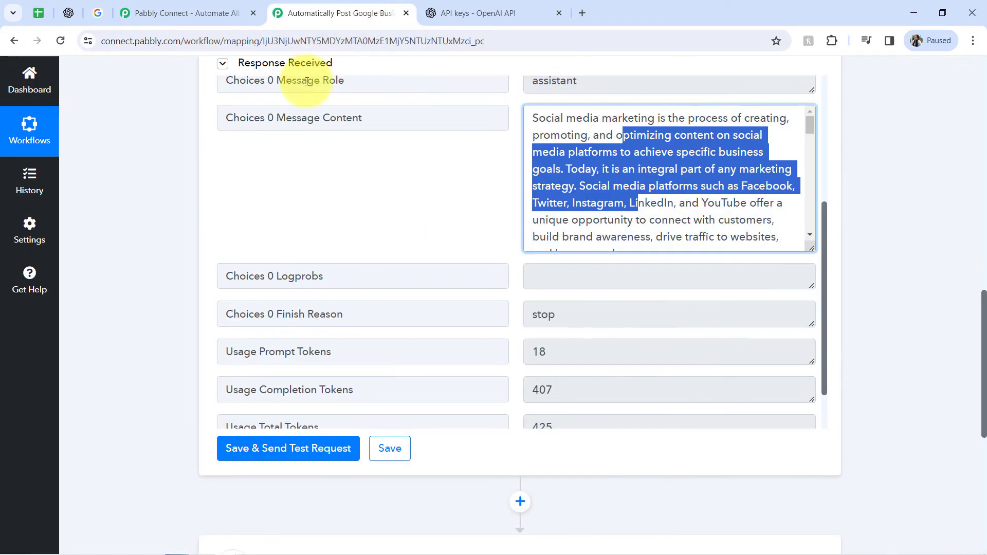
{"action": "left_click", "coordinate": [180, 187]}
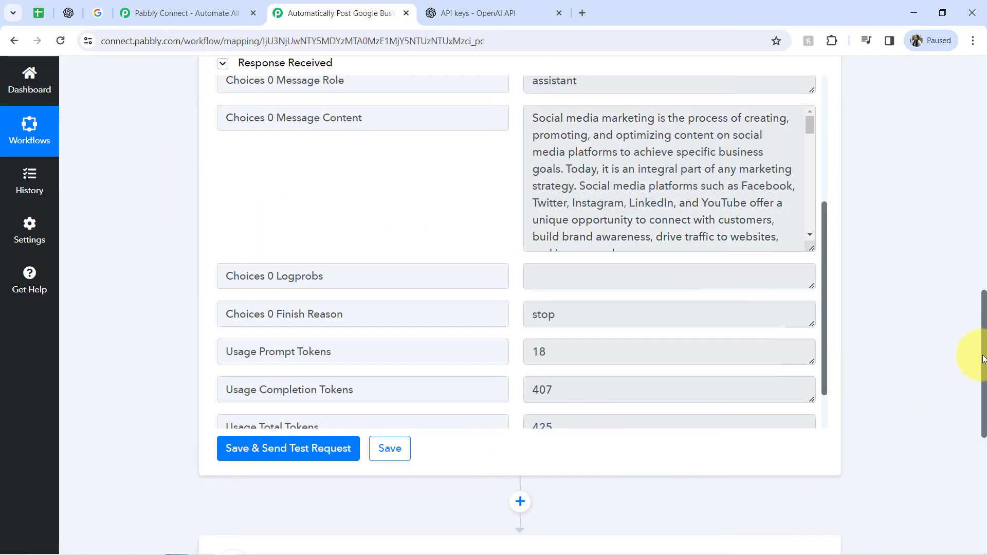
Step: Append ". This content should not exceed the word limit of 200 words." to the OpenAI prompt and resend the test request
{"action": "left_click_drag", "start_coordinate": [984, 362], "coordinate": [960, 276]}
{"action": "left_click", "coordinate": [643, 232]}
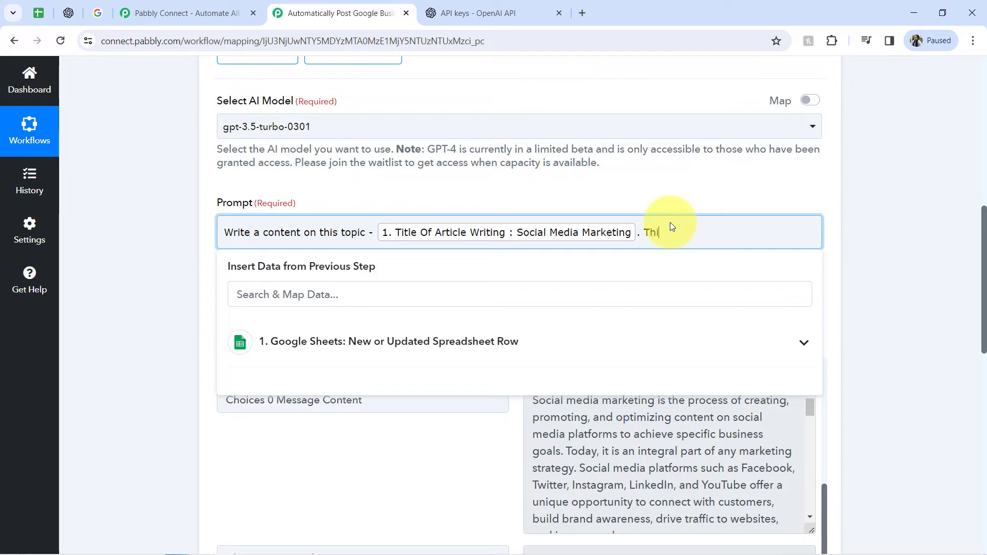
{"action": "type", "text": ". This conte"}
{"action": "key", "text": "BackSpace"}
{"action": "type", "text": "should not exceed the word limit of 200 words."}
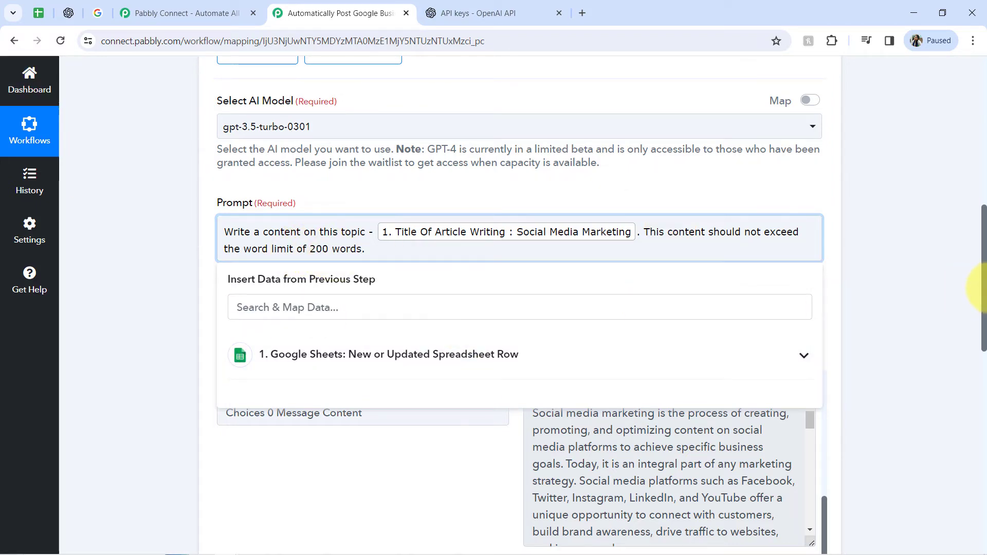
{"action": "left_click_drag", "start_coordinate": [984, 291], "coordinate": [969, 413]}
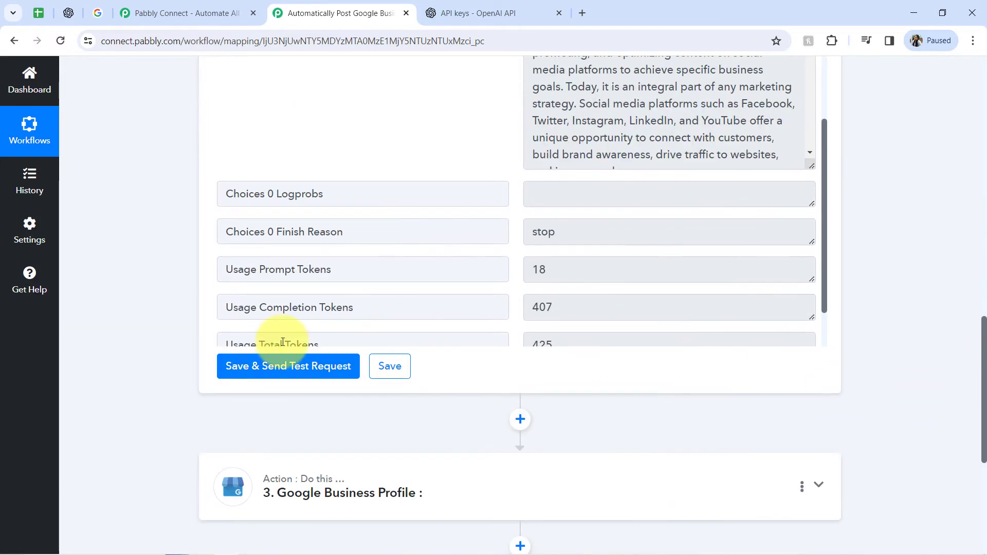
{"action": "left_click", "coordinate": [272, 372]}
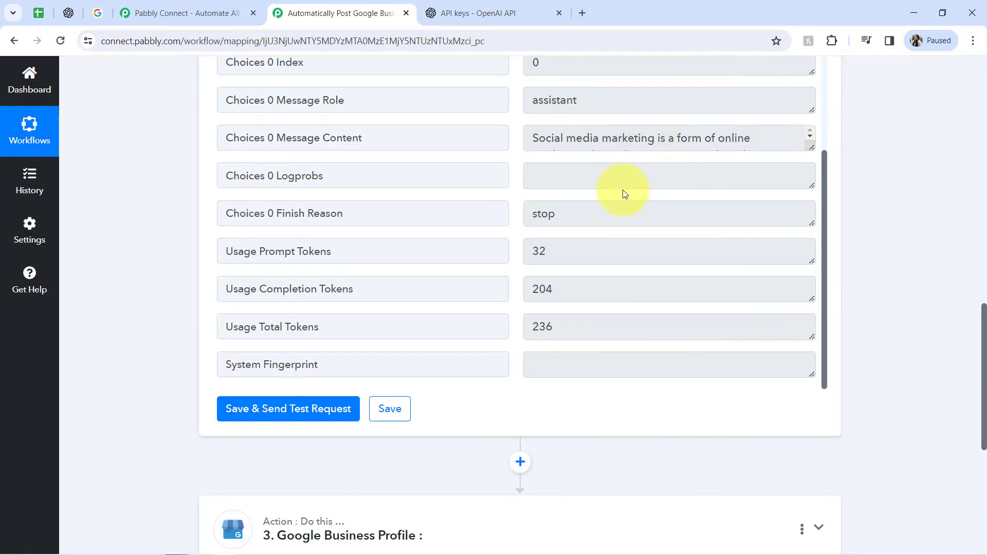
Step: Expand and read the Choices 0 Message Content value in the new OpenAI response
{"action": "left_click_drag", "start_coordinate": [811, 149], "coordinate": [805, 269]}
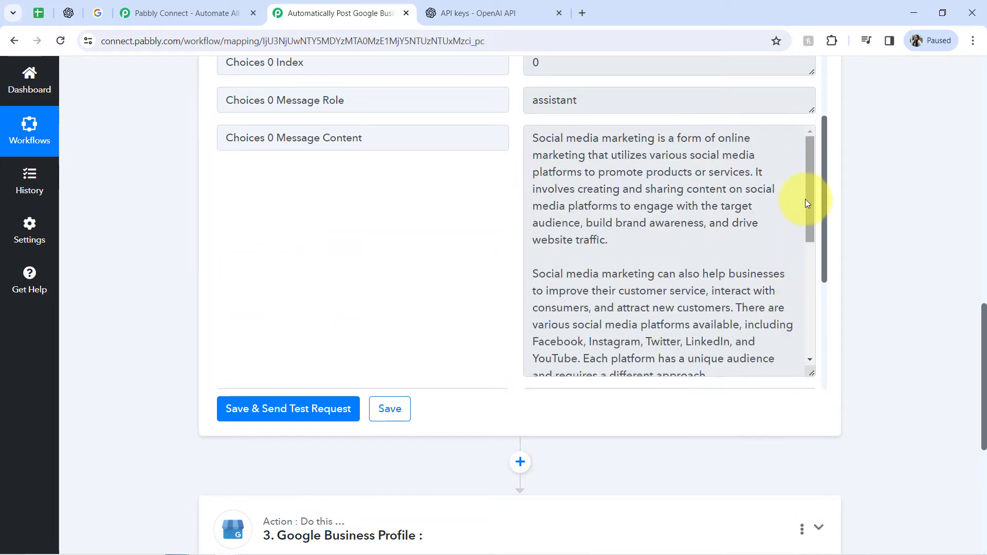
{"action": "left_click_drag", "start_coordinate": [809, 199], "coordinate": [810, 174]}
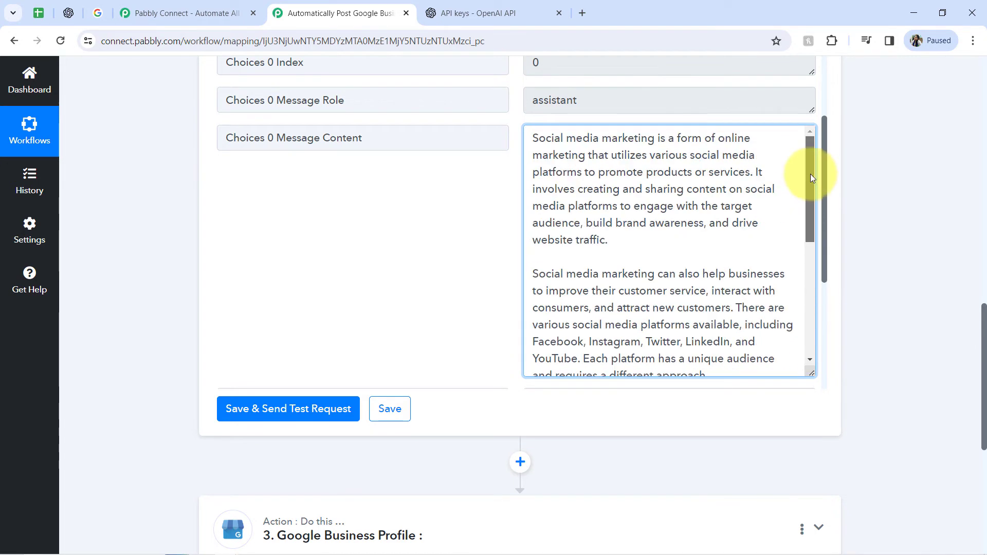
{"action": "triple_click", "coordinate": [638, 176]}
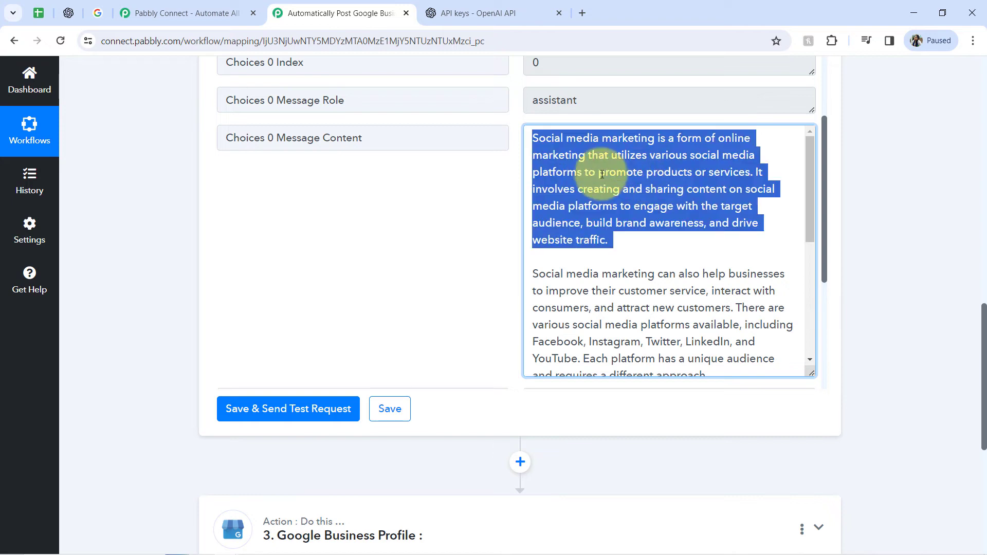
{"action": "left_click", "coordinate": [578, 154]}
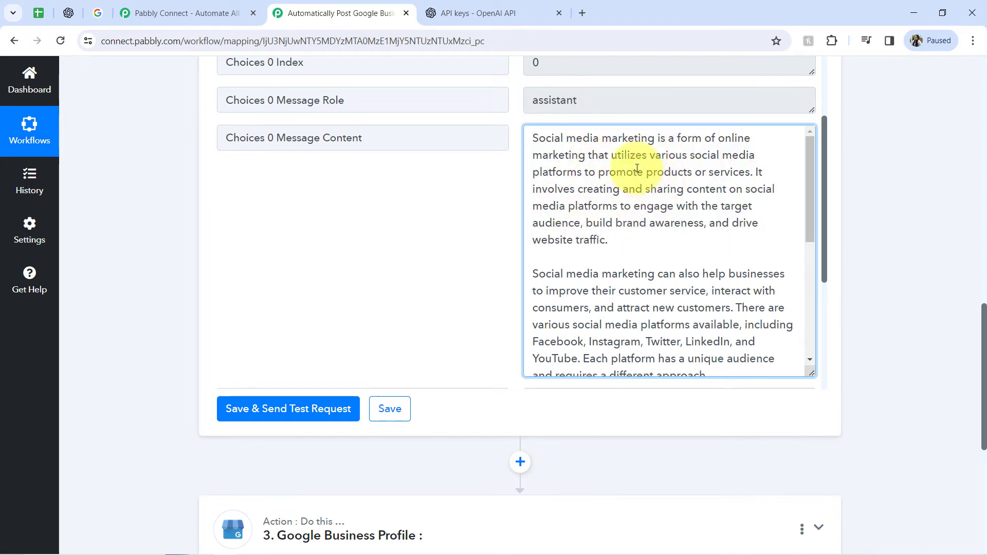
{"action": "left_click_drag", "start_coordinate": [636, 173], "coordinate": [669, 342]}
{"action": "left_click_drag", "start_coordinate": [591, 154], "coordinate": [620, 342]}
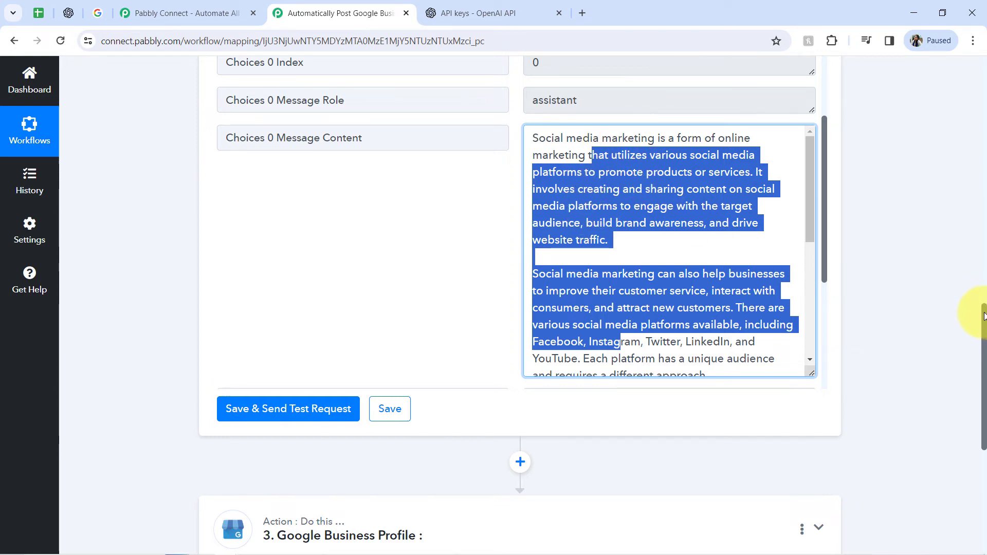
Step: Set the Google Business Profile action event to Create Call to Action Post and open its account connection settings
{"action": "left_click_drag", "start_coordinate": [983, 316], "coordinate": [976, 400]}
{"action": "left_click", "coordinate": [293, 252]}
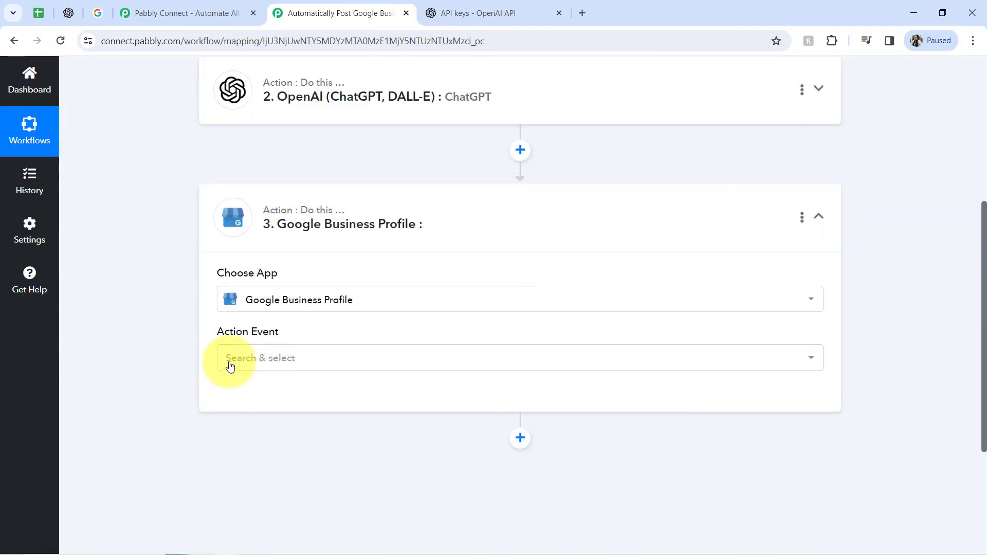
{"action": "left_click", "coordinate": [230, 362]}
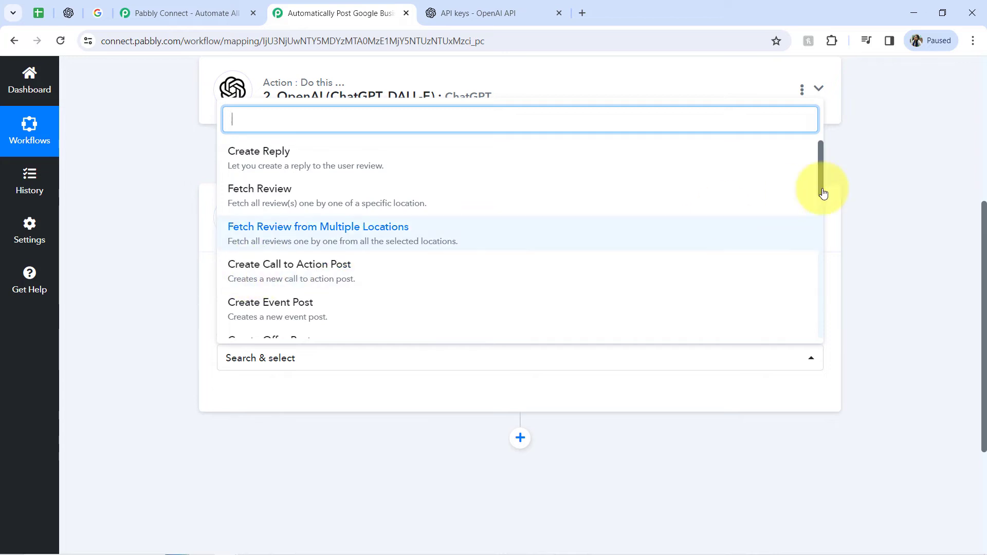
{"action": "left_click", "coordinate": [239, 272]}
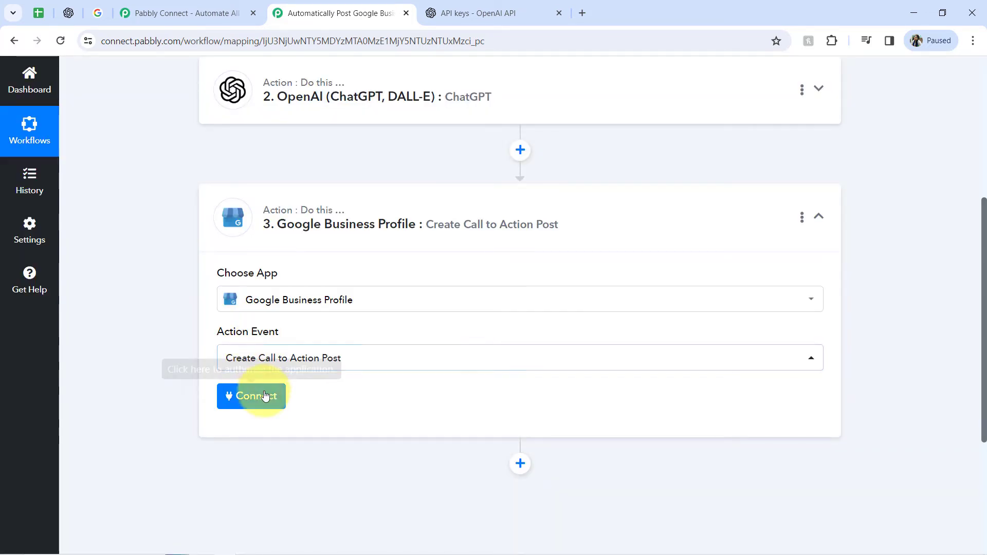
{"action": "left_click", "coordinate": [264, 395]}
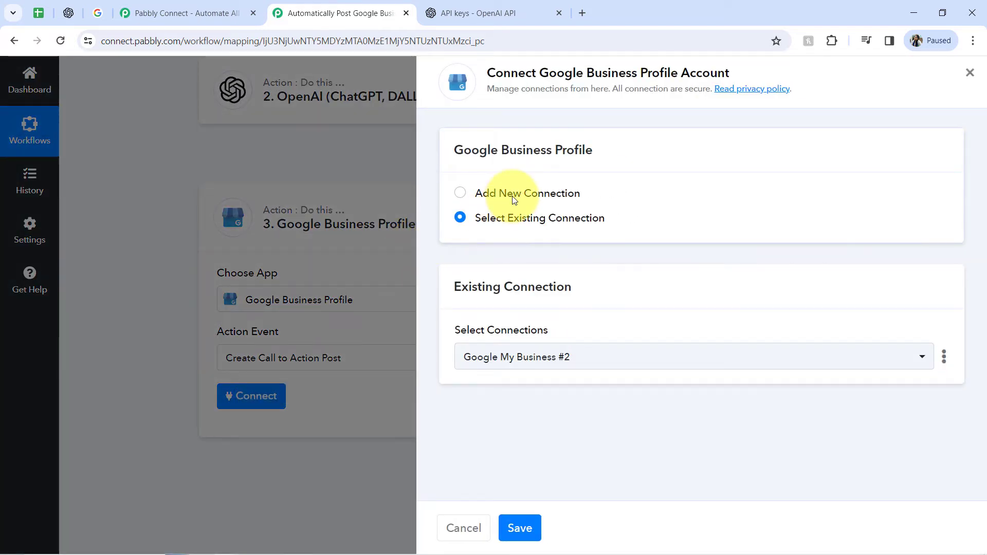
{"action": "left_click", "coordinate": [512, 195]}
{"action": "left_click", "coordinate": [520, 346]}
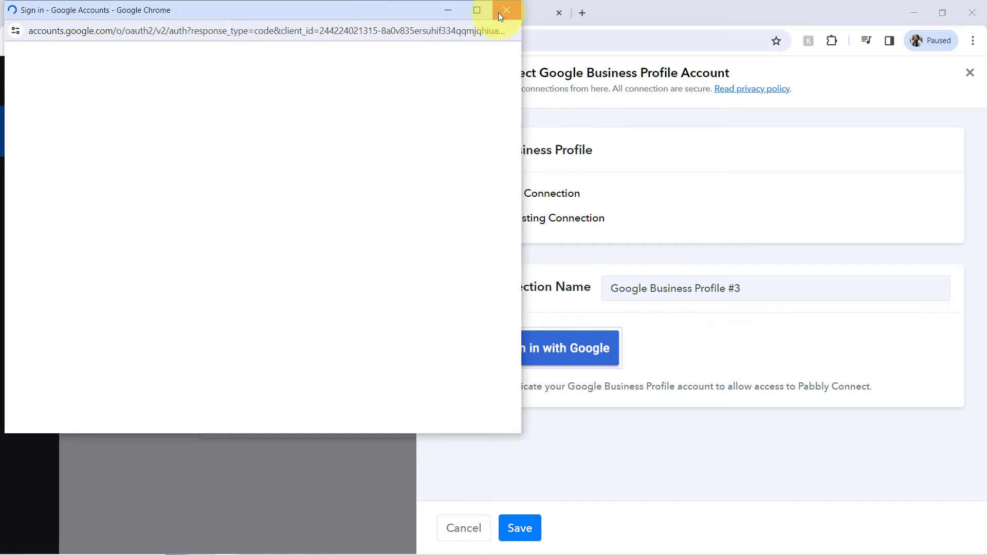
{"action": "left_click", "coordinate": [498, 12]}
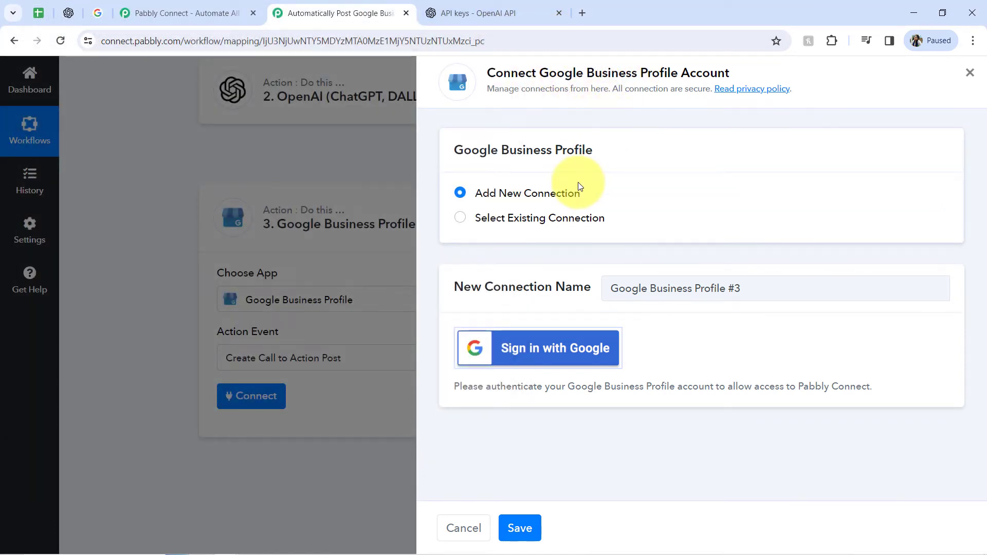
Step: Connect through the existing Google My Business #2 connection and choose Parampara as the account name, checking the location name choices
{"action": "left_click", "coordinate": [499, 222]}
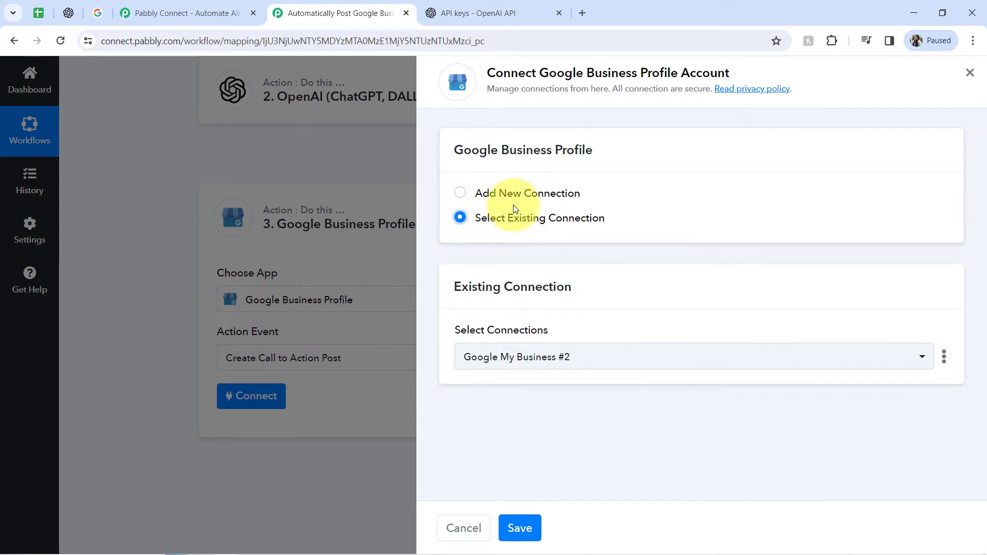
{"action": "left_click", "coordinate": [506, 522]}
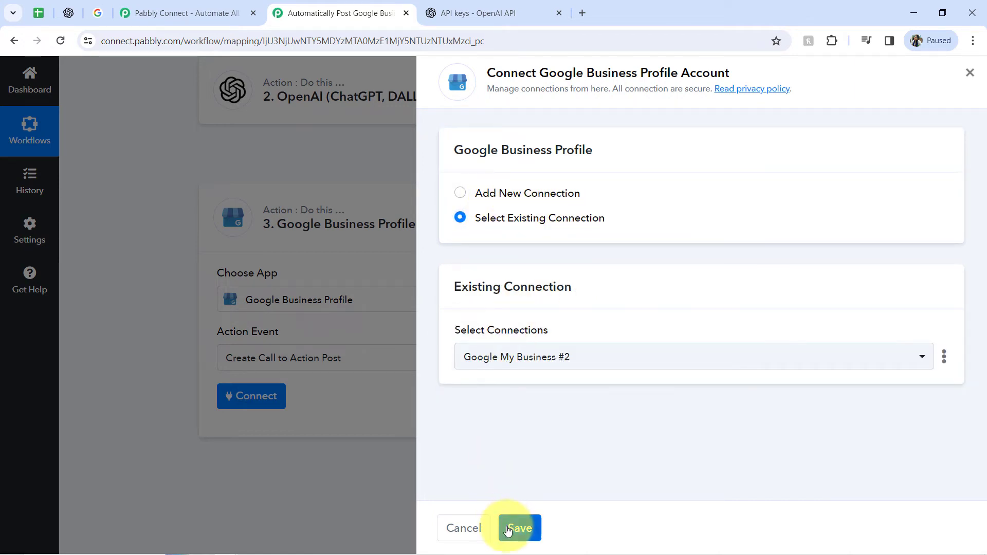
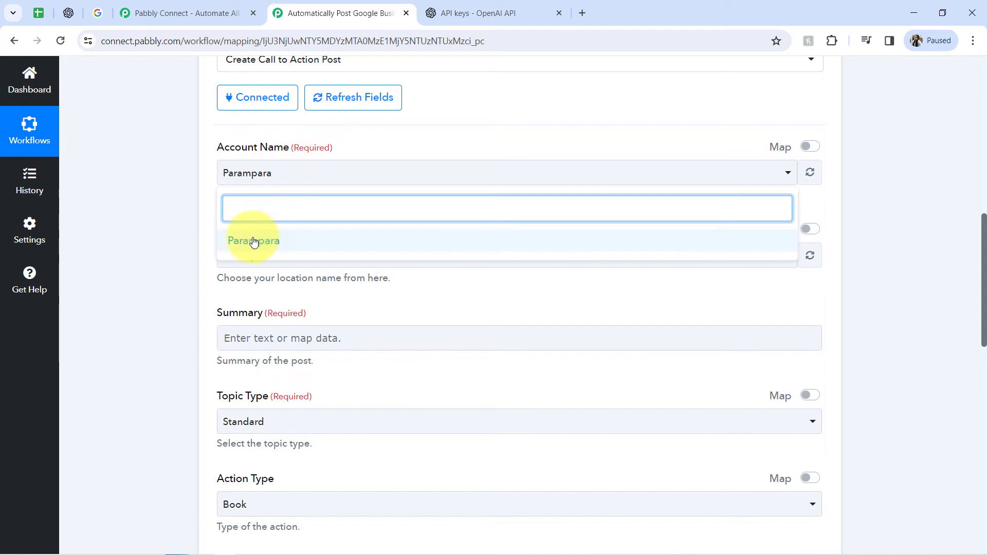
{"action": "left_click", "coordinate": [247, 239]}
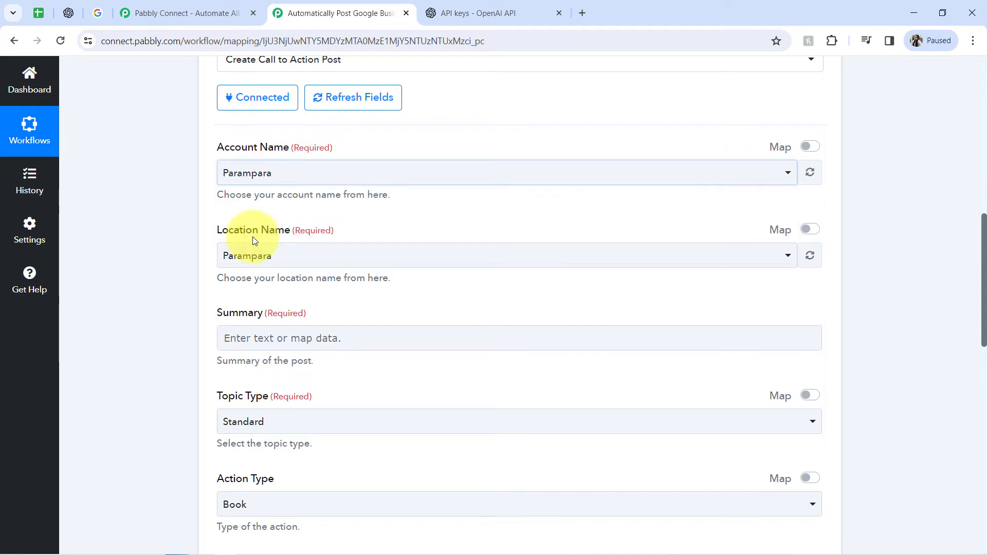
{"action": "left_click", "coordinate": [255, 265]}
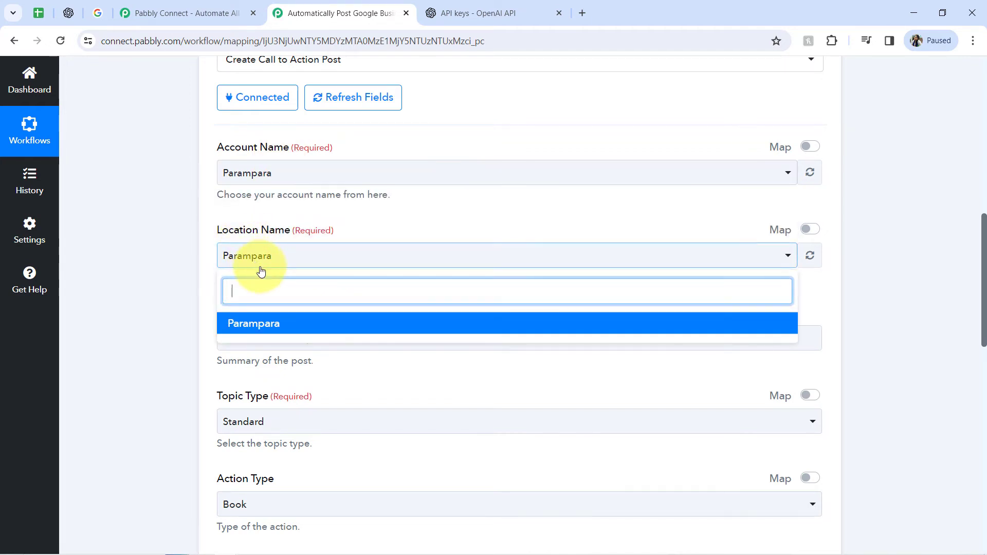
{"action": "left_click", "coordinate": [172, 342]}
{"action": "left_click_drag", "start_coordinate": [294, 149], "coordinate": [312, 178]}
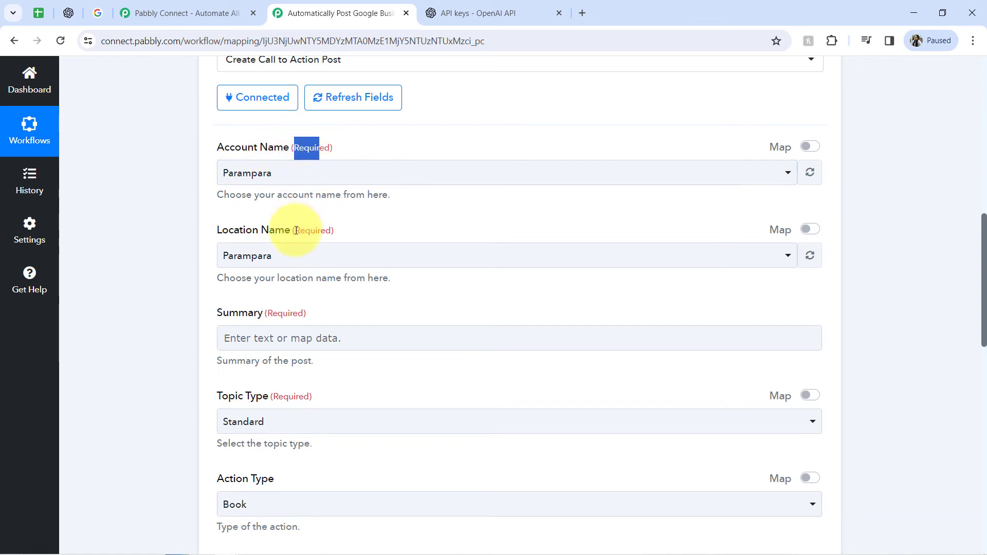
{"action": "left_click_drag", "start_coordinate": [295, 230], "coordinate": [334, 231]}
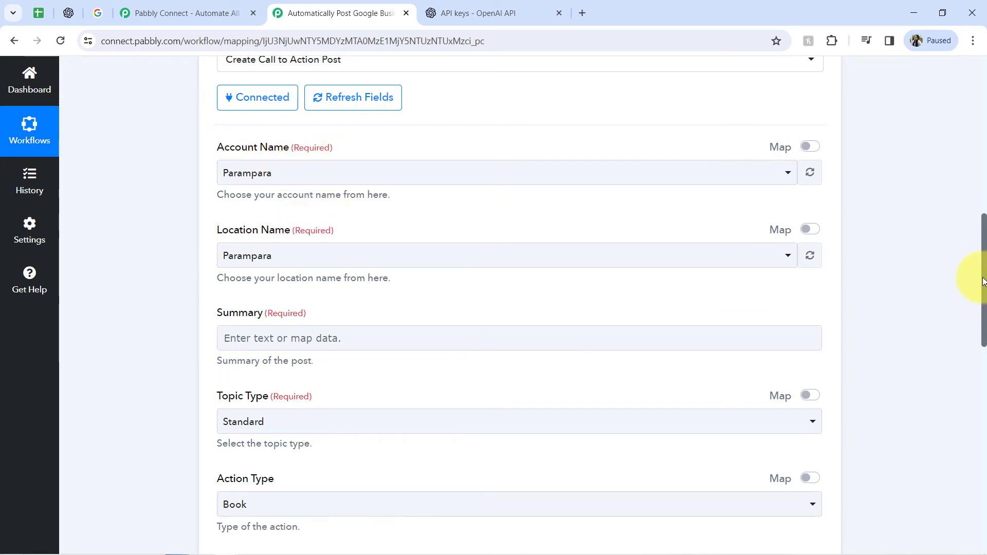
Step: Map Choices 0 Message Content from the OpenAI step to the Summary of the Google Business Profile post
{"action": "left_click_drag", "start_coordinate": [983, 281], "coordinate": [981, 312]}
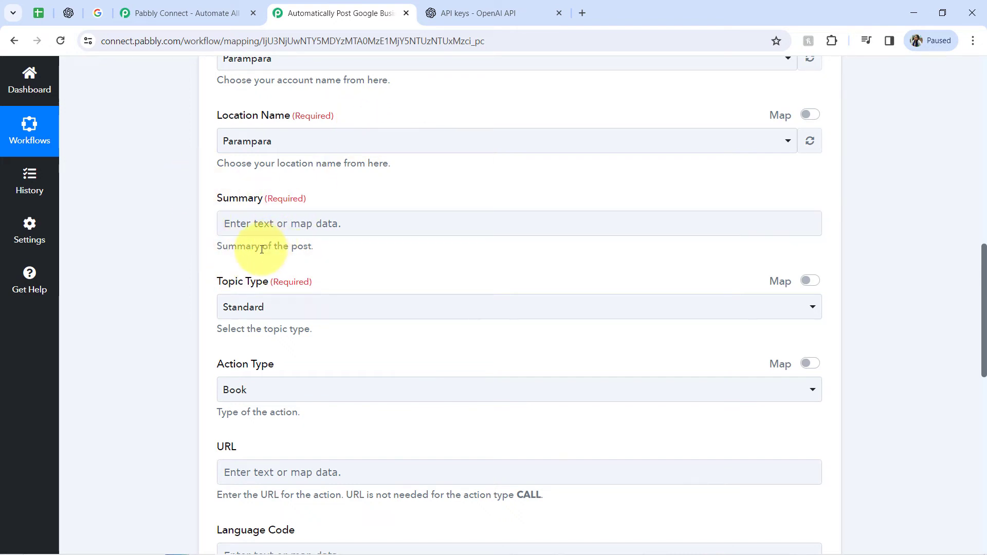
{"action": "left_click_drag", "start_coordinate": [262, 249], "coordinate": [301, 249]}
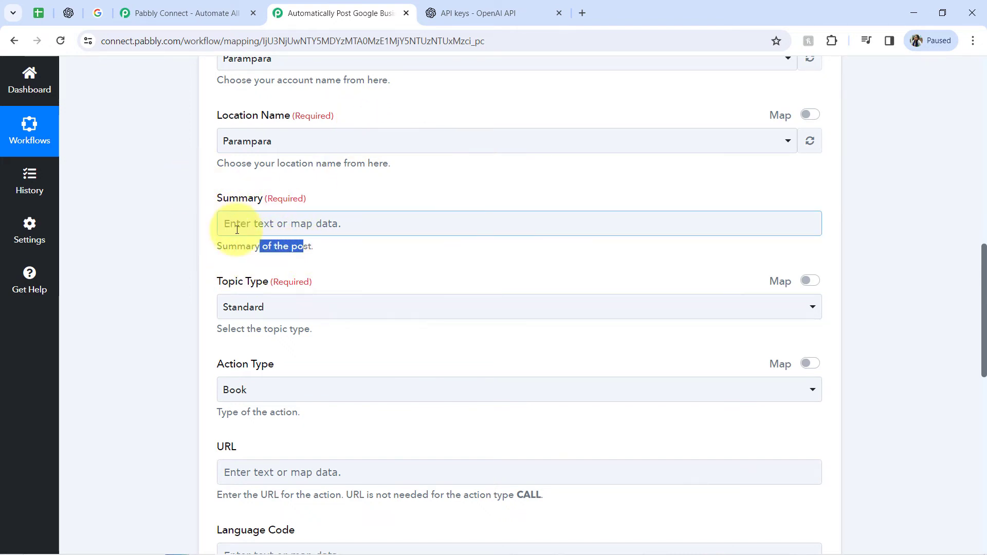
{"action": "left_click", "coordinate": [270, 224]}
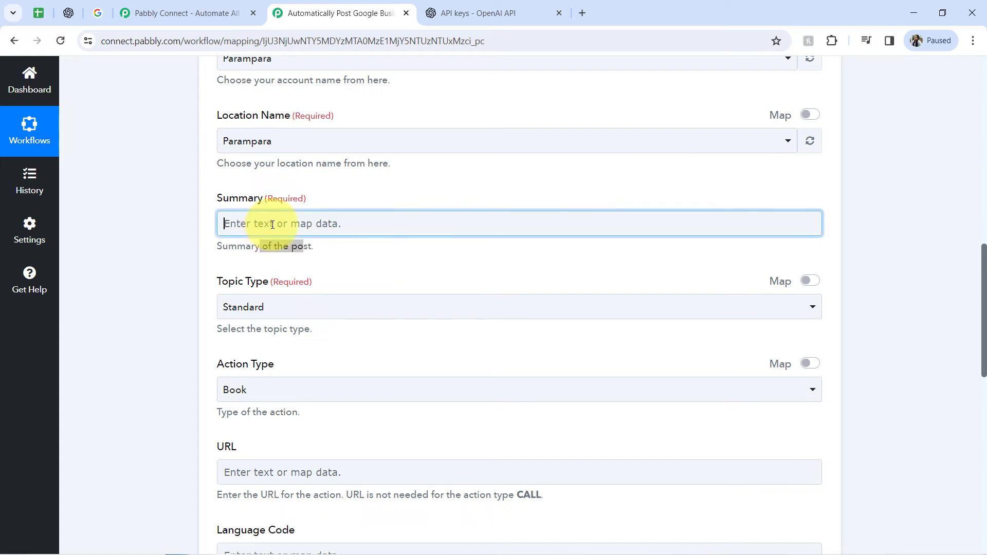
{"action": "left_click", "coordinate": [293, 374]}
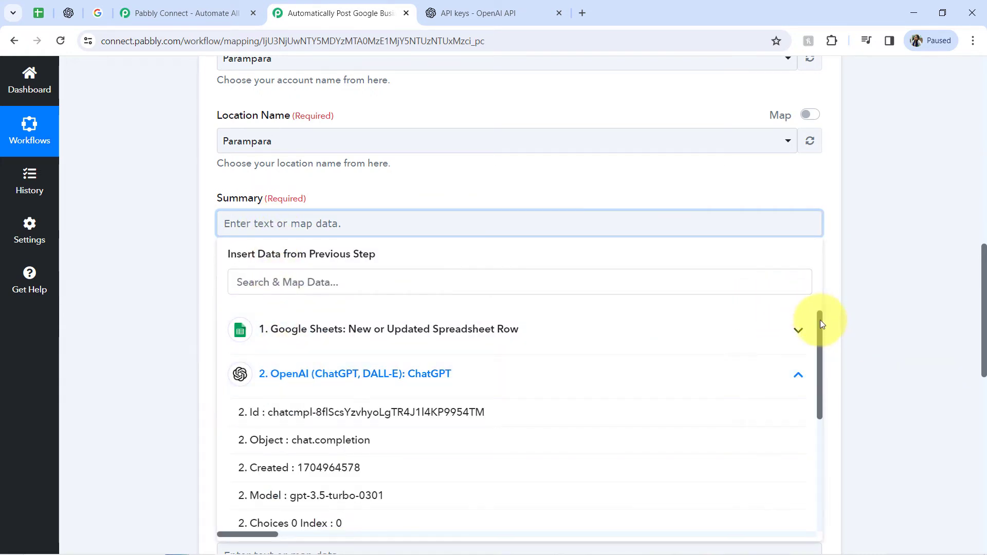
{"action": "left_click_drag", "start_coordinate": [820, 323], "coordinate": [813, 387]}
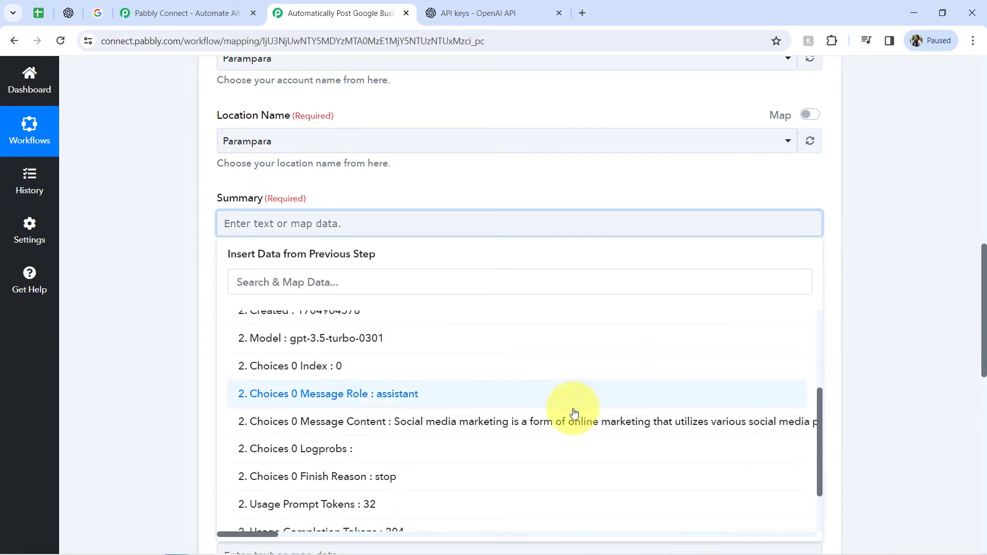
{"action": "left_click", "coordinate": [550, 423]}
{"action": "left_click", "coordinate": [199, 242]}
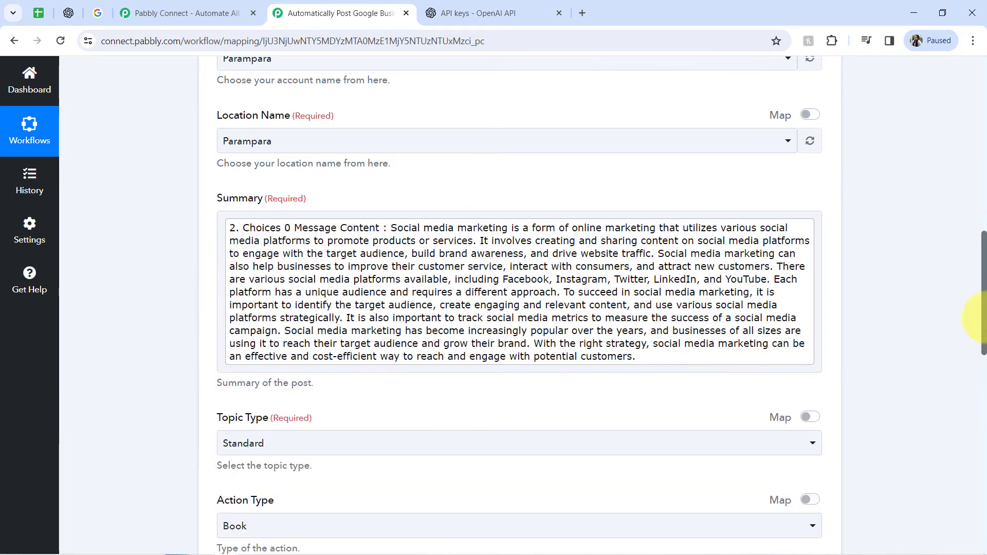
Step: Keep the Topic Type as Standard, check the existing Parampara posts on Google, and set the Action Type to Learn More
{"action": "left_click_drag", "start_coordinate": [983, 291], "coordinate": [970, 362]}
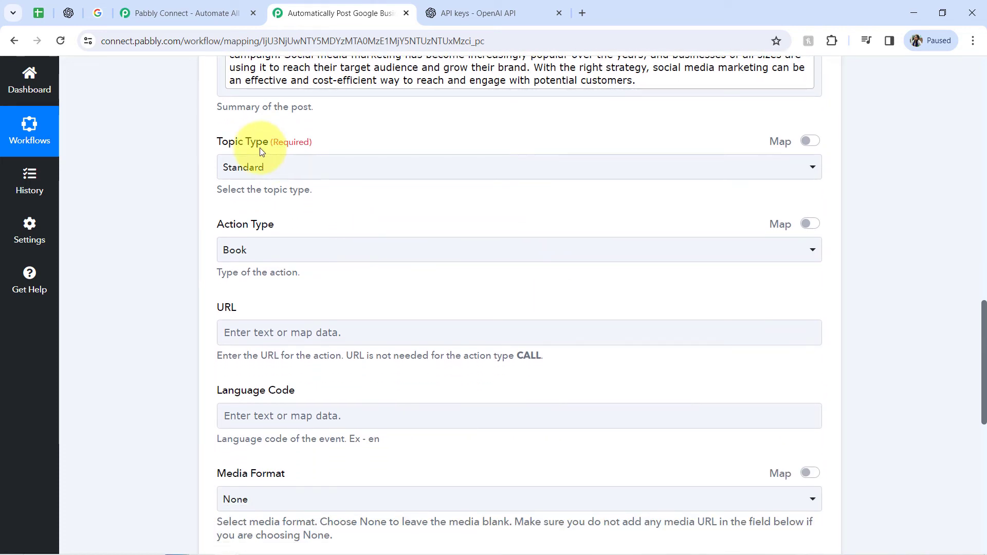
{"action": "left_click", "coordinate": [224, 172]}
{"action": "left_click", "coordinate": [186, 222]}
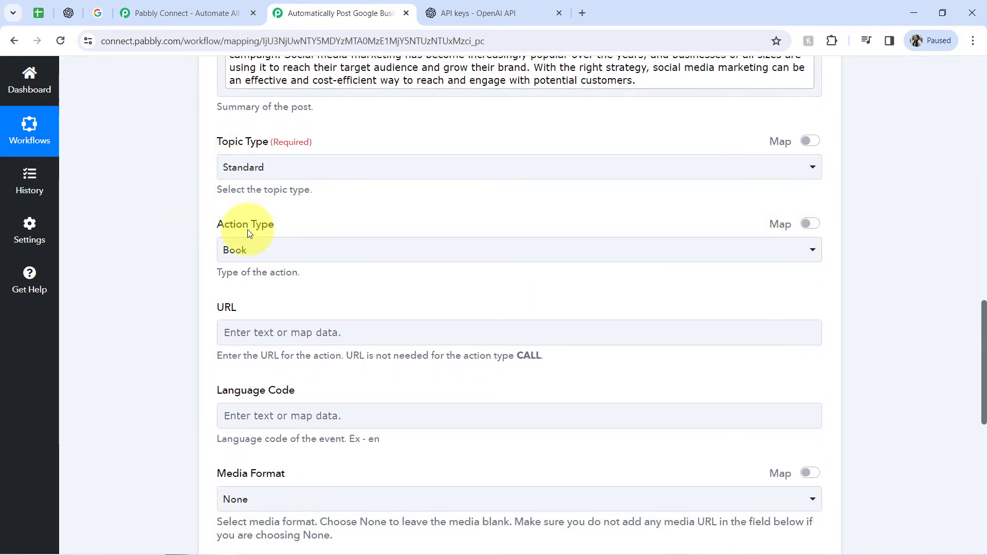
{"action": "left_click", "coordinate": [253, 253]}
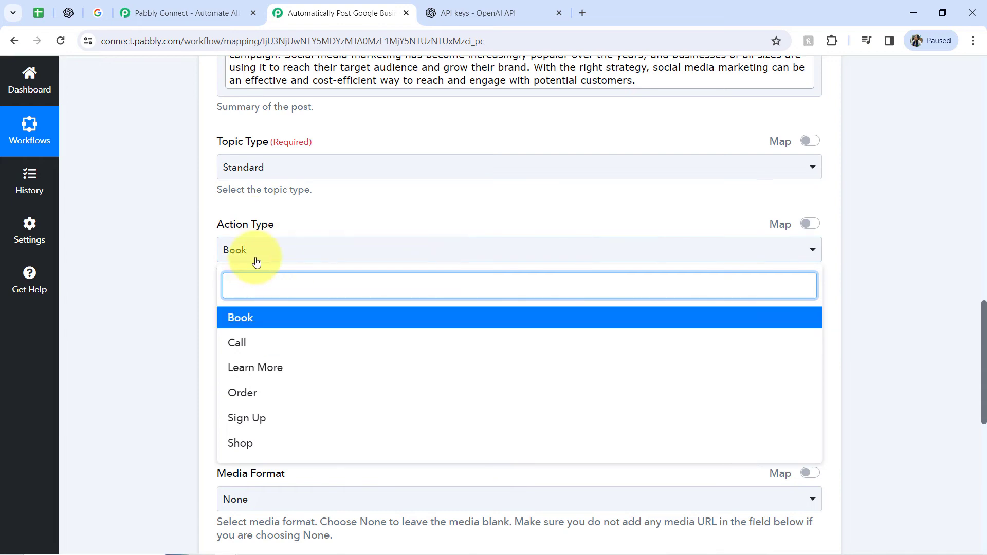
{"action": "left_click", "coordinate": [101, 13]}
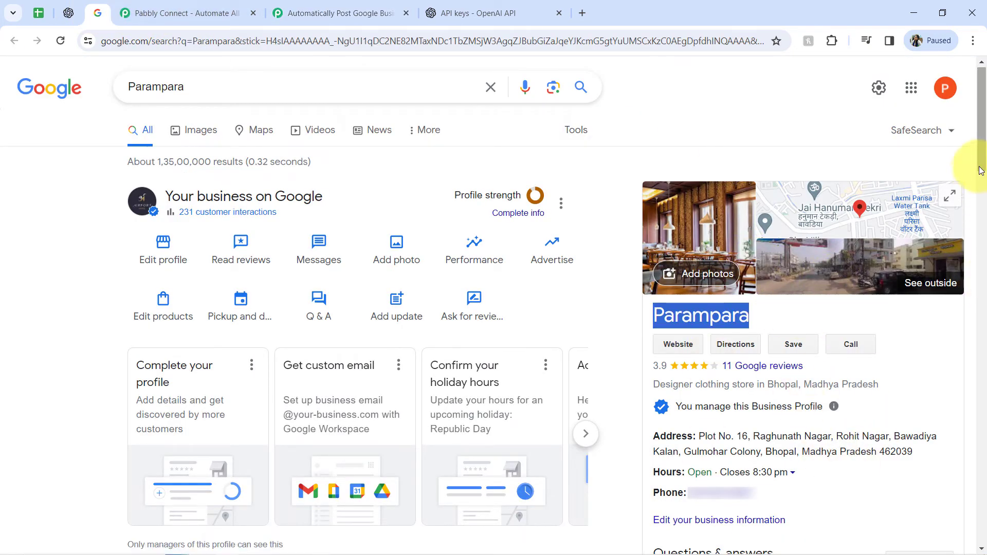
{"action": "left_click_drag", "start_coordinate": [980, 171], "coordinate": [973, 321]}
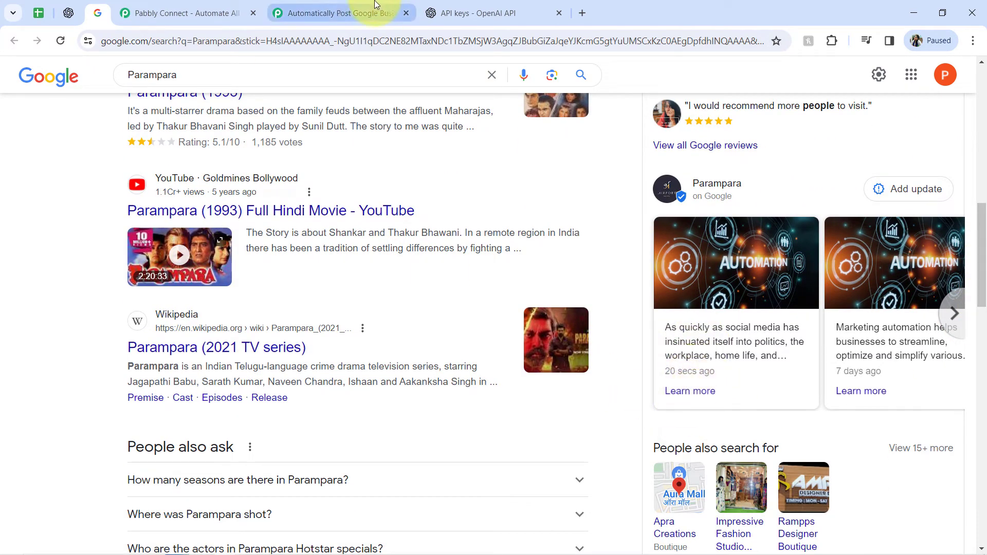
{"action": "left_click", "coordinate": [393, 12]}
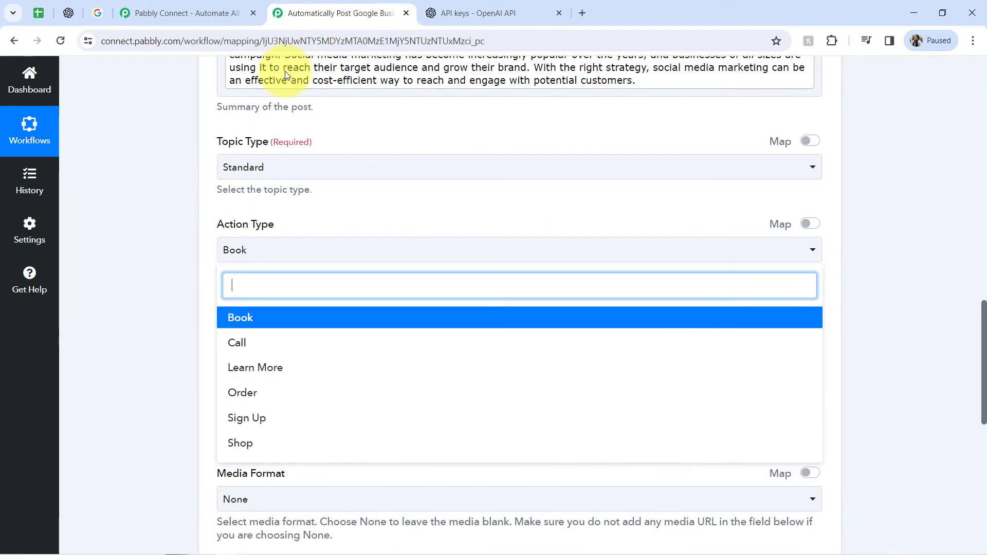
{"action": "left_click", "coordinate": [240, 374]}
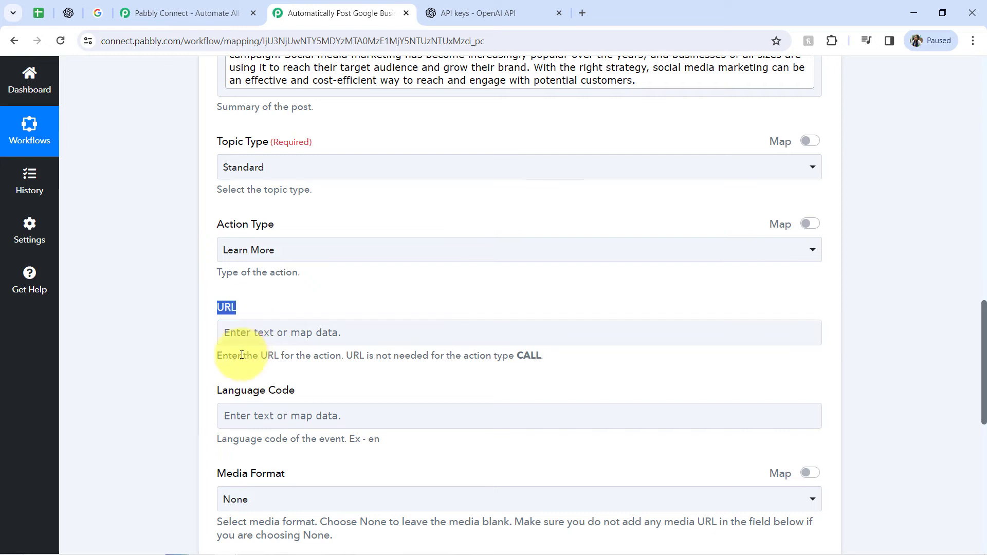
Step: Open the Learn More link of the latest Parampara post on Google separately, copy its web address, and close the page
{"action": "left_click_drag", "start_coordinate": [242, 355], "coordinate": [325, 358]}
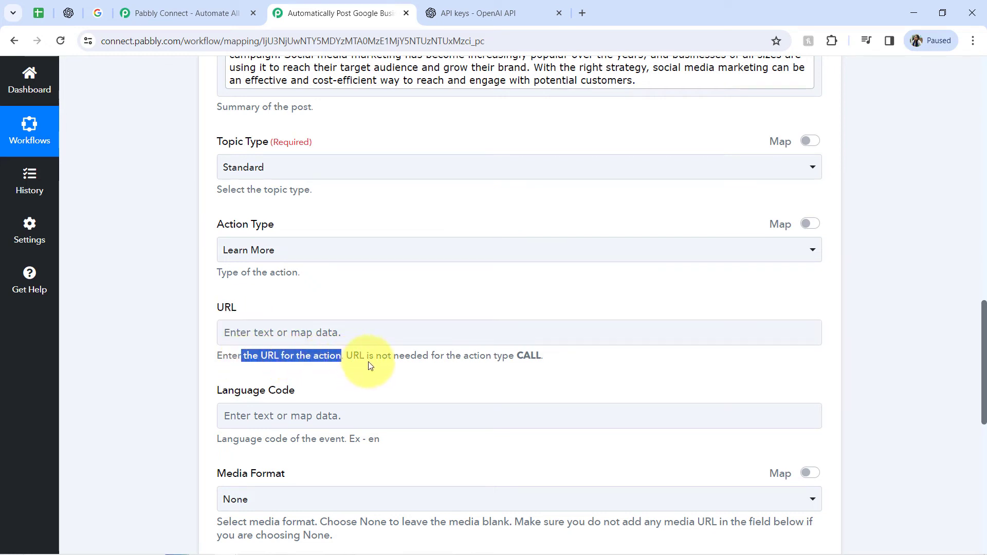
{"action": "left_click_drag", "start_coordinate": [473, 358], "coordinate": [529, 356]}
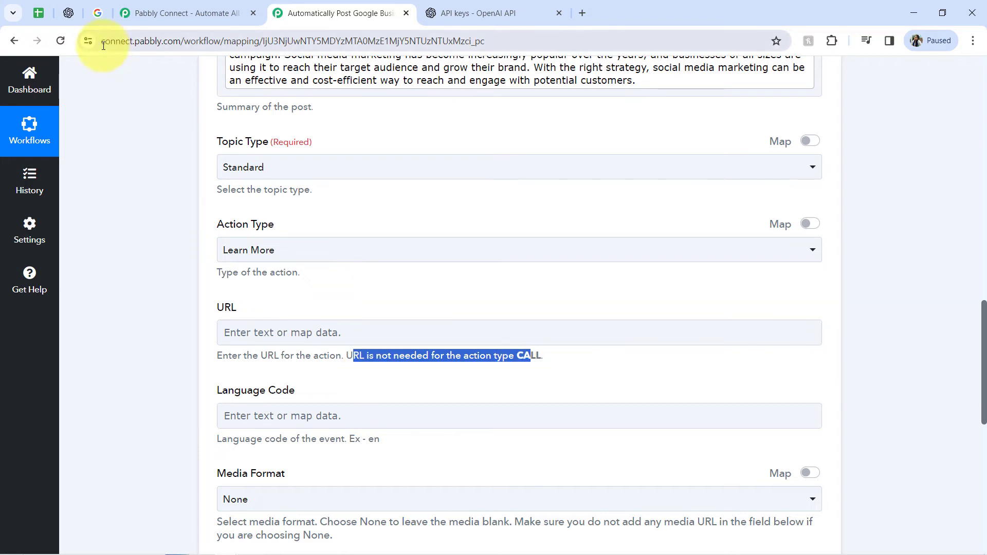
{"action": "left_click", "coordinate": [90, 13]}
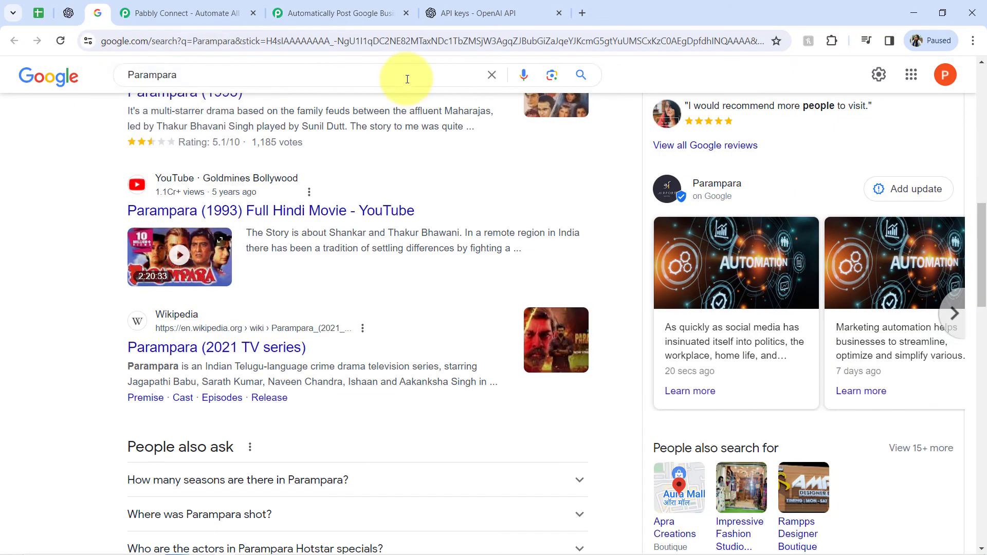
{"action": "right_click", "coordinate": [683, 392]}
{"action": "left_click", "coordinate": [721, 230]}
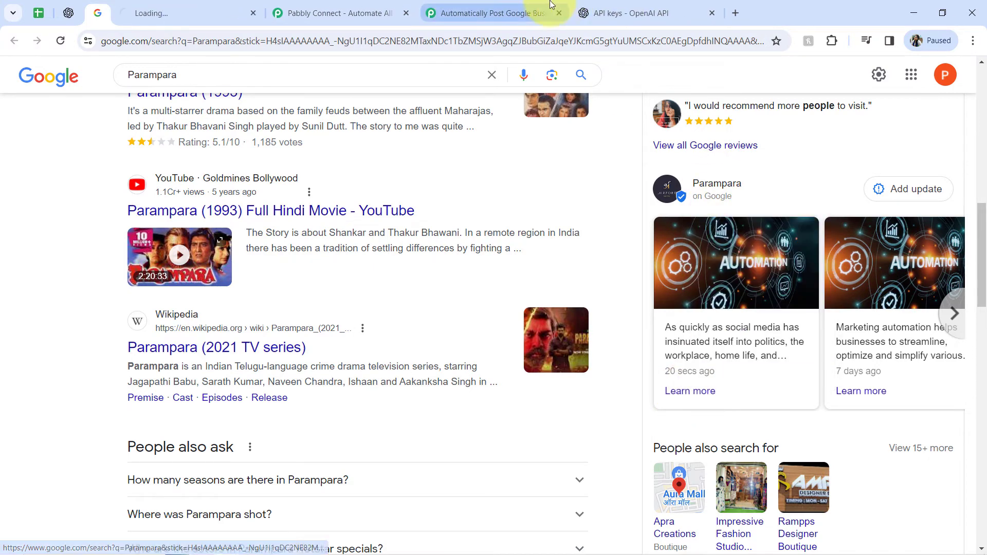
{"action": "left_click", "coordinate": [174, 11]}
{"action": "left_click", "coordinate": [205, 43]}
{"action": "key", "text": "ctrl+c"}
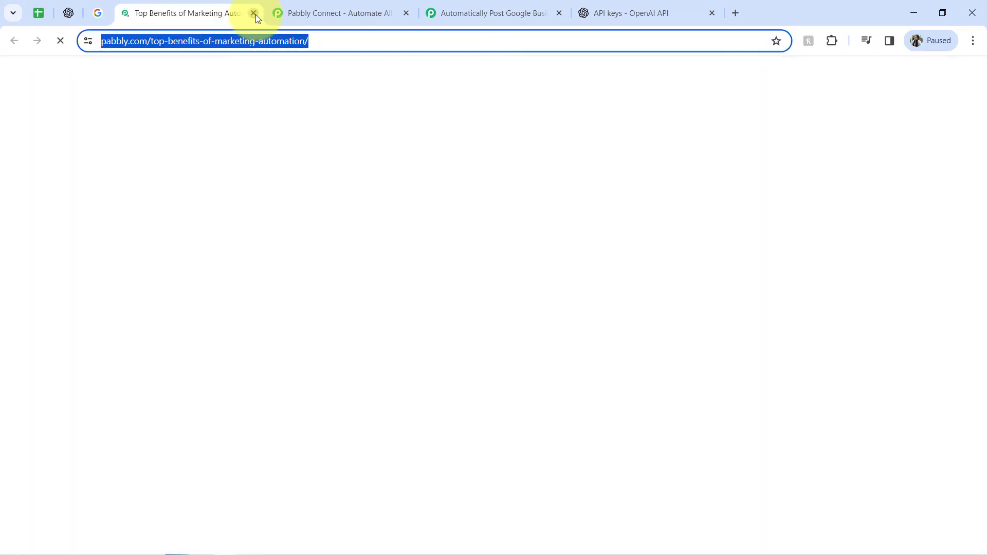
{"action": "left_click", "coordinate": [254, 13]}
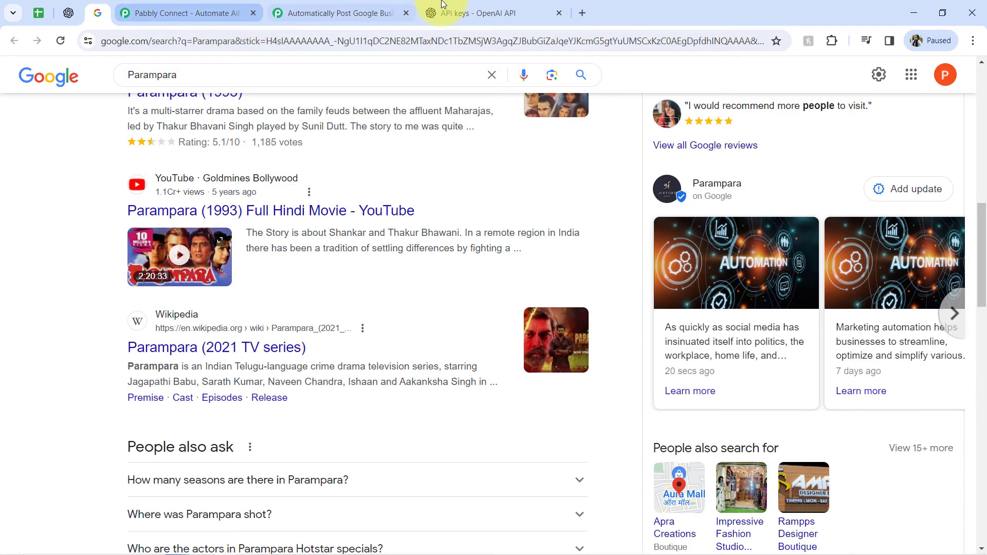
{"action": "left_click", "coordinate": [371, 5]}
{"action": "left_click", "coordinate": [236, 332]}
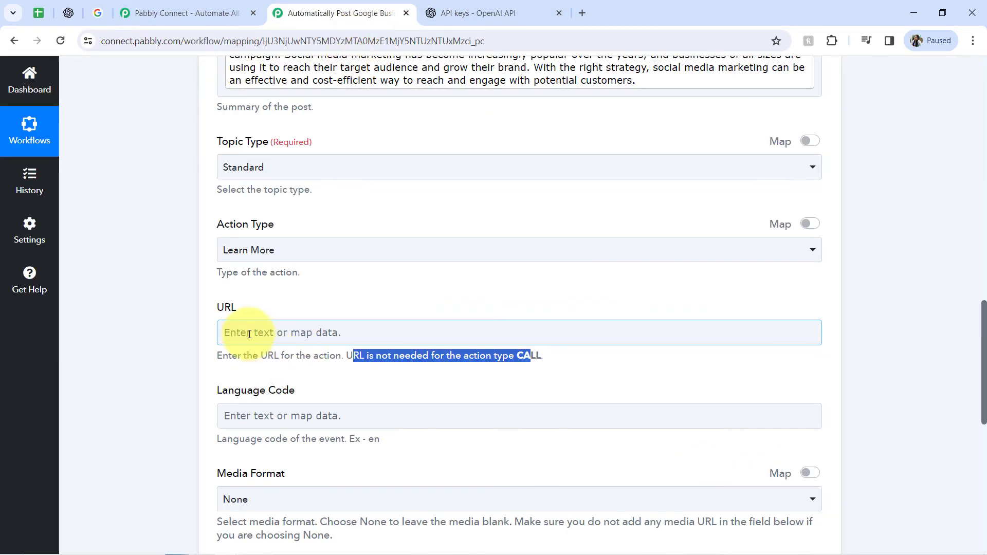
{"action": "key", "text": "ctrl+v"}
{"action": "left_click", "coordinate": [204, 348]}
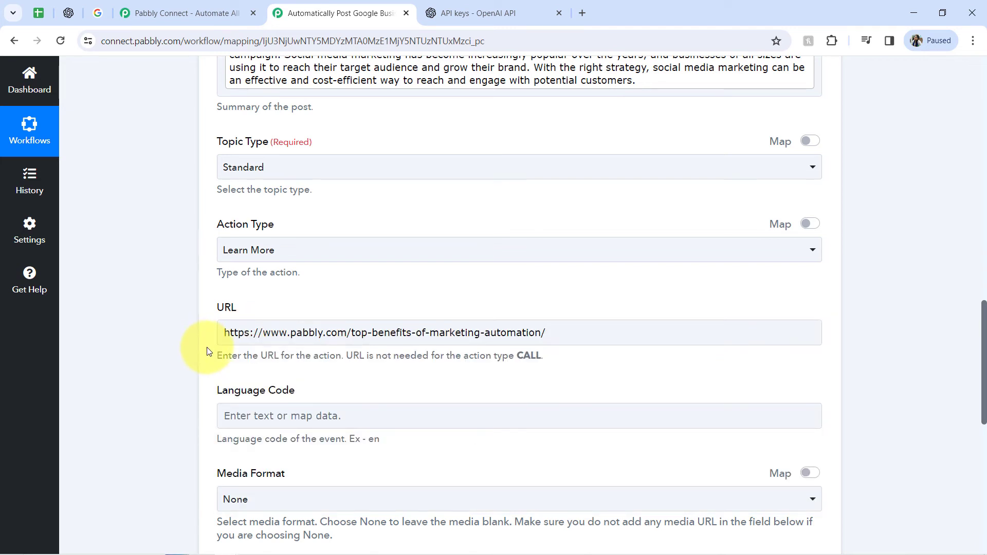
{"action": "left_click_drag", "start_coordinate": [268, 332], "coordinate": [439, 333]}
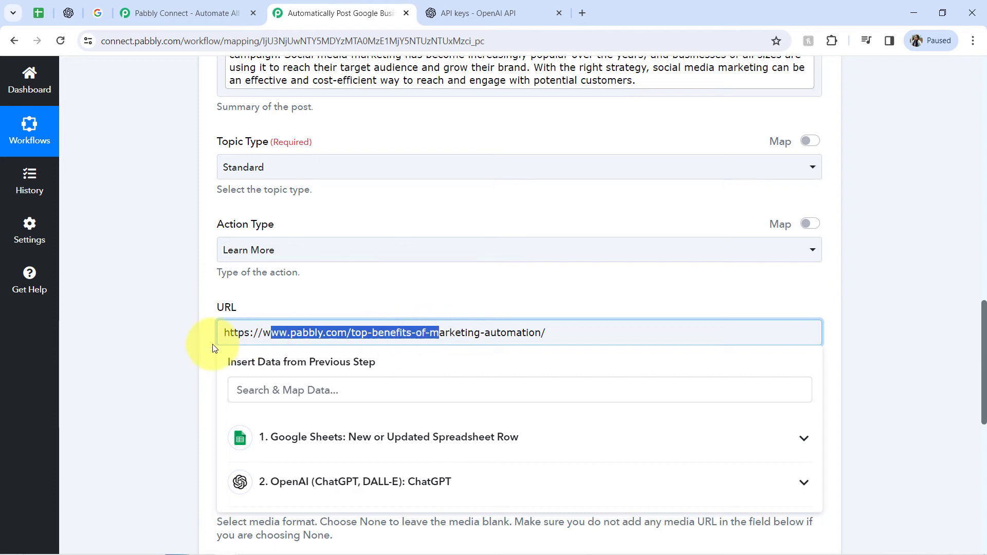
{"action": "left_click", "coordinate": [103, 377]}
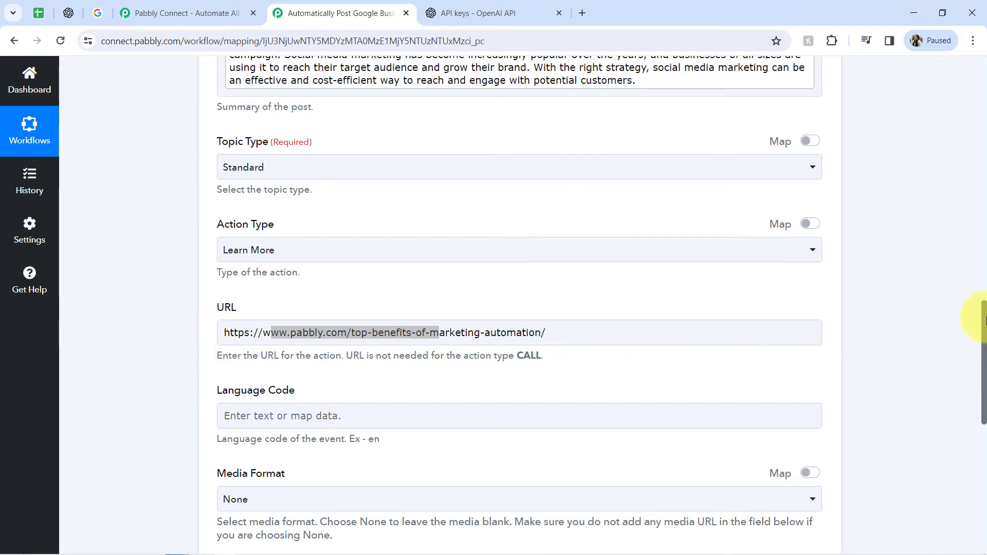
{"action": "left_click_drag", "start_coordinate": [983, 319], "coordinate": [980, 423]}
{"action": "left_click", "coordinate": [289, 187]}
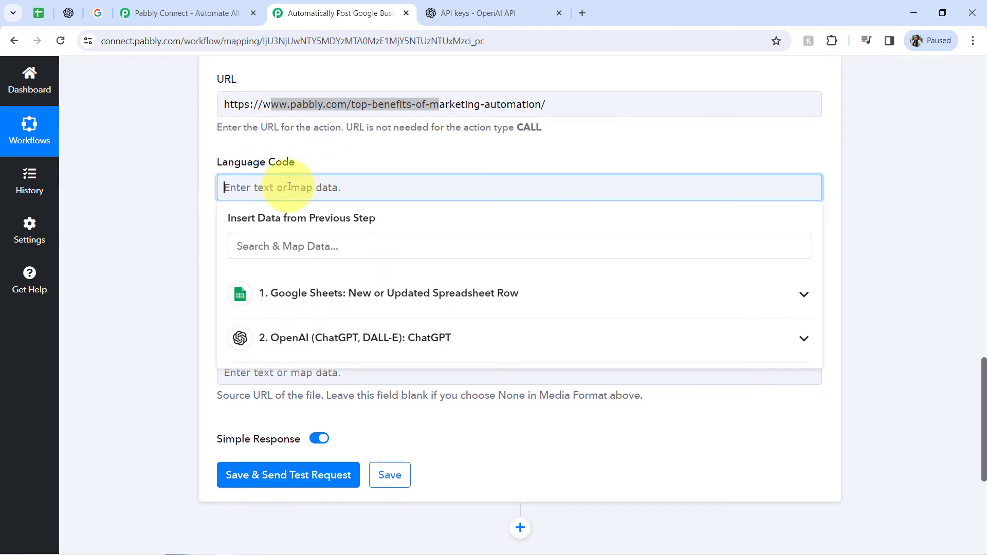
{"action": "double_click", "coordinate": [281, 190]}
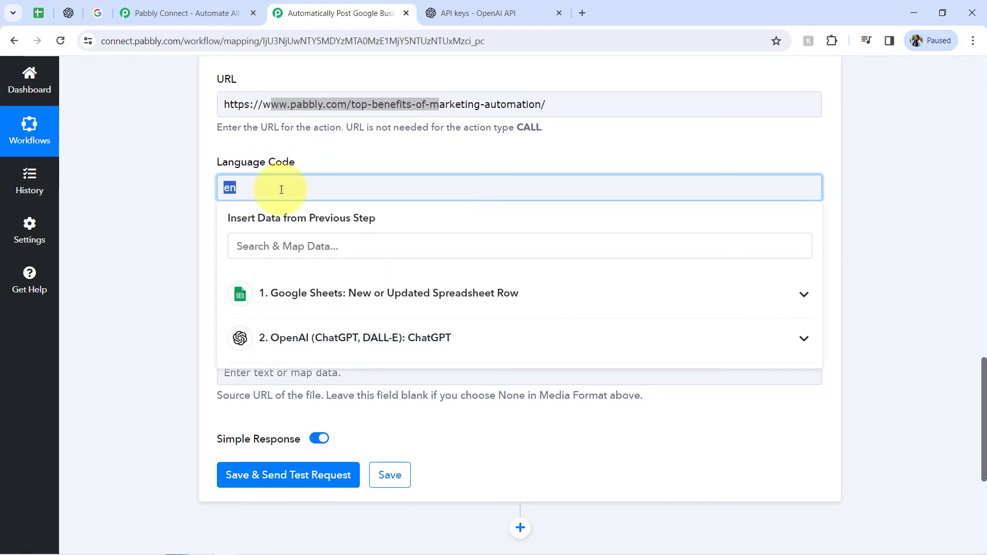
{"action": "key", "text": "BackSpace"}
{"action": "left_click", "coordinate": [177, 247]}
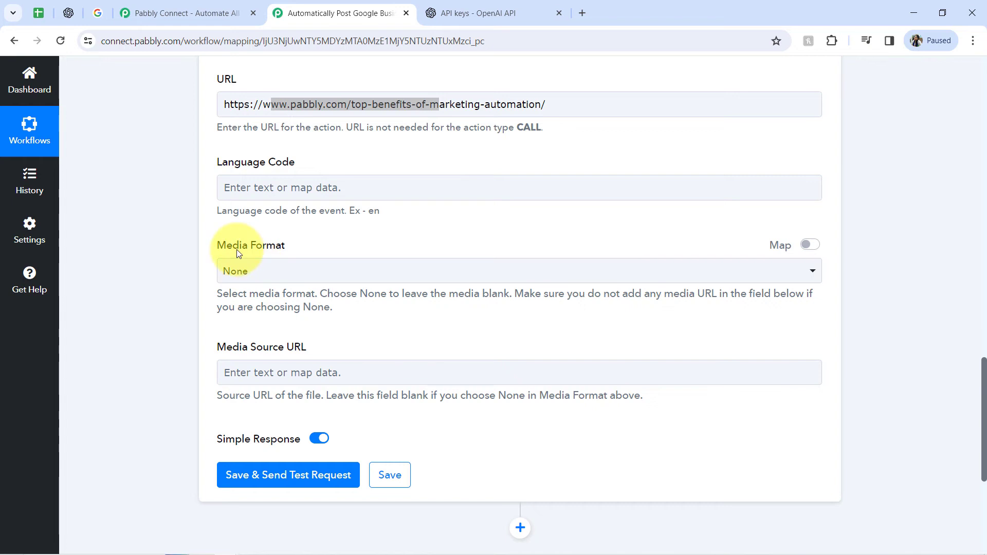
Step: Set the Media Format of the Google Business Profile post to Photo
{"action": "double_click", "coordinate": [267, 246]}
{"action": "left_click", "coordinate": [249, 277]}
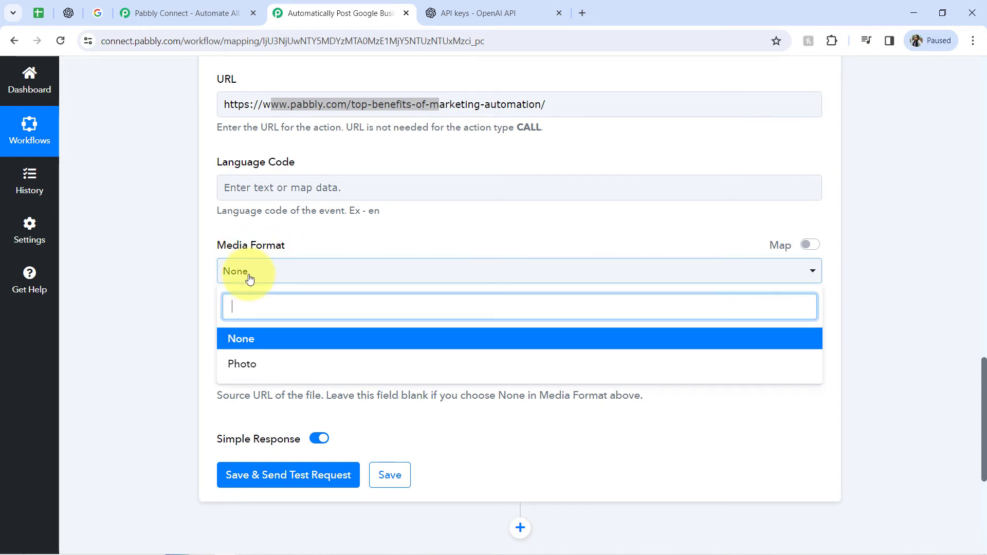
{"action": "left_click", "coordinate": [248, 365]}
{"action": "left_click", "coordinate": [95, 16]}
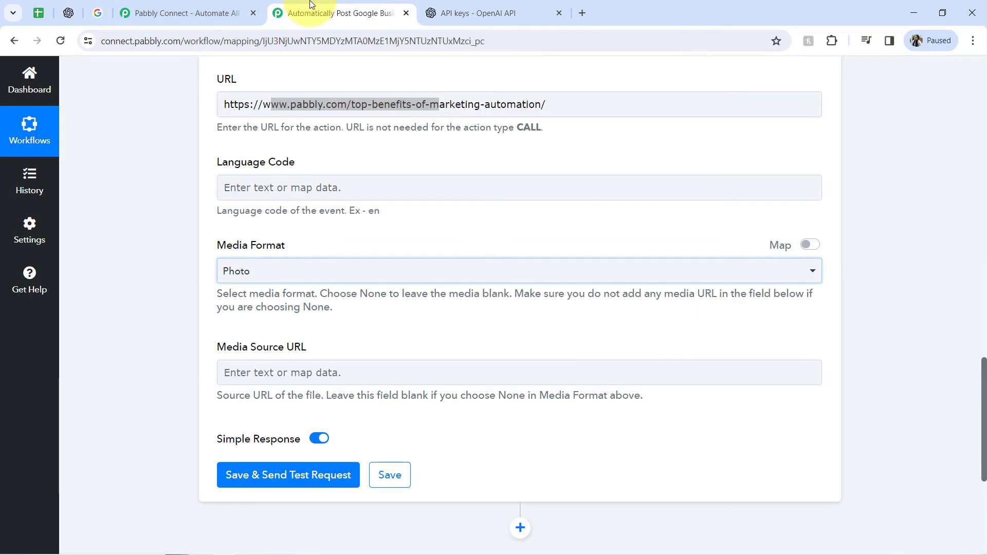
{"action": "left_click", "coordinate": [295, 13]}
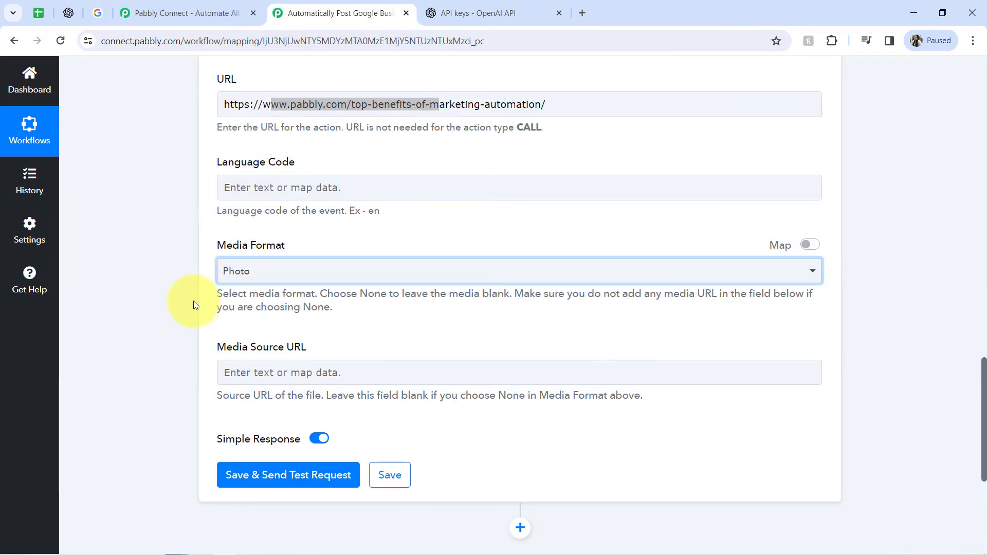
{"action": "left_click", "coordinate": [194, 305]}
Step: Map Image To Be Inserted from the Google Sheets step to the Media Source URL, and save and send a test request
{"action": "left_click_drag", "start_coordinate": [984, 379], "coordinate": [984, 411]}
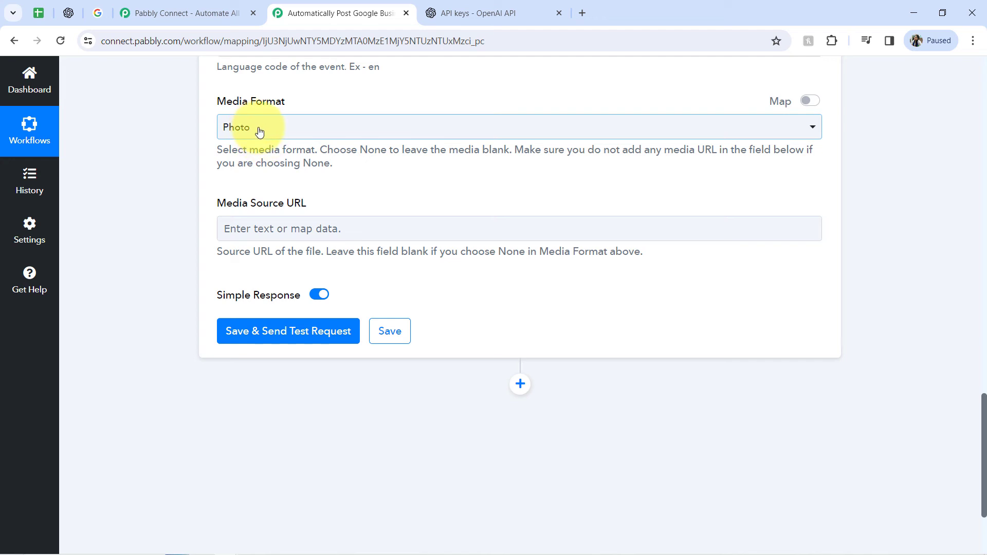
{"action": "left_click", "coordinate": [324, 227]}
{"action": "left_click", "coordinate": [299, 347]}
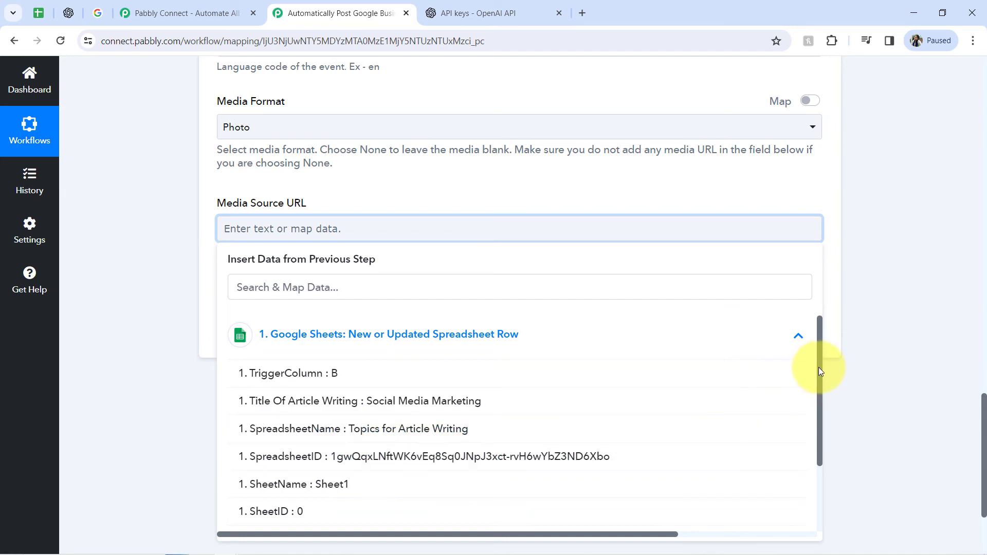
{"action": "left_click_drag", "start_coordinate": [818, 367], "coordinate": [815, 445]}
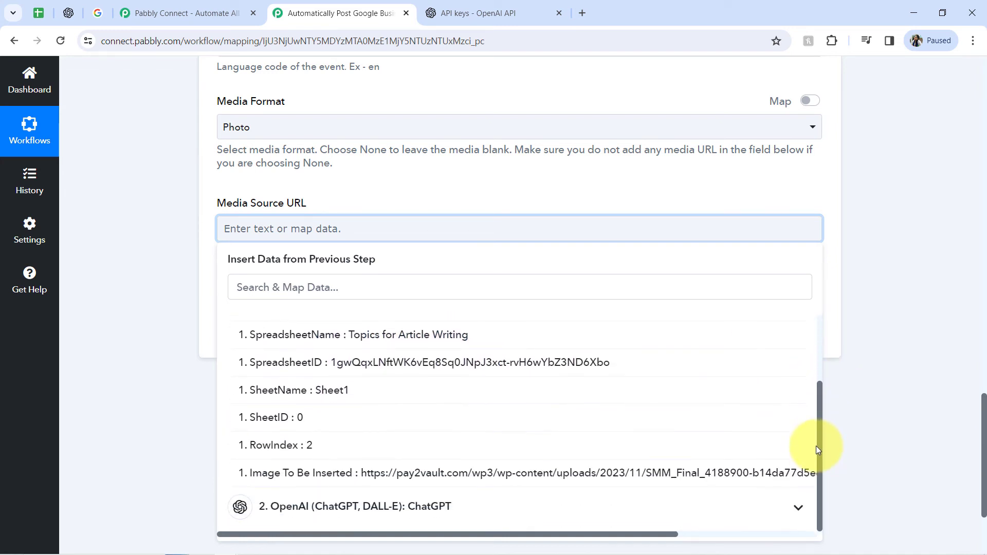
{"action": "left_click", "coordinate": [689, 469]}
{"action": "left_click", "coordinate": [185, 246]}
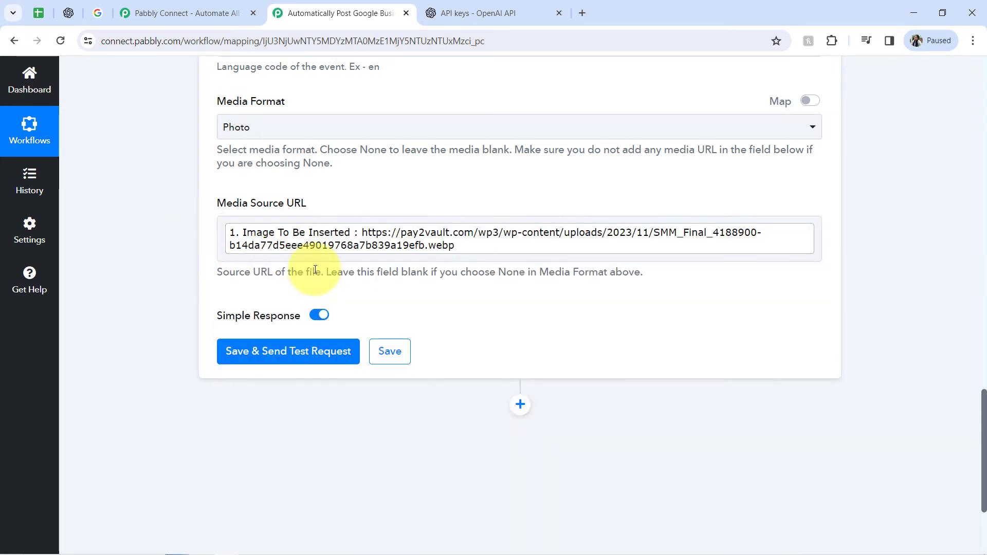
{"action": "left_click", "coordinate": [311, 354]}
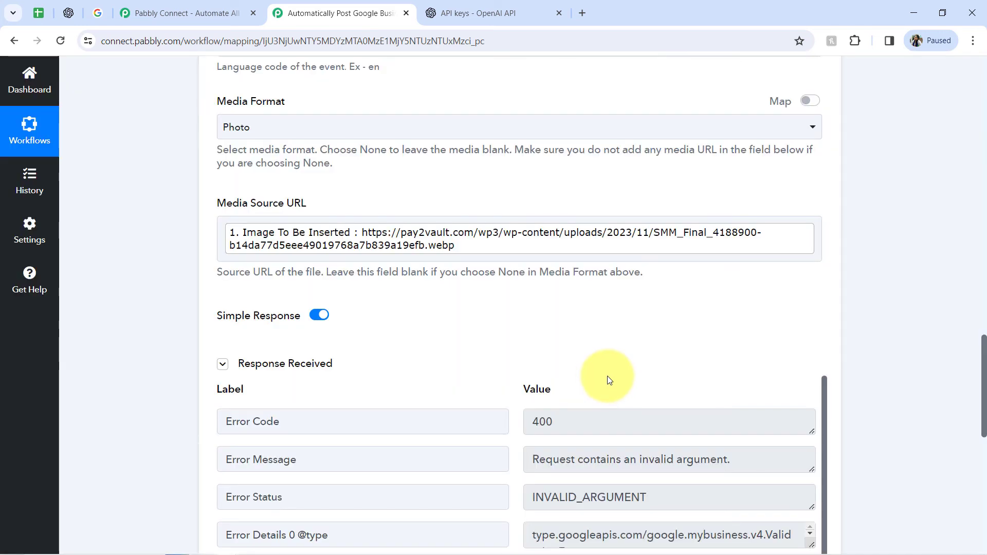
Step: Examine the error code, status, detail message and image URL's file extension in the received response
{"action": "left_click_drag", "start_coordinate": [565, 426], "coordinate": [538, 426]}
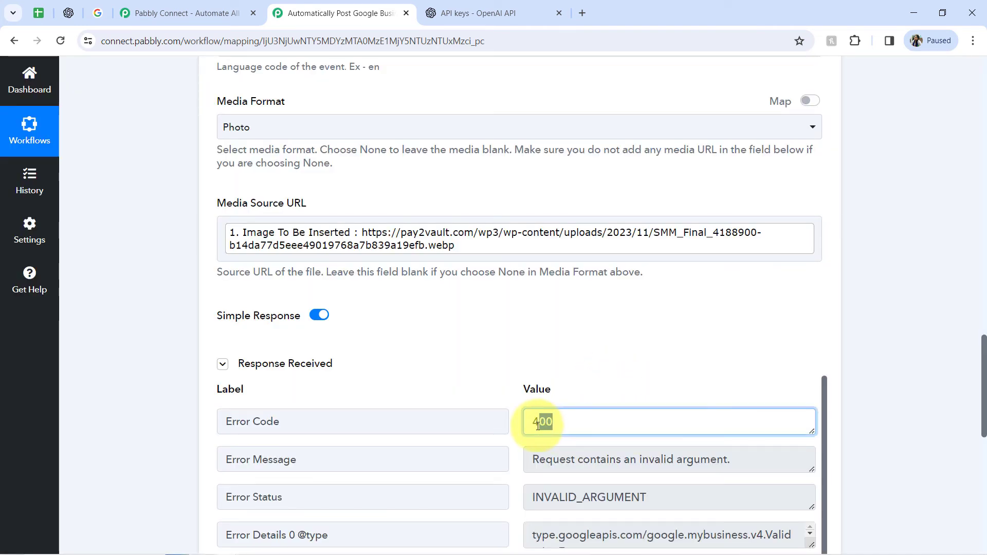
{"action": "left_click_drag", "start_coordinate": [984, 393], "coordinate": [984, 416]}
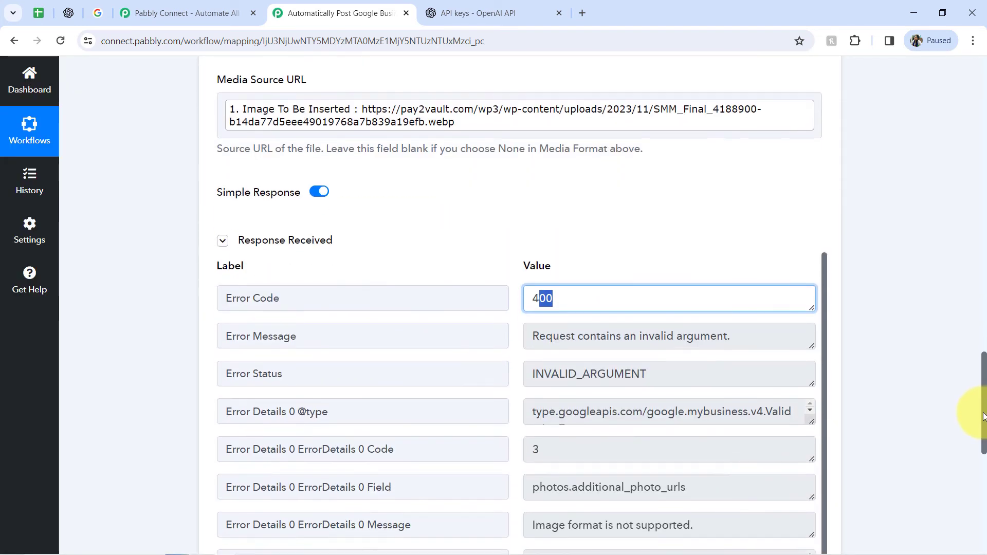
{"action": "left_click_drag", "start_coordinate": [582, 373], "coordinate": [631, 374]}
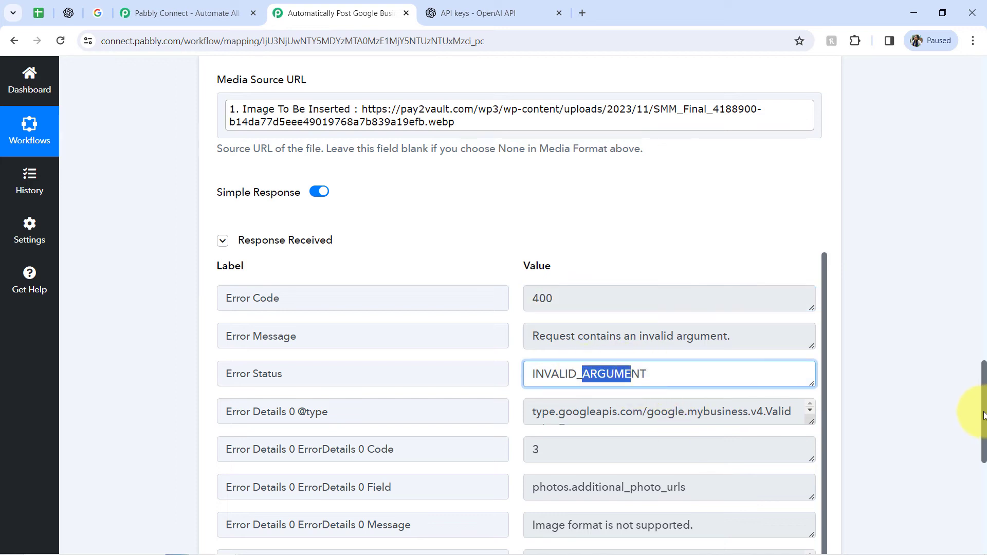
{"action": "left_click_drag", "start_coordinate": [983, 415], "coordinate": [983, 448]}
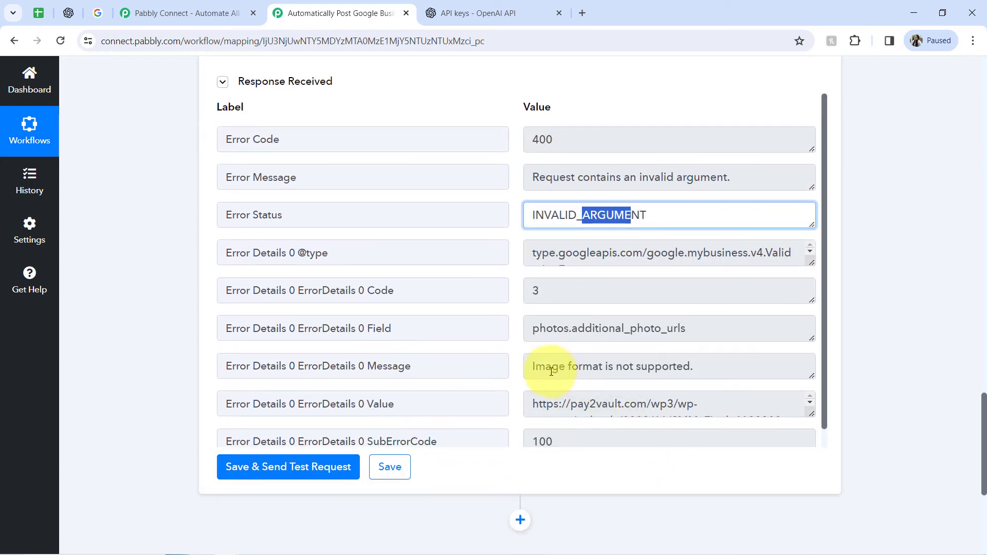
{"action": "left_click_drag", "start_coordinate": [550, 371], "coordinate": [700, 373]}
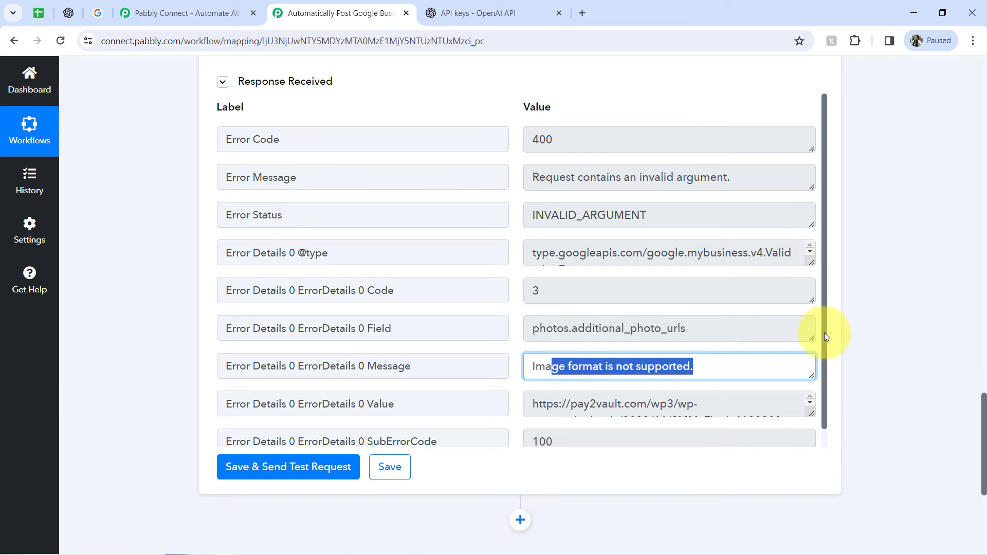
{"action": "left_click_drag", "start_coordinate": [824, 335], "coordinate": [812, 443]}
{"action": "left_click", "coordinate": [737, 418]}
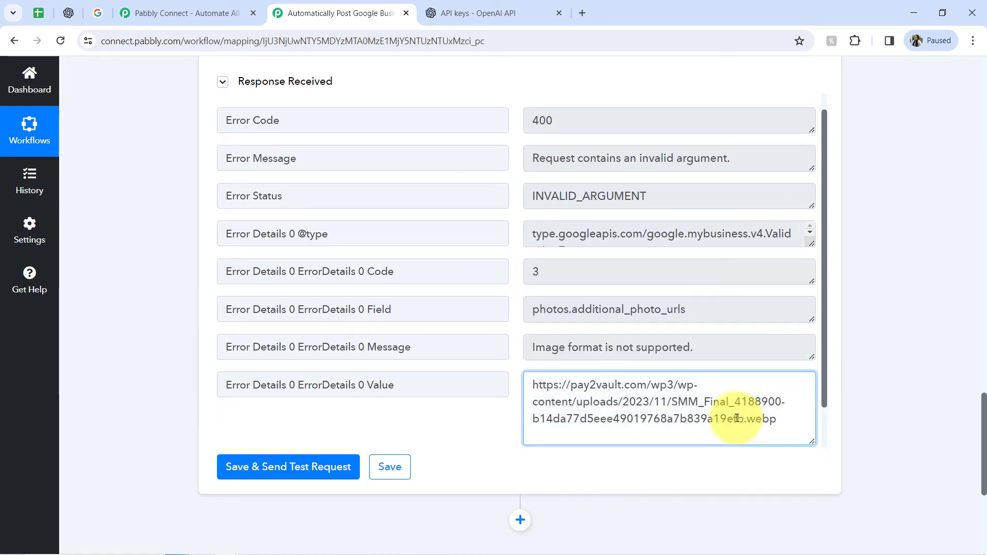
{"action": "left_click_drag", "start_coordinate": [737, 418], "coordinate": [763, 421]}
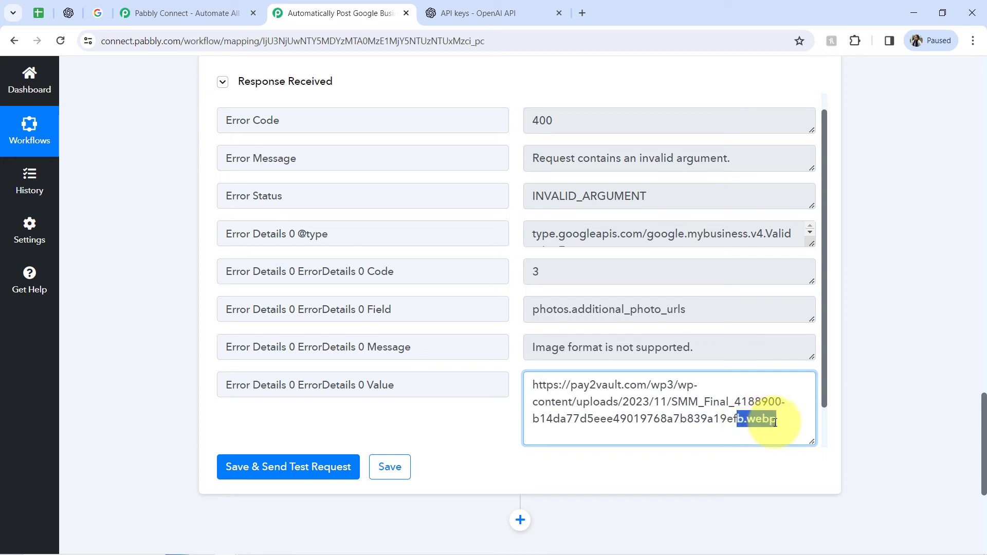
Step: Copy the .jpg image URL from cell B3 of the Topics for Article Writing sheet in Google Sheets
{"action": "left_click", "coordinate": [96, 16]}
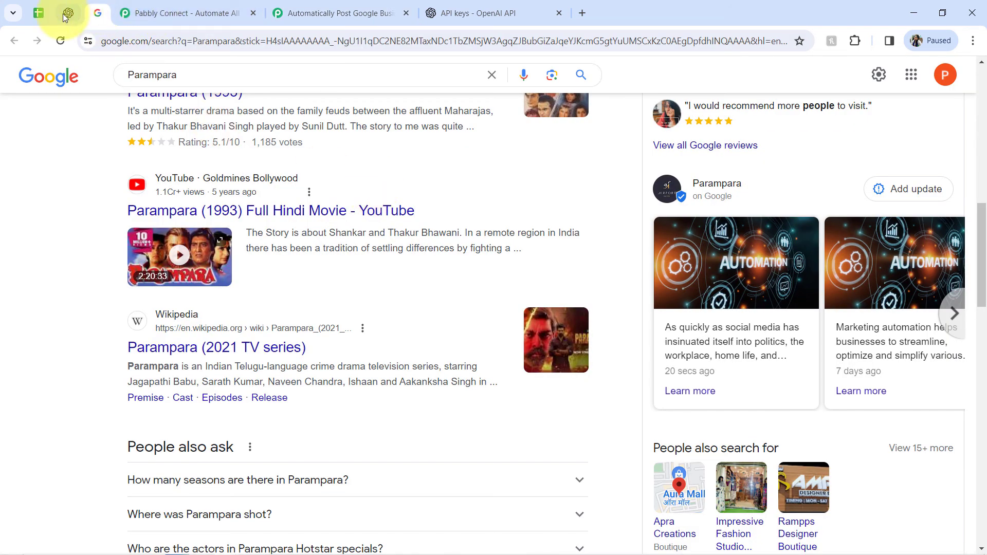
{"action": "left_click", "coordinate": [40, 22]}
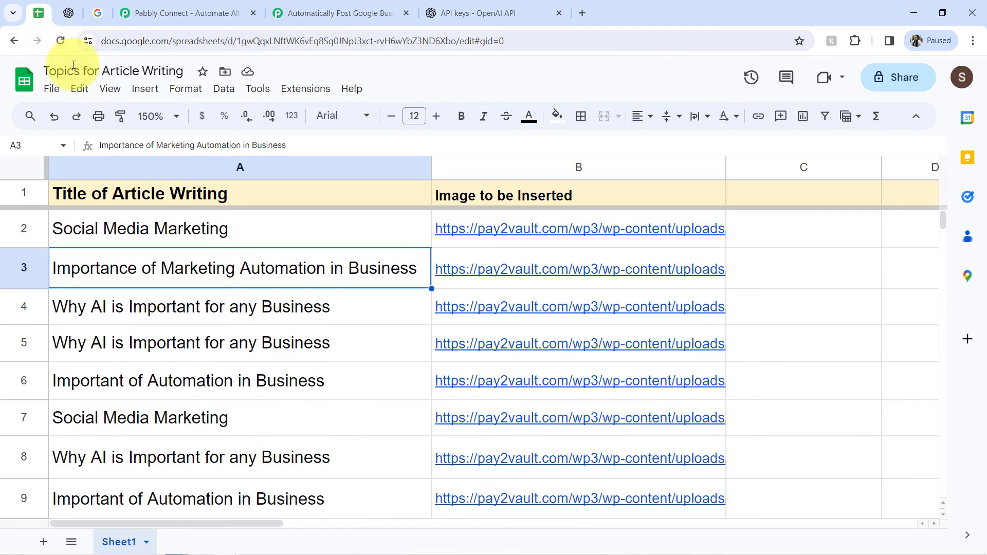
{"action": "left_click", "coordinate": [690, 225]}
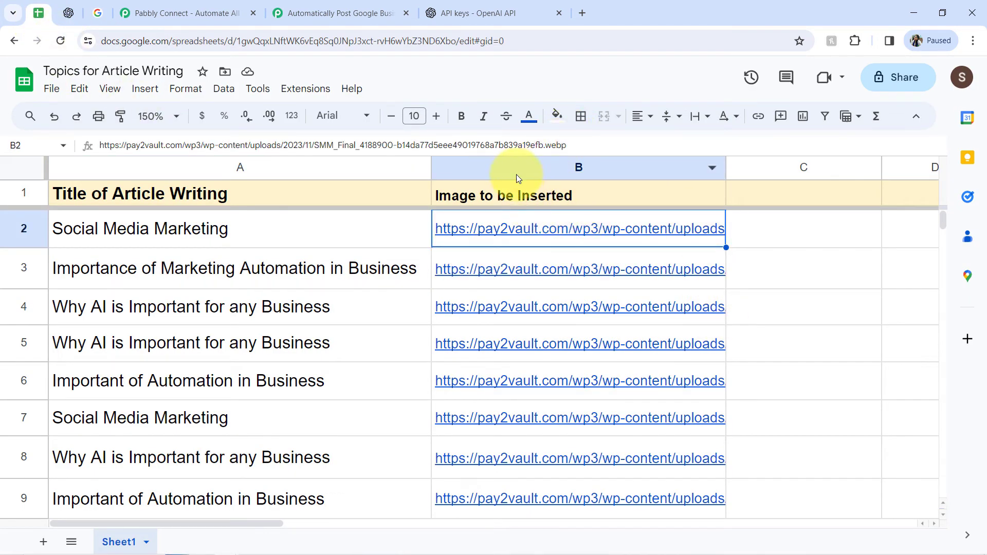
{"action": "left_click", "coordinate": [654, 268]}
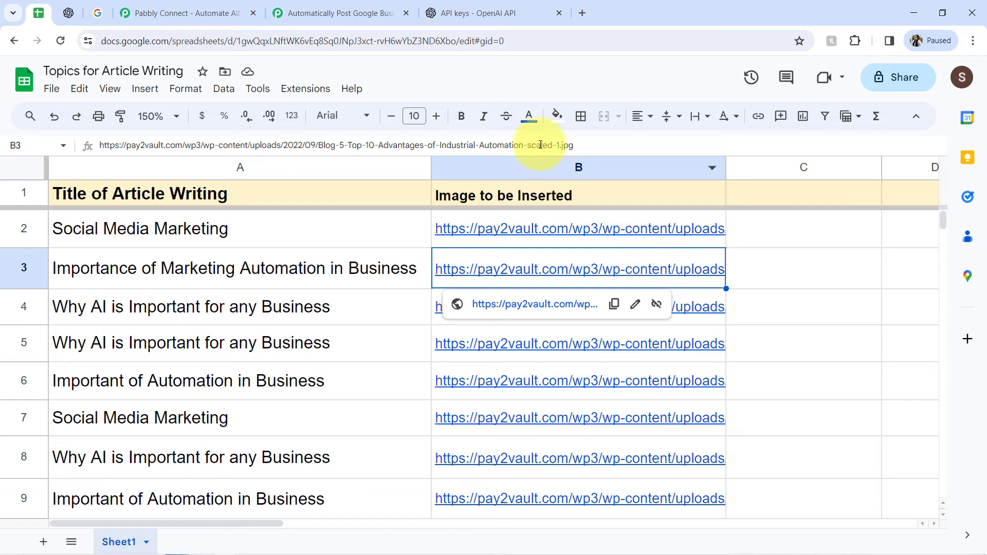
{"action": "left_click_drag", "start_coordinate": [560, 146], "coordinate": [95, 165]}
{"action": "key", "text": "ctrl+c"}
{"action": "left_click", "coordinate": [122, 252]}
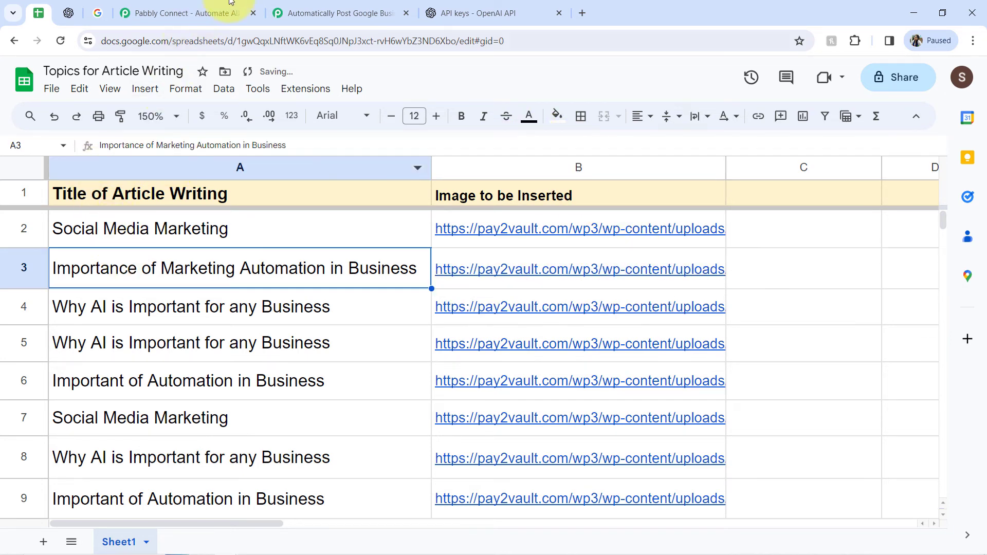
{"action": "left_click", "coordinate": [334, 13]}
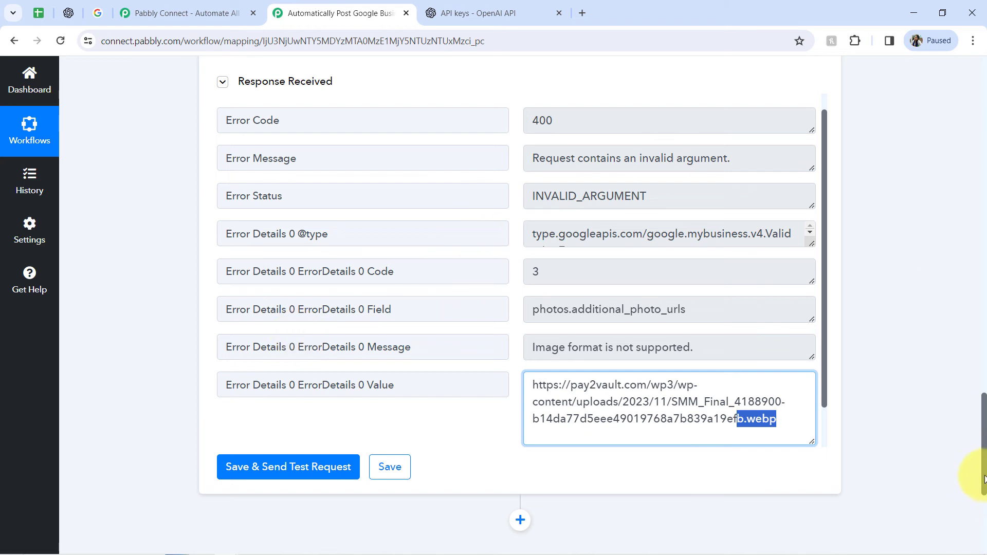
{"action": "scroll", "coordinate": [969, 441], "scroll_direction": "up", "scroll_amount": 5}
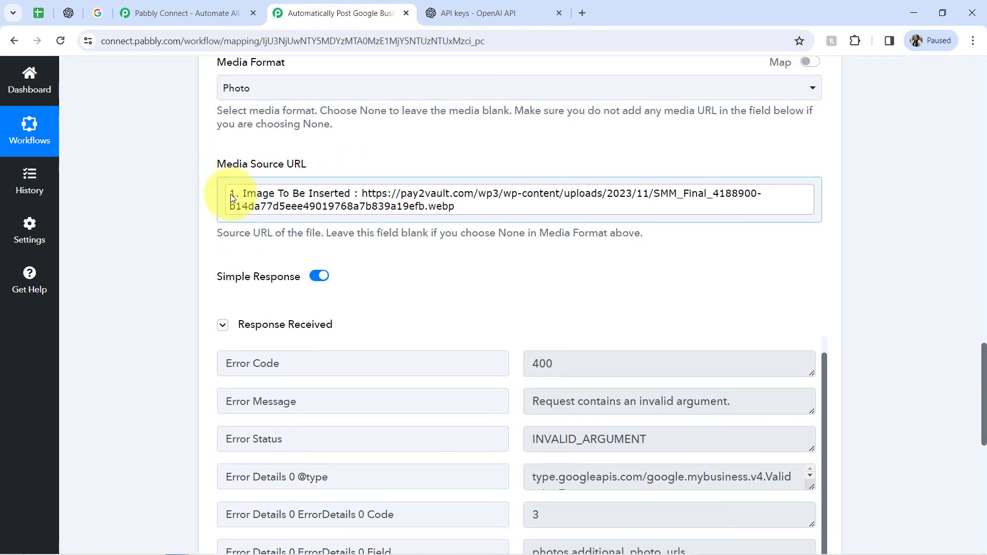
{"action": "left_click", "coordinate": [224, 192]}
{"action": "key", "text": "BackSpace"}
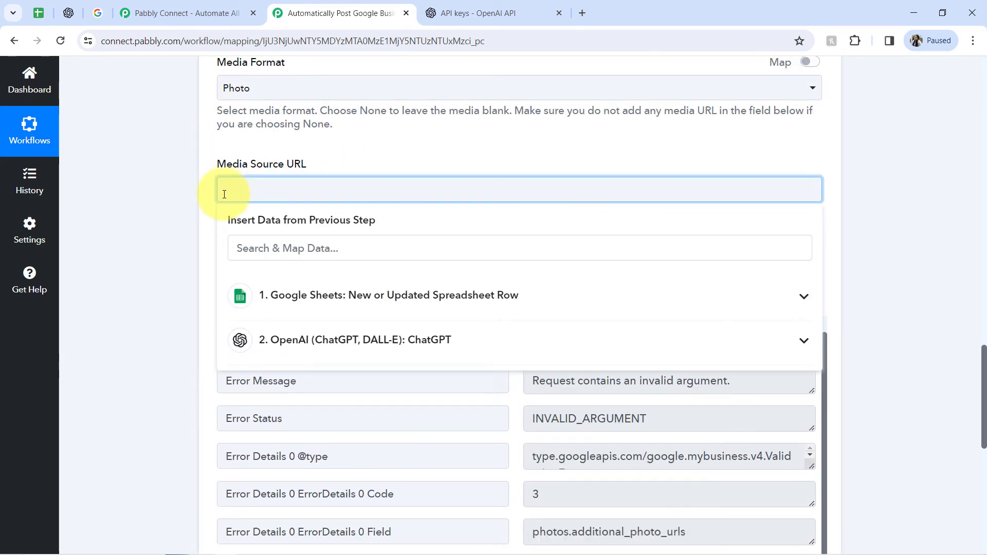
{"action": "left_click", "coordinate": [39, 12]}
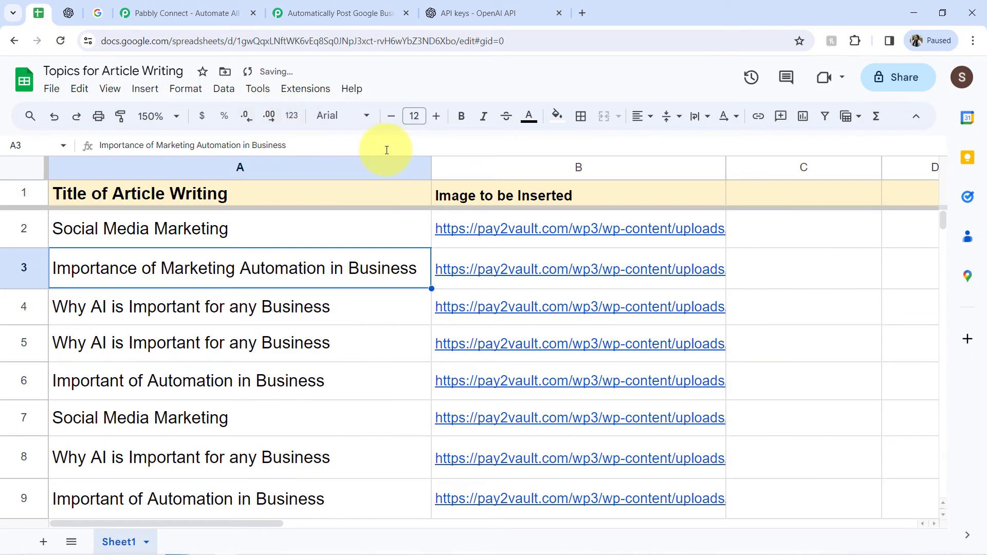
{"action": "left_click", "coordinate": [475, 170]}
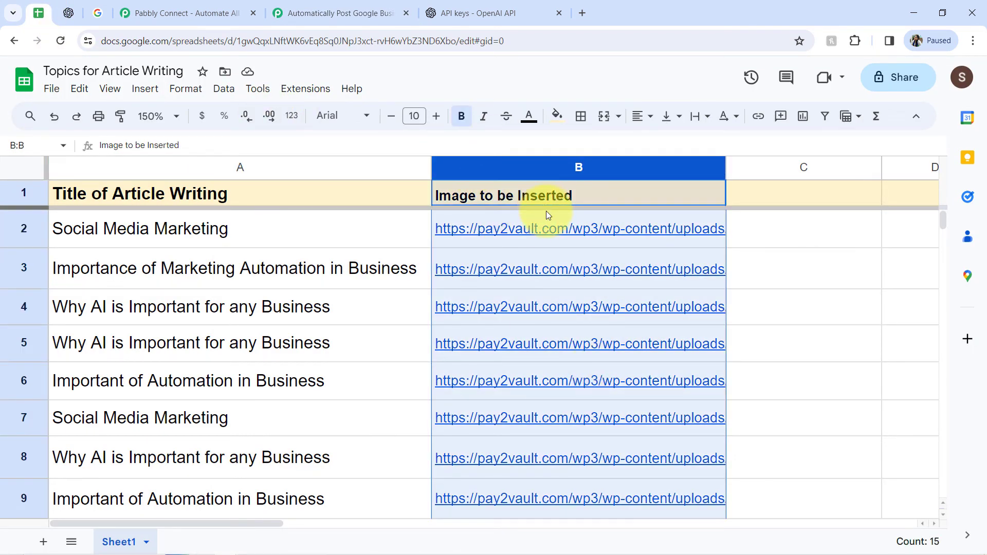
{"action": "left_click", "coordinate": [334, 13]}
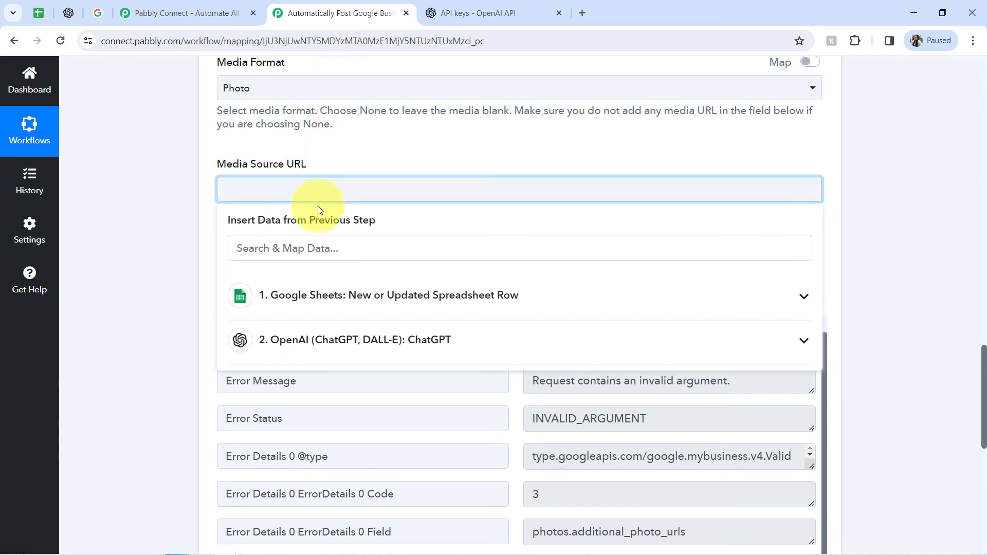
{"action": "key", "text": "ctrl+v"}
{"action": "left_click", "coordinate": [206, 306]}
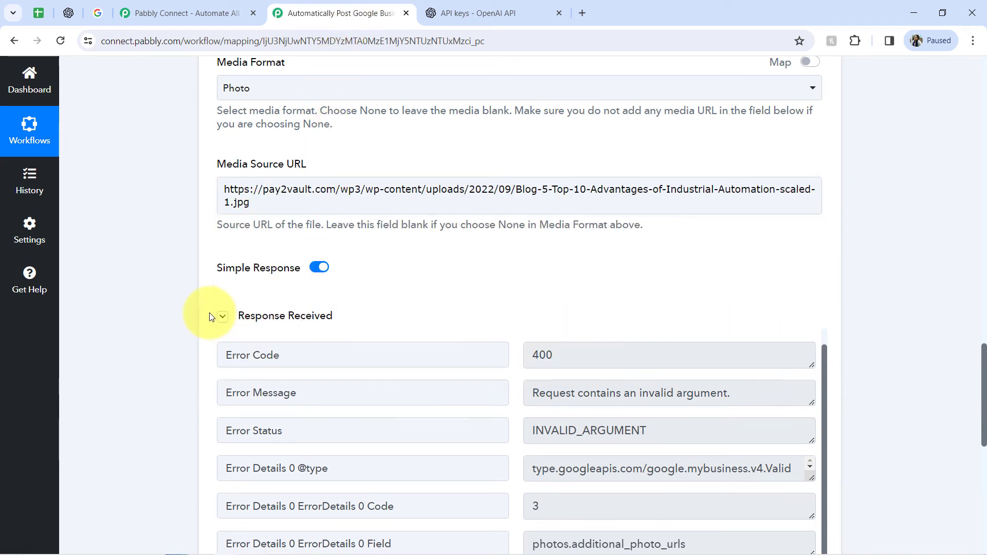
{"action": "left_click", "coordinate": [237, 318]}
{"action": "left_click", "coordinate": [254, 348]}
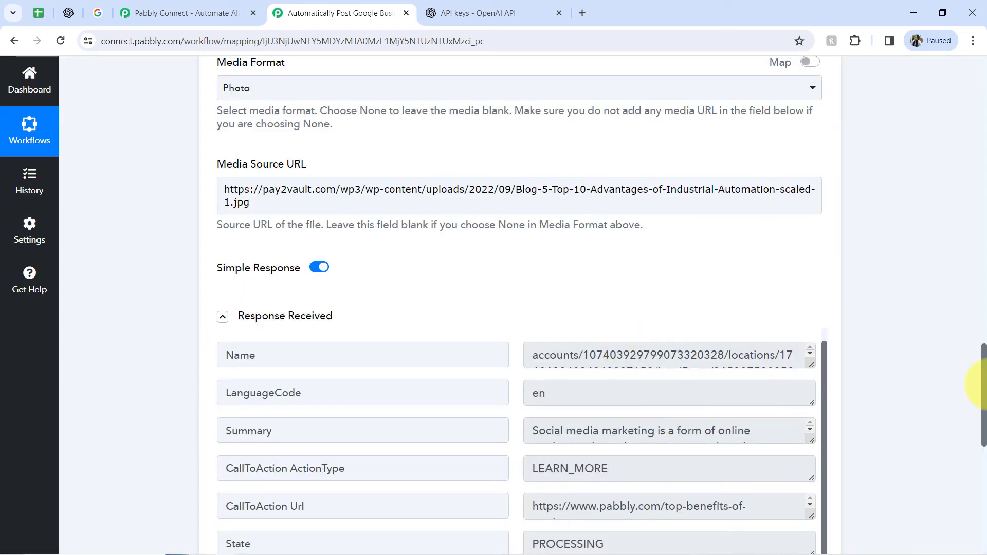
Step: Review the received response and reload the Google results page for Parampara to check the business profile's latest update
{"action": "left_click_drag", "start_coordinate": [983, 379], "coordinate": [983, 419]}
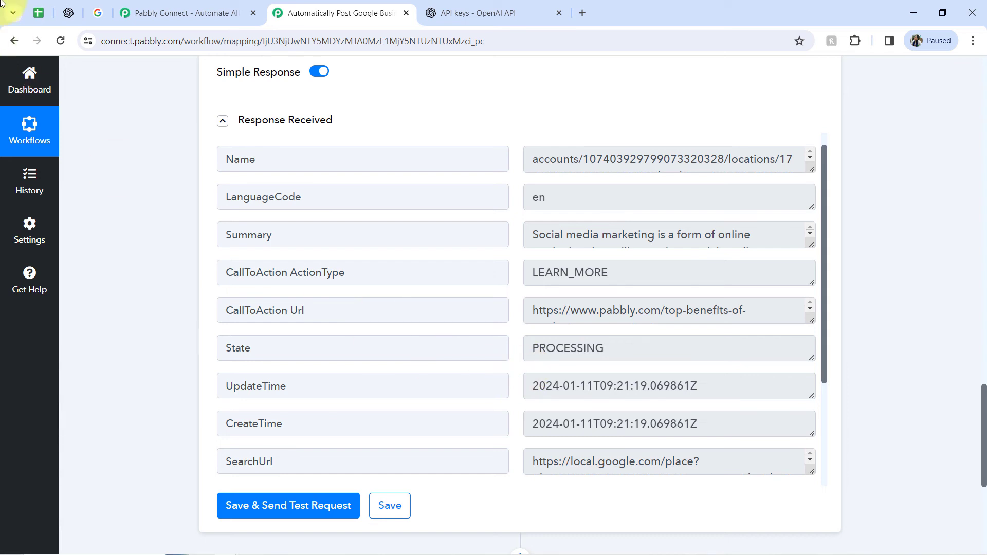
{"action": "left_click", "coordinate": [97, 14]}
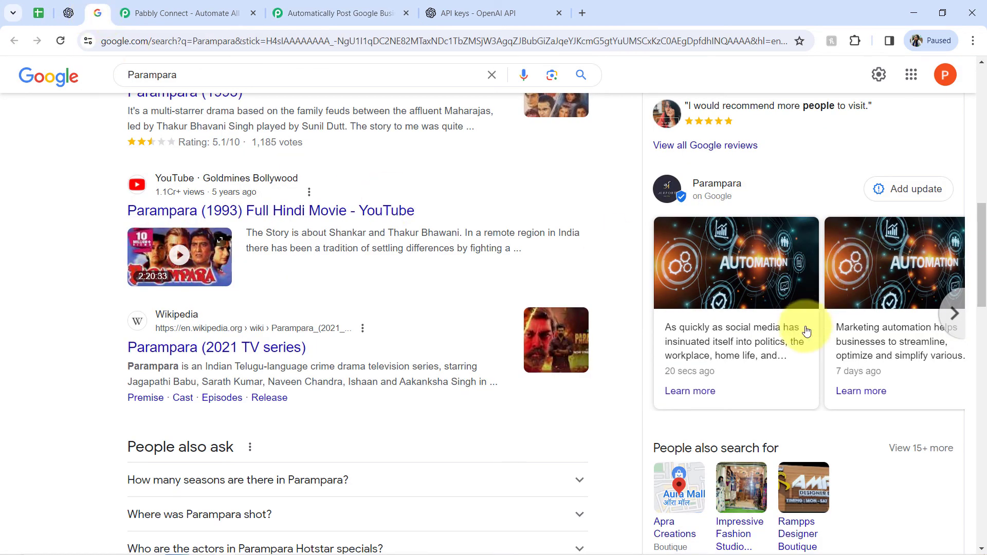
{"action": "left_click", "coordinate": [59, 41]}
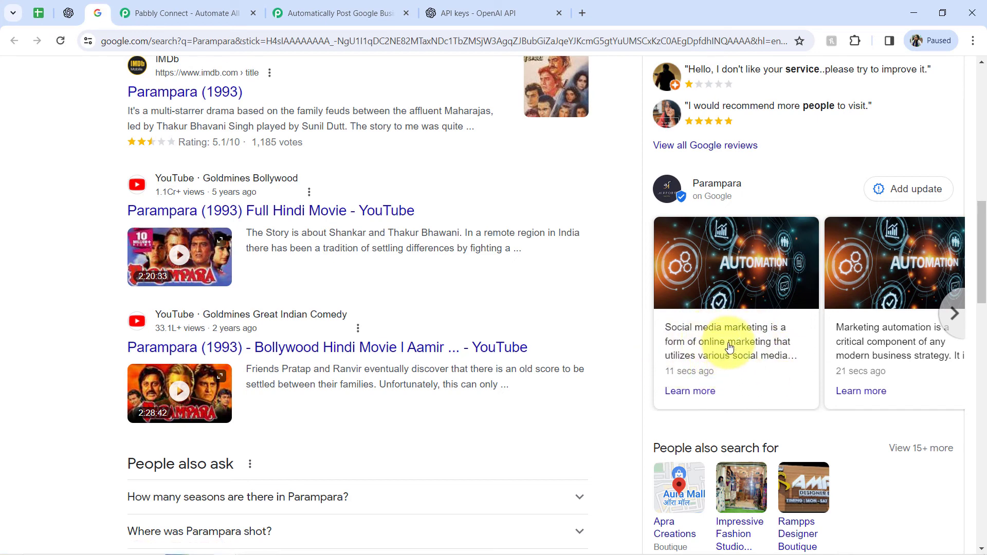
Step: Expand the response's Summary in Pabbly Connect and copy its opening text through "platforms to promote products"
{"action": "left_click", "coordinate": [304, 8]}
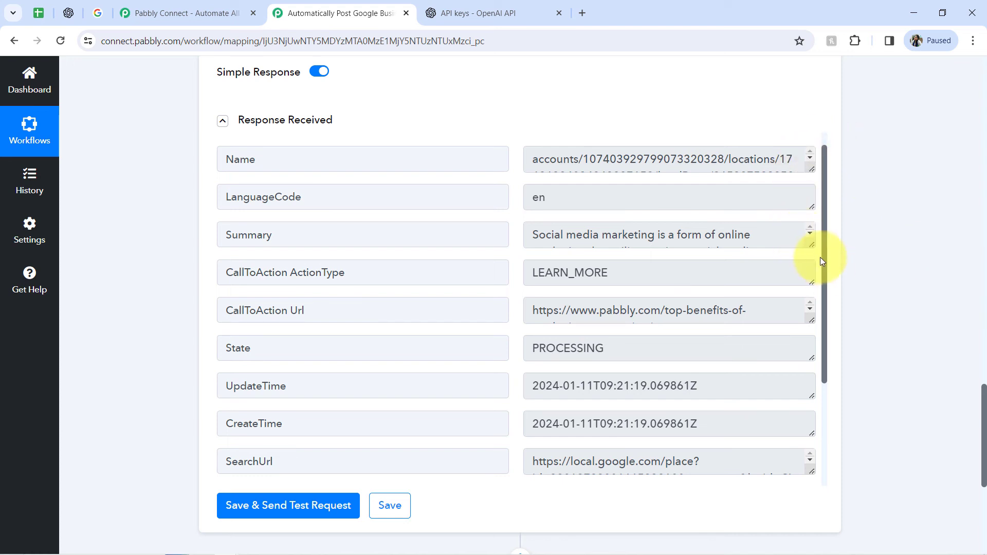
{"action": "left_click_drag", "start_coordinate": [813, 248], "coordinate": [811, 458]}
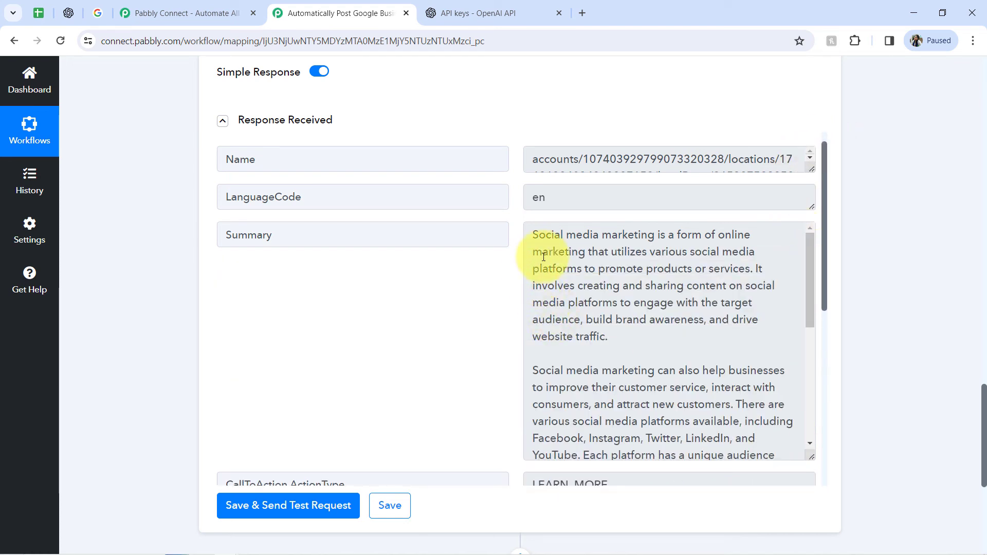
{"action": "left_click_drag", "start_coordinate": [535, 235], "coordinate": [692, 269]}
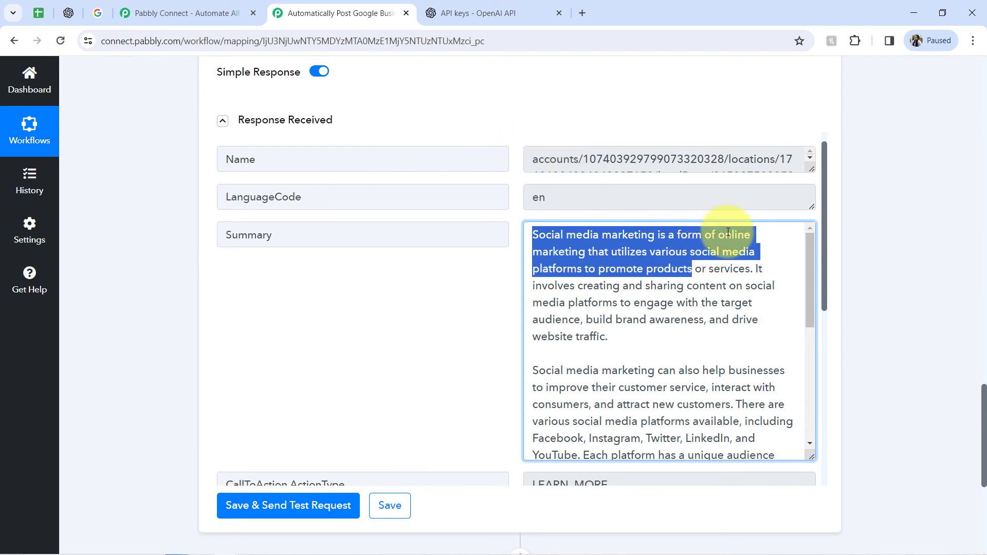
Step: Search the Google results page for the copied Summary text, shortened to end at "online marketing that utilizes vari"
{"action": "left_click", "coordinate": [97, 13]}
{"action": "key", "text": "ctrl+f"}
{"action": "key", "text": "ctrl+v"}
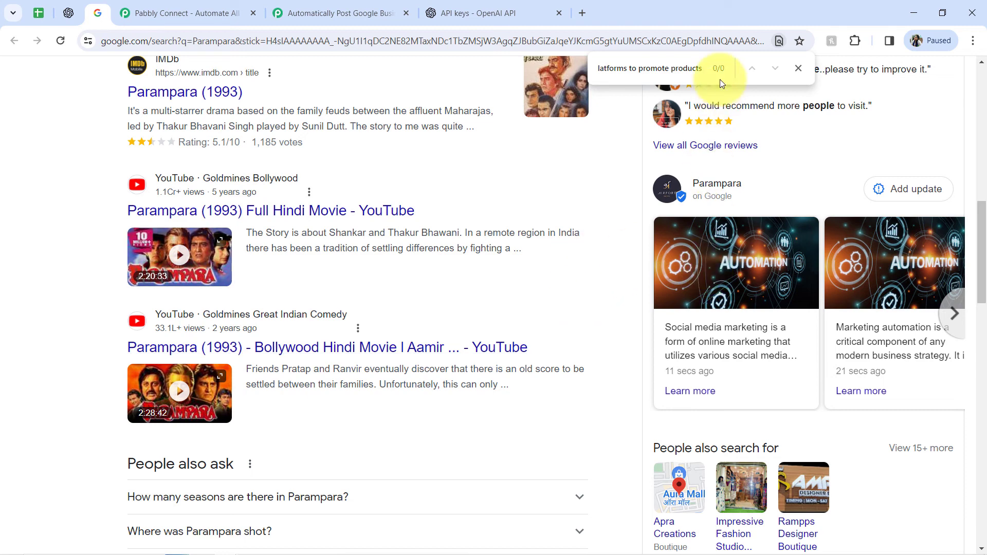
{"action": "key", "text": "Left"}
{"action": "key", "text": "Left"}
{"action": "key", "text": "Left"}
{"action": "key", "text": "Left"}
{"action": "key", "text": "Left"}
{"action": "key", "text": "Left"}
{"action": "key", "text": "Left"}
{"action": "key", "text": "Left"}
{"action": "key", "text": "Left"}
{"action": "key", "text": "Left"}
{"action": "key", "text": "Left"}
{"action": "key", "text": "Left"}
{"action": "key", "text": "Left"}
{"action": "key", "text": "Left"}
{"action": "key", "text": "Left"}
{"action": "key", "text": "Left"}
{"action": "key", "text": "Left"}
{"action": "key", "text": "Left"}
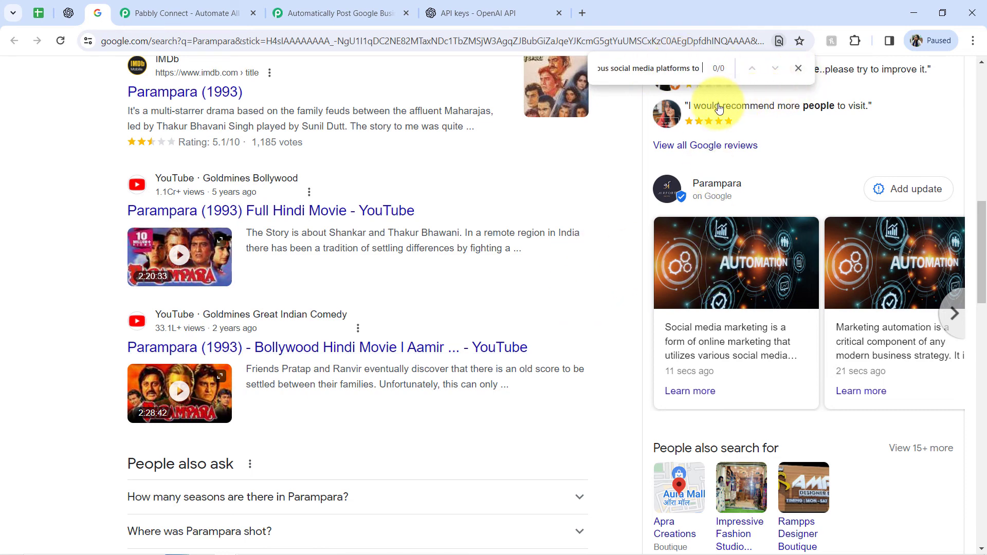
{"action": "key", "text": "shift+End"}
{"action": "key", "text": "Delete"}
{"action": "key", "text": "BackSpace"}
{"action": "key", "text": "BackSpace"}
{"action": "key", "text": "BackSpace"}
{"action": "key", "text": "BackSpace"}
{"action": "key", "text": "BackSpace"}
{"action": "key", "text": "BackSpace"}
{"action": "key", "text": "BackSpace"}
{"action": "key", "text": "BackSpace"}
{"action": "key", "text": "BackSpace"}
{"action": "key", "text": "BackSpace"}
{"action": "key", "text": "BackSpace"}
{"action": "key", "text": "BackSpace"}
{"action": "key", "text": "BackSpace"}
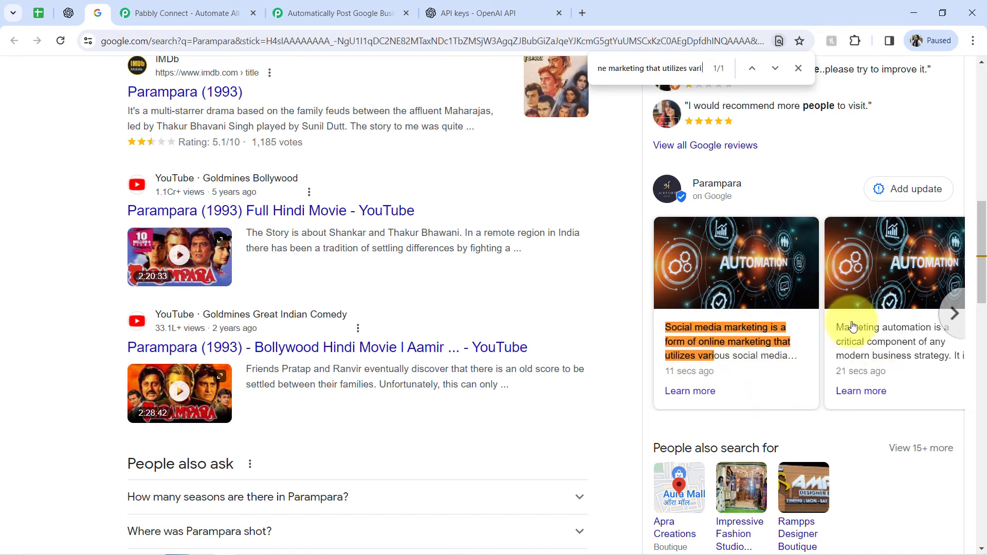
Step: Return to the Pabbly Connect workflow and review its Google Sheets, OpenAI and Google Business Profile steps
{"action": "left_click", "coordinate": [340, 13]}
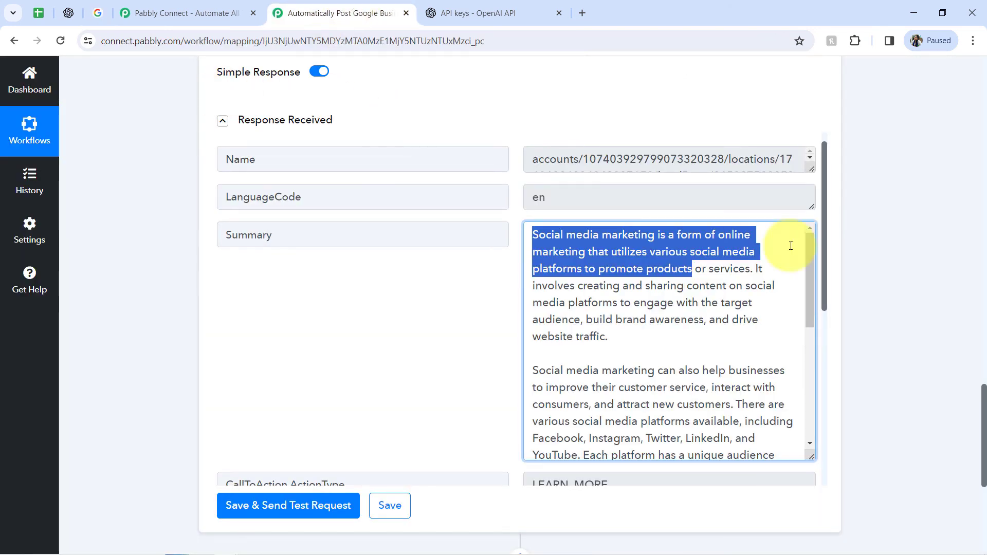
{"action": "left_click_drag", "start_coordinate": [983, 416], "coordinate": [966, 51]}
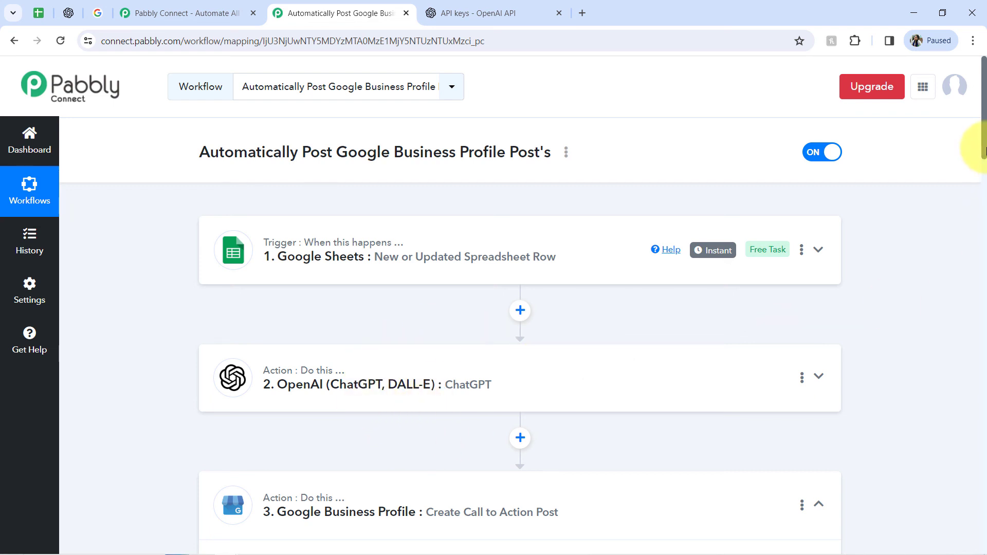
{"action": "left_click_drag", "start_coordinate": [983, 150], "coordinate": [983, 203]}
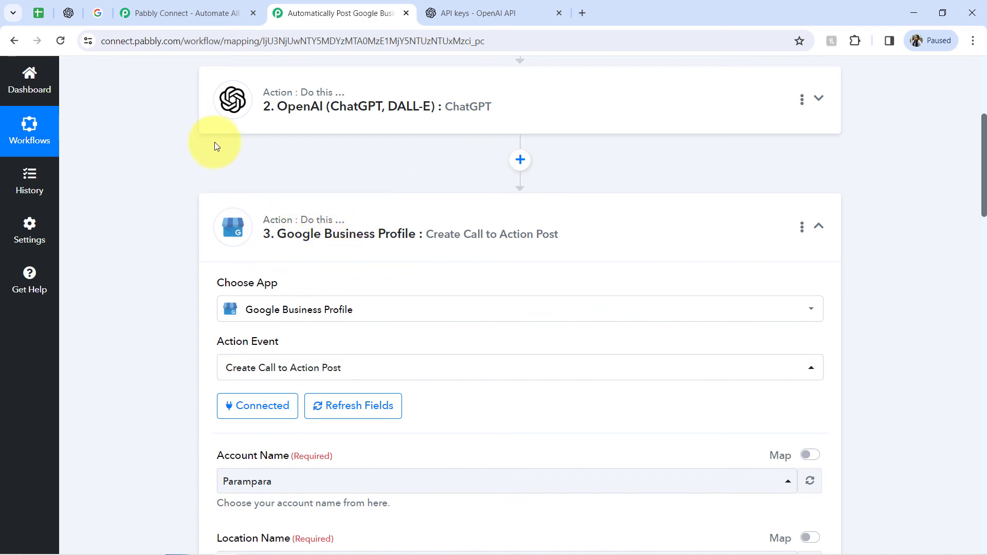
Step: Switch to the Topics for Article Writing sheet and examine the Send On Event option of Pabbly Connect Webhooks
{"action": "left_click", "coordinate": [38, 14]}
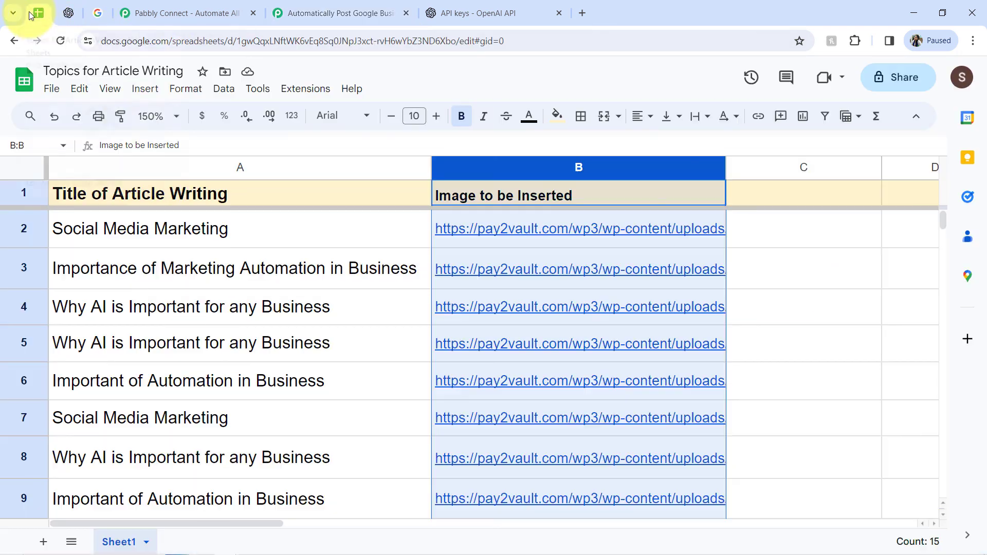
{"action": "left_click", "coordinate": [331, 363]}
{"action": "left_click", "coordinate": [305, 88]}
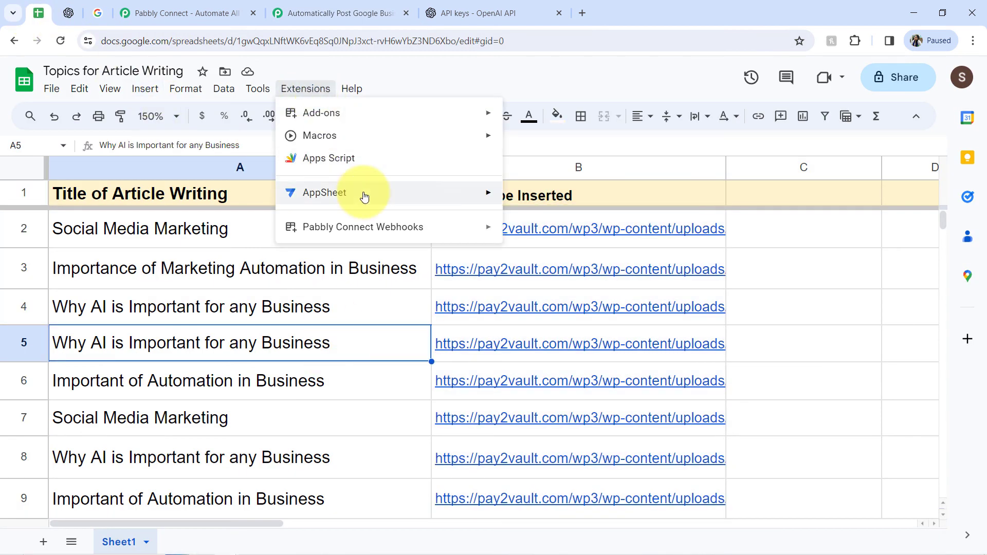
{"action": "mouse_move", "coordinate": [374, 228]}
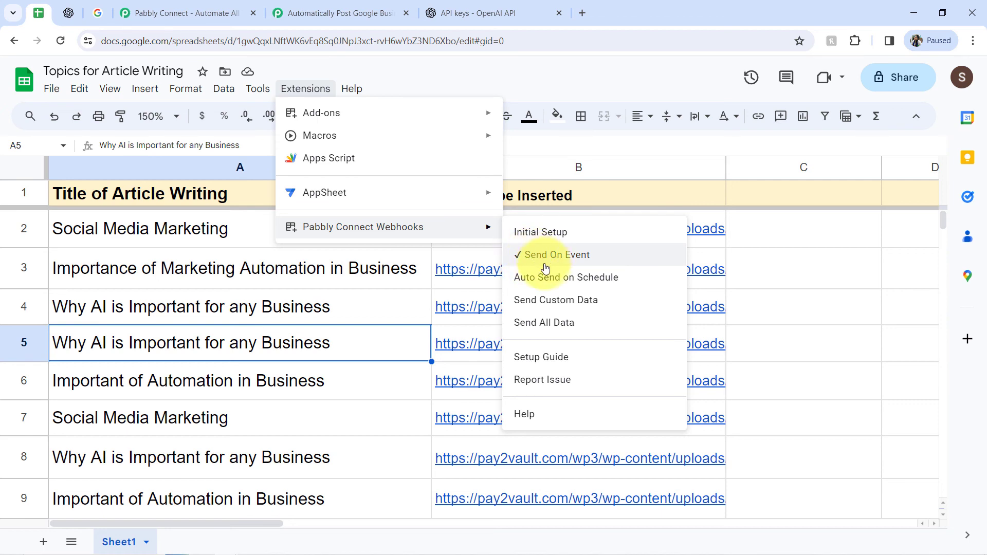
{"action": "left_click", "coordinate": [308, 316]}
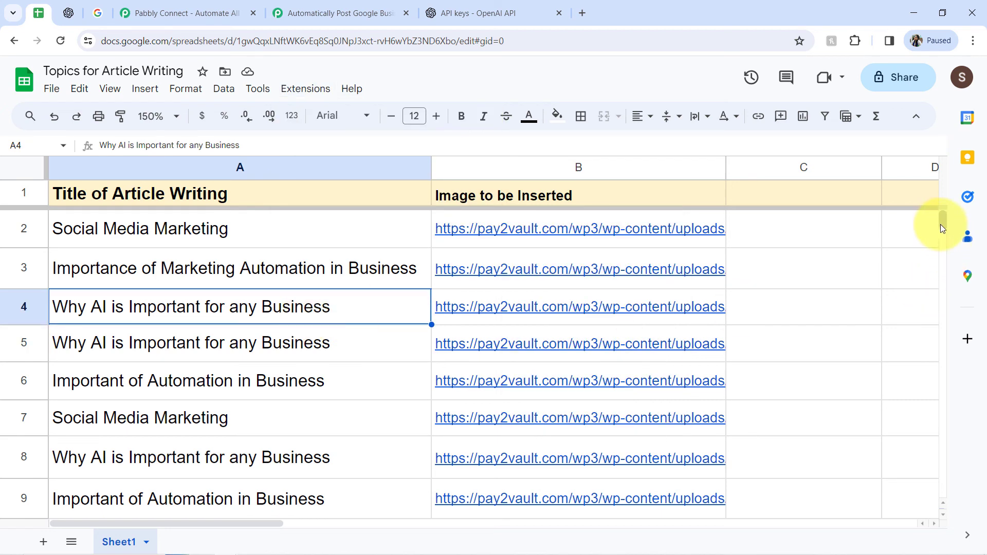
Step: Examine where a new topic row goes in A16:B16 and recheck the Pabbly Connect Webhooks sending options
{"action": "left_click_drag", "start_coordinate": [941, 224], "coordinate": [937, 228]}
{"action": "left_click_drag", "start_coordinate": [421, 431], "coordinate": [456, 432]}
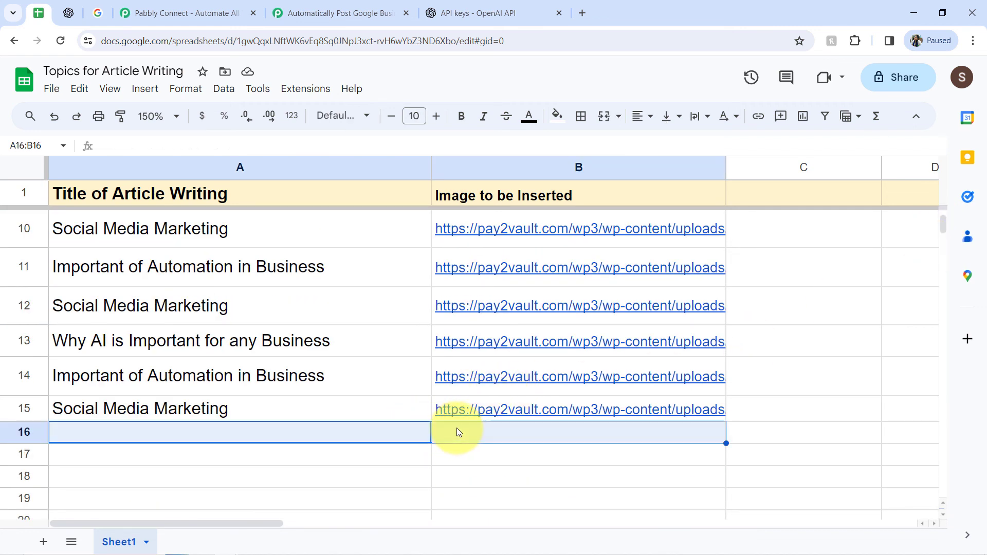
{"action": "mouse_move", "coordinate": [457, 419]}
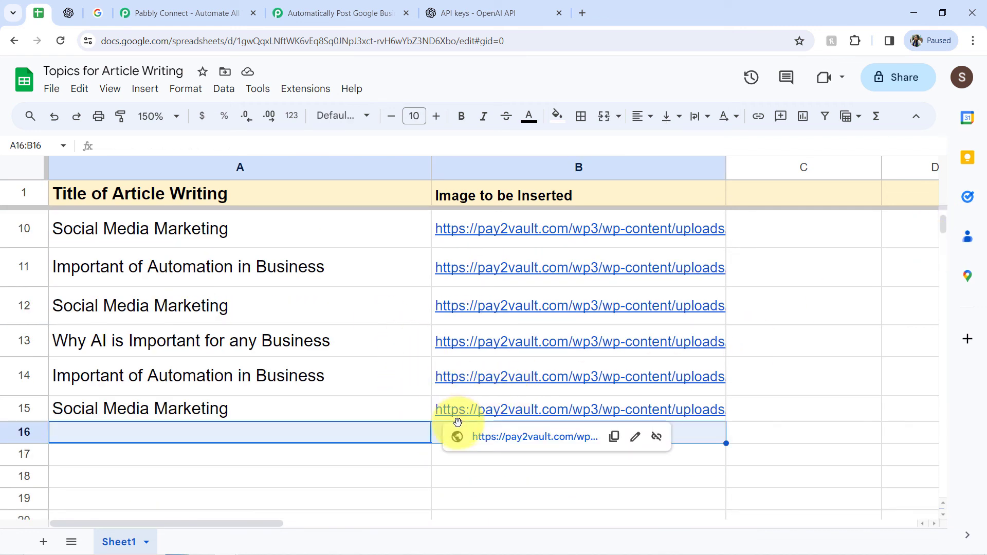
{"action": "left_click", "coordinate": [307, 90]}
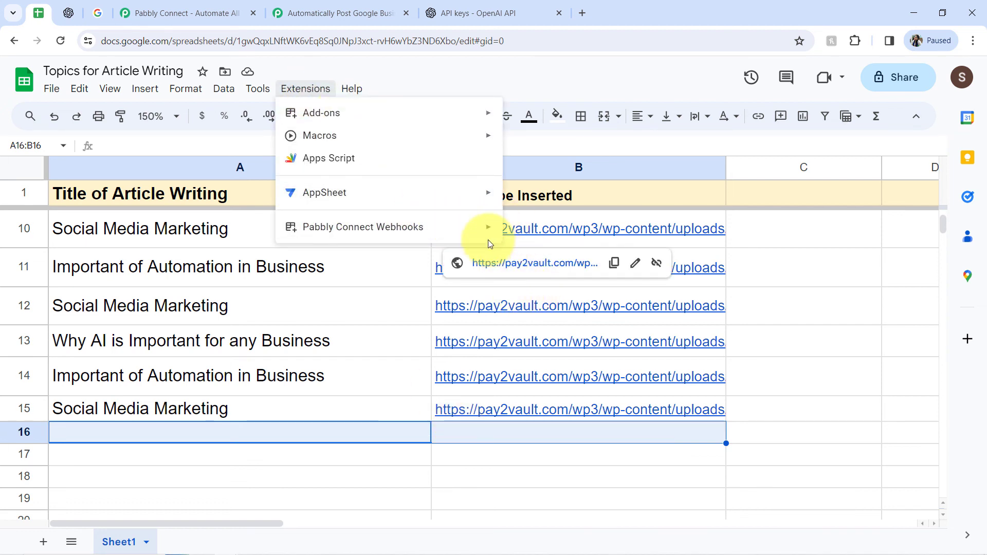
{"action": "mouse_move", "coordinate": [482, 234]}
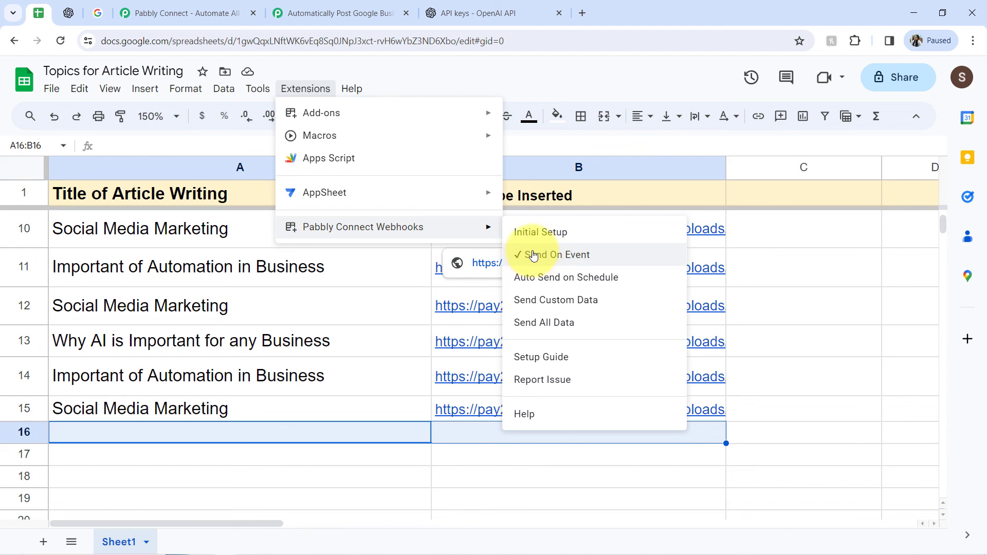
{"action": "left_click", "coordinate": [304, 313]}
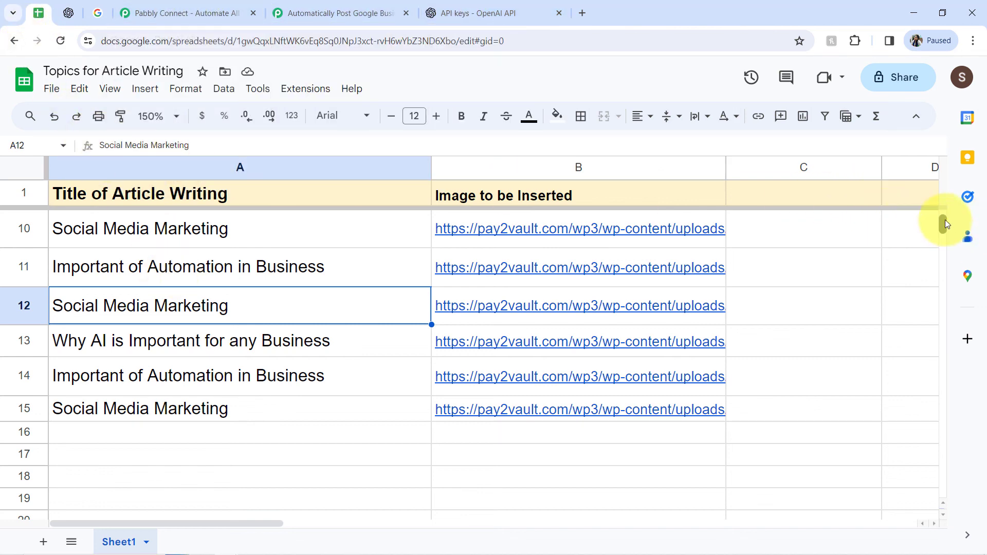
{"action": "left_click_drag", "start_coordinate": [945, 222], "coordinate": [941, 192]}
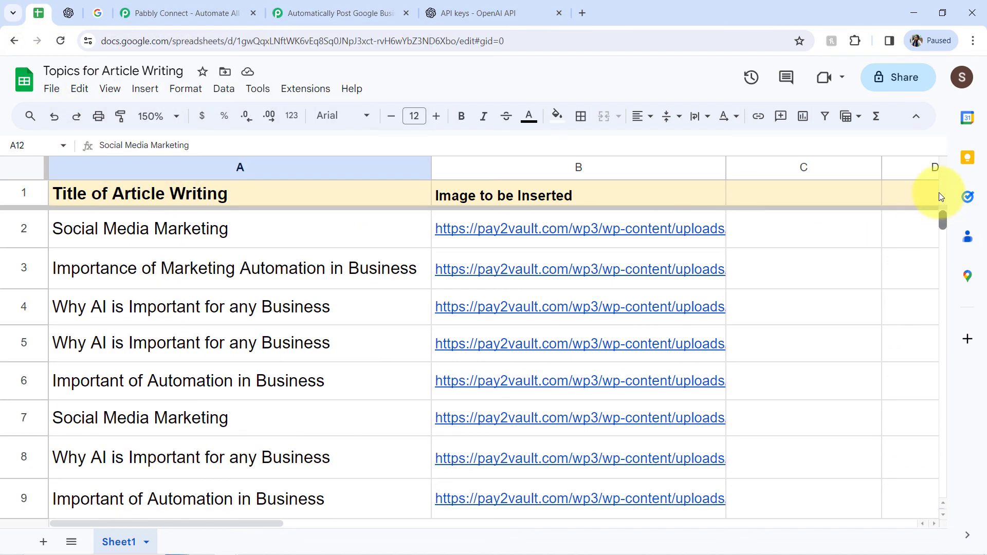
Step: Collapse the Google Business Profile step in Pabbly Connect and copy the workflow's share link
{"action": "left_click", "coordinate": [351, 10]}
{"action": "left_click", "coordinate": [447, 241]}
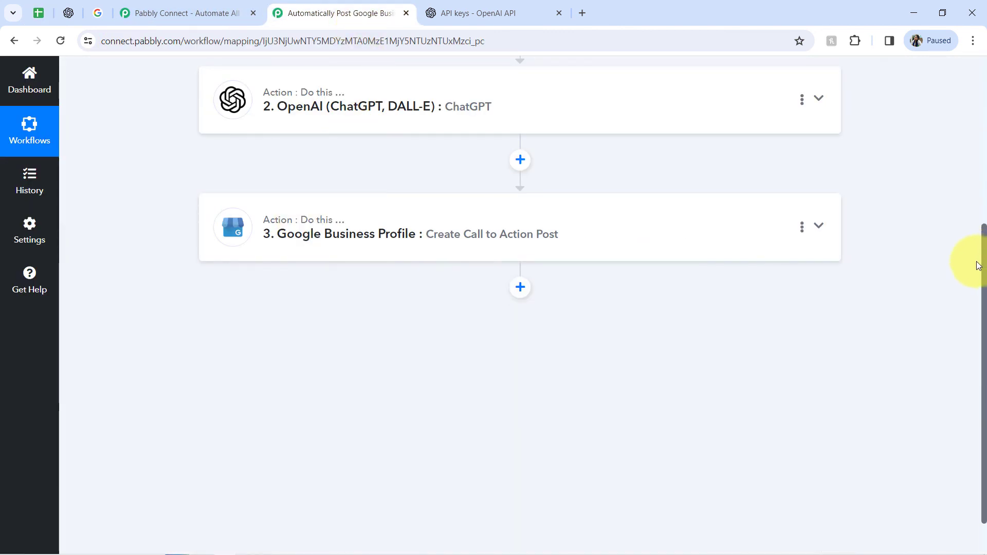
{"action": "left_click_drag", "start_coordinate": [979, 280], "coordinate": [958, 77]}
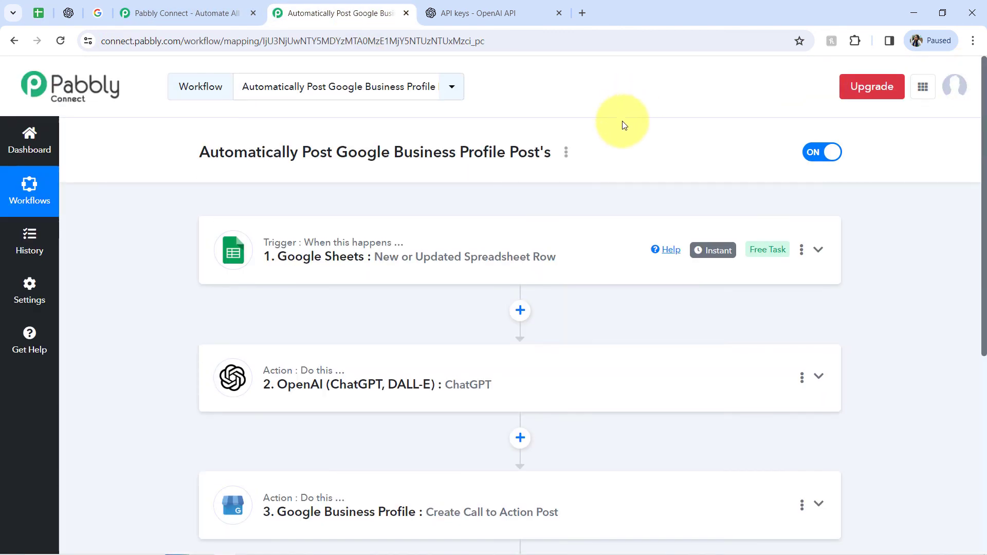
{"action": "left_click", "coordinate": [565, 153]}
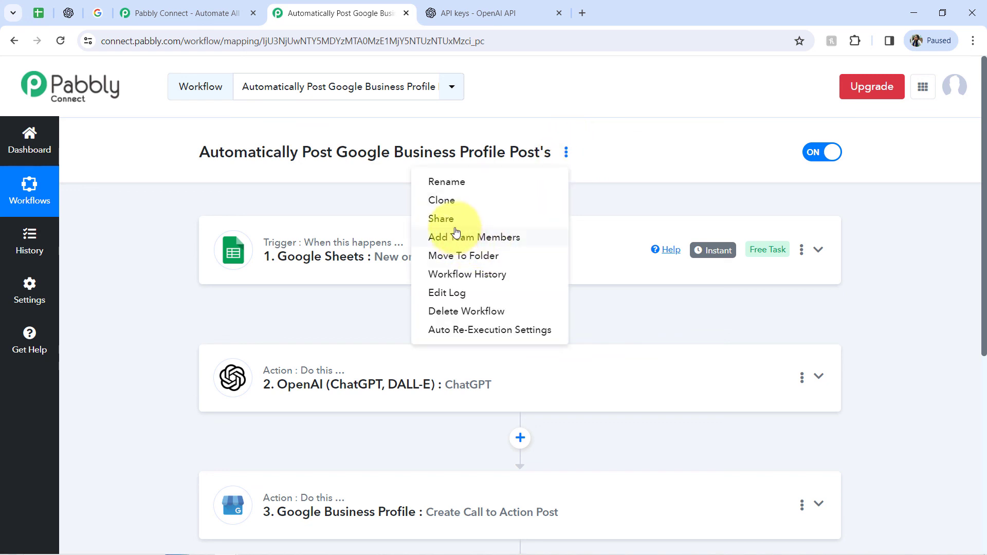
{"action": "left_click", "coordinate": [439, 218]}
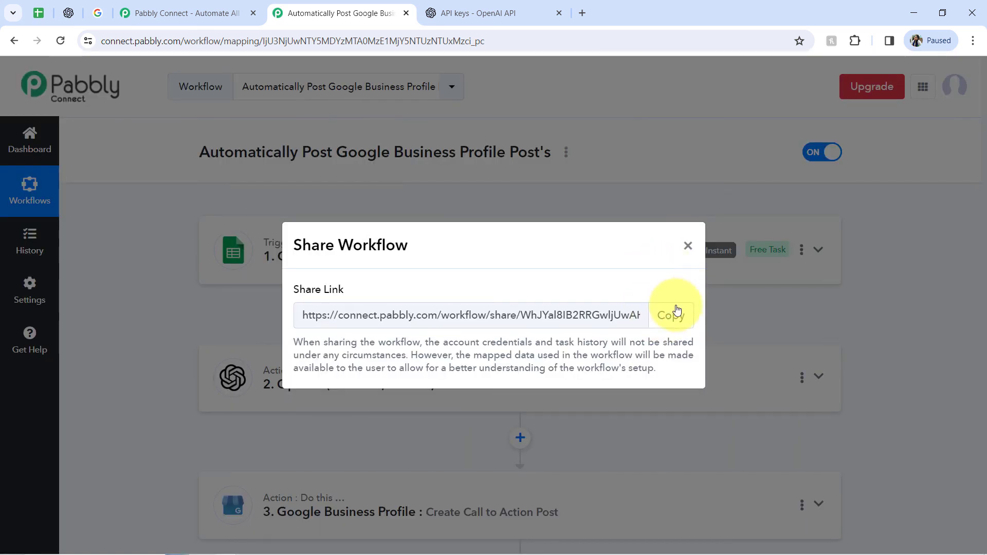
{"action": "left_click", "coordinate": [674, 312]}
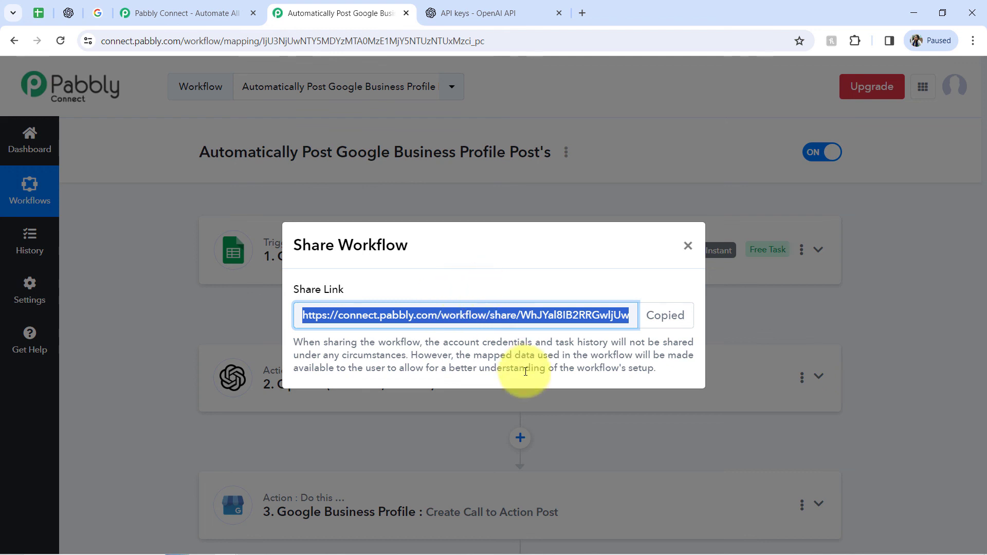